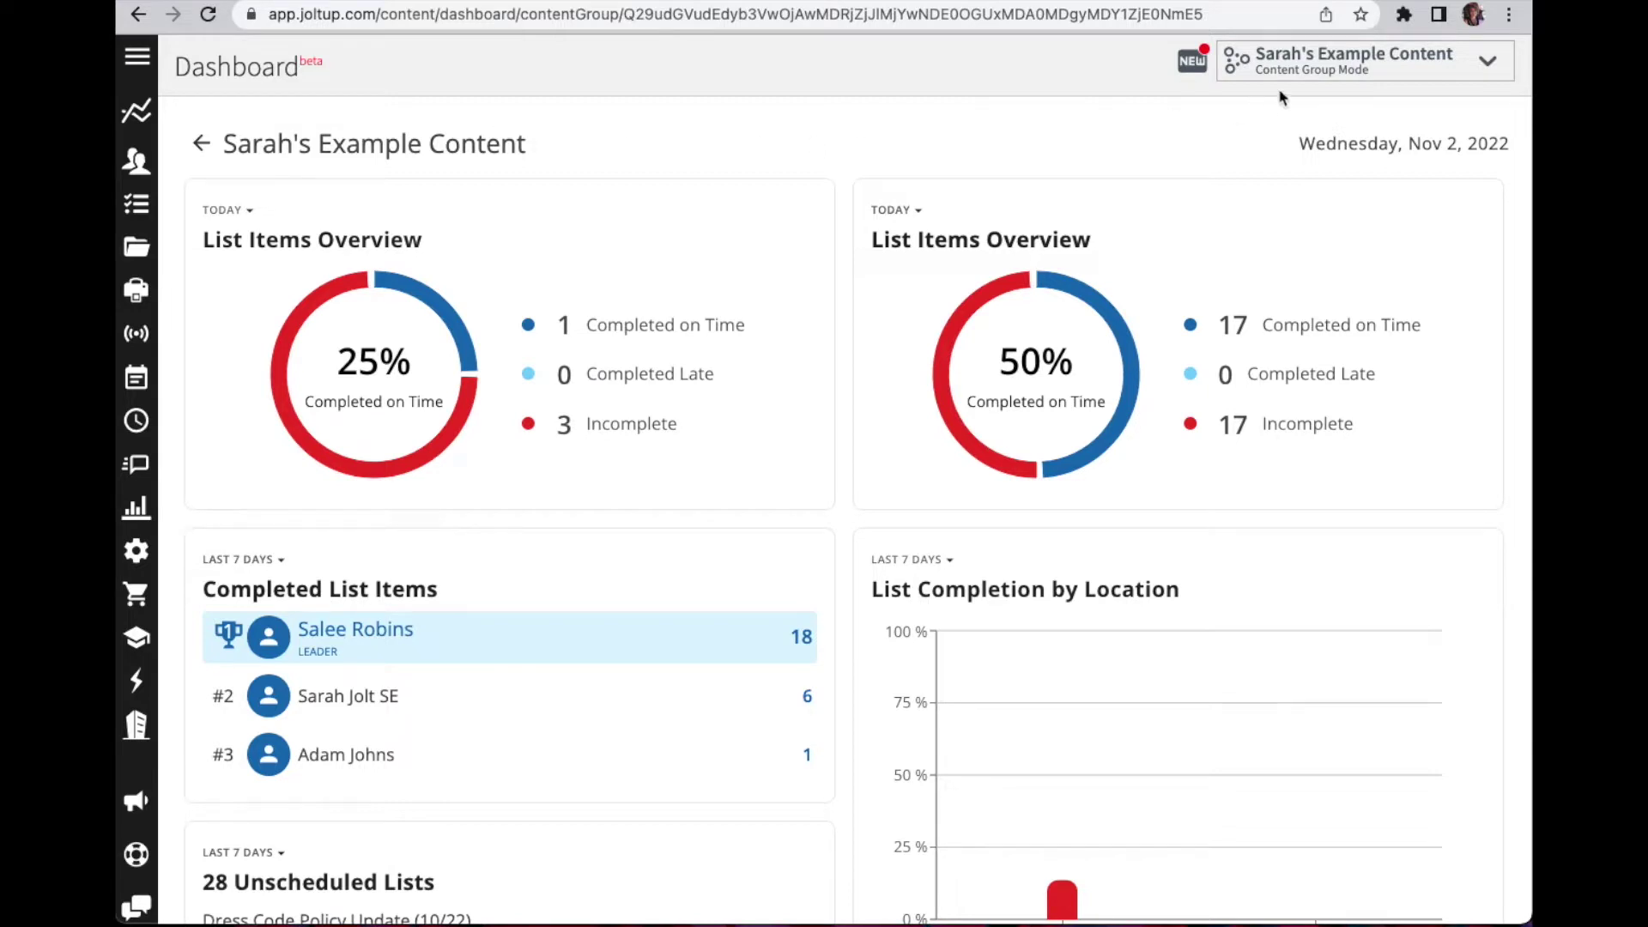
- Review the content group and location mode settings, then close them without changes
{"action": "left_click", "coordinate": [1382, 70]}
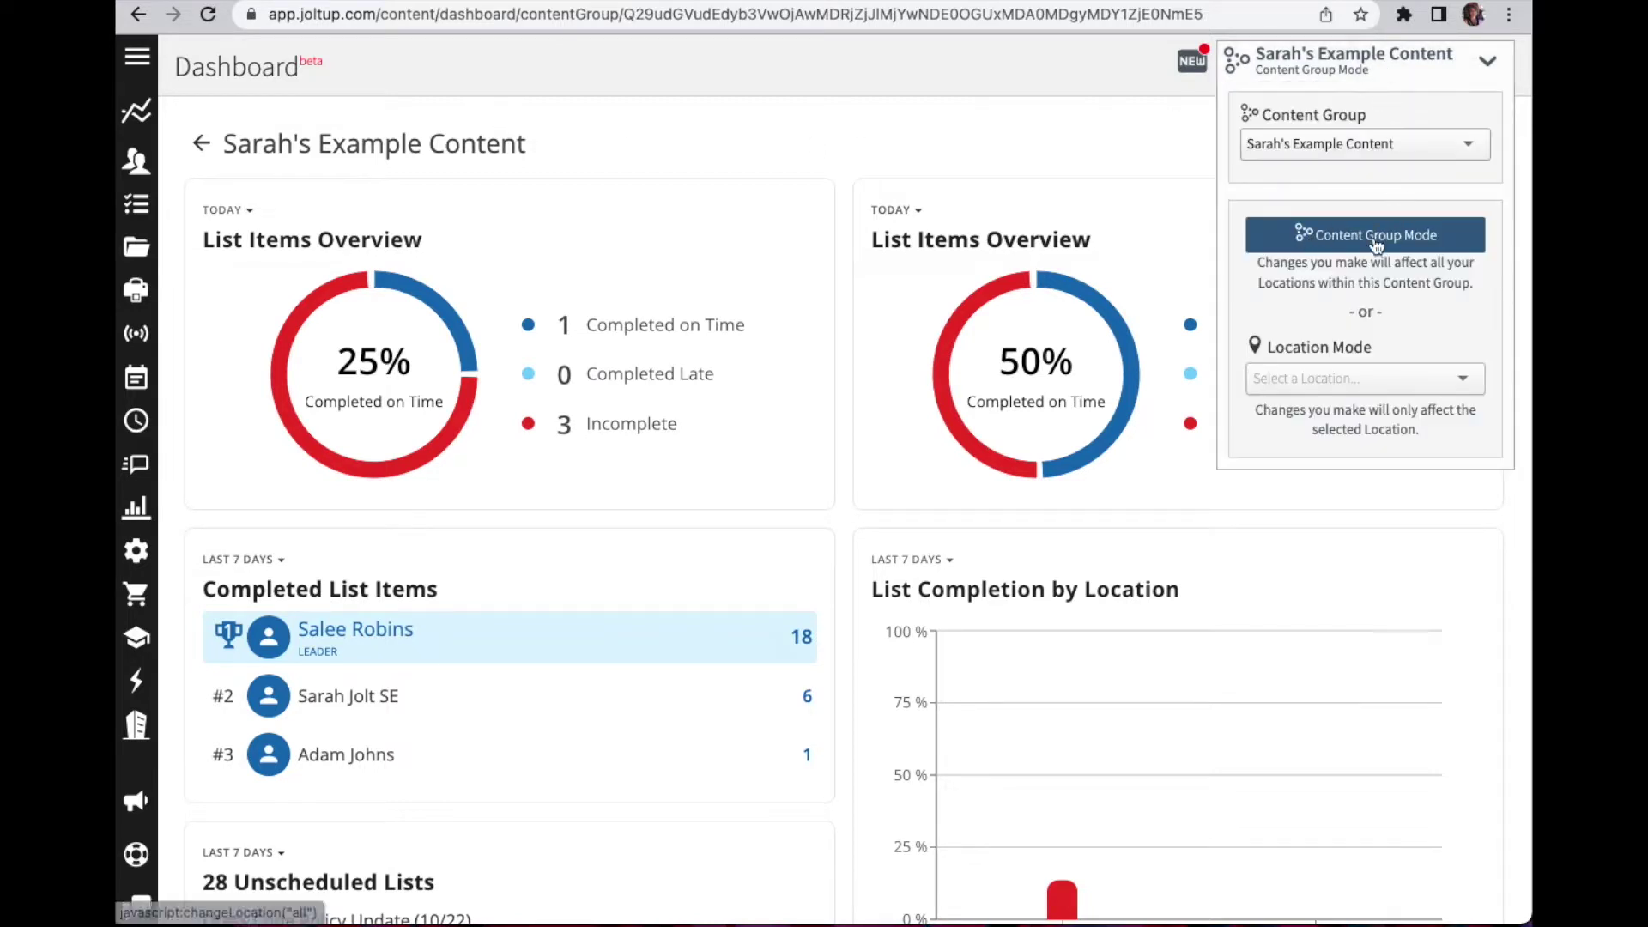
{"action": "left_click", "coordinate": [1391, 366]}
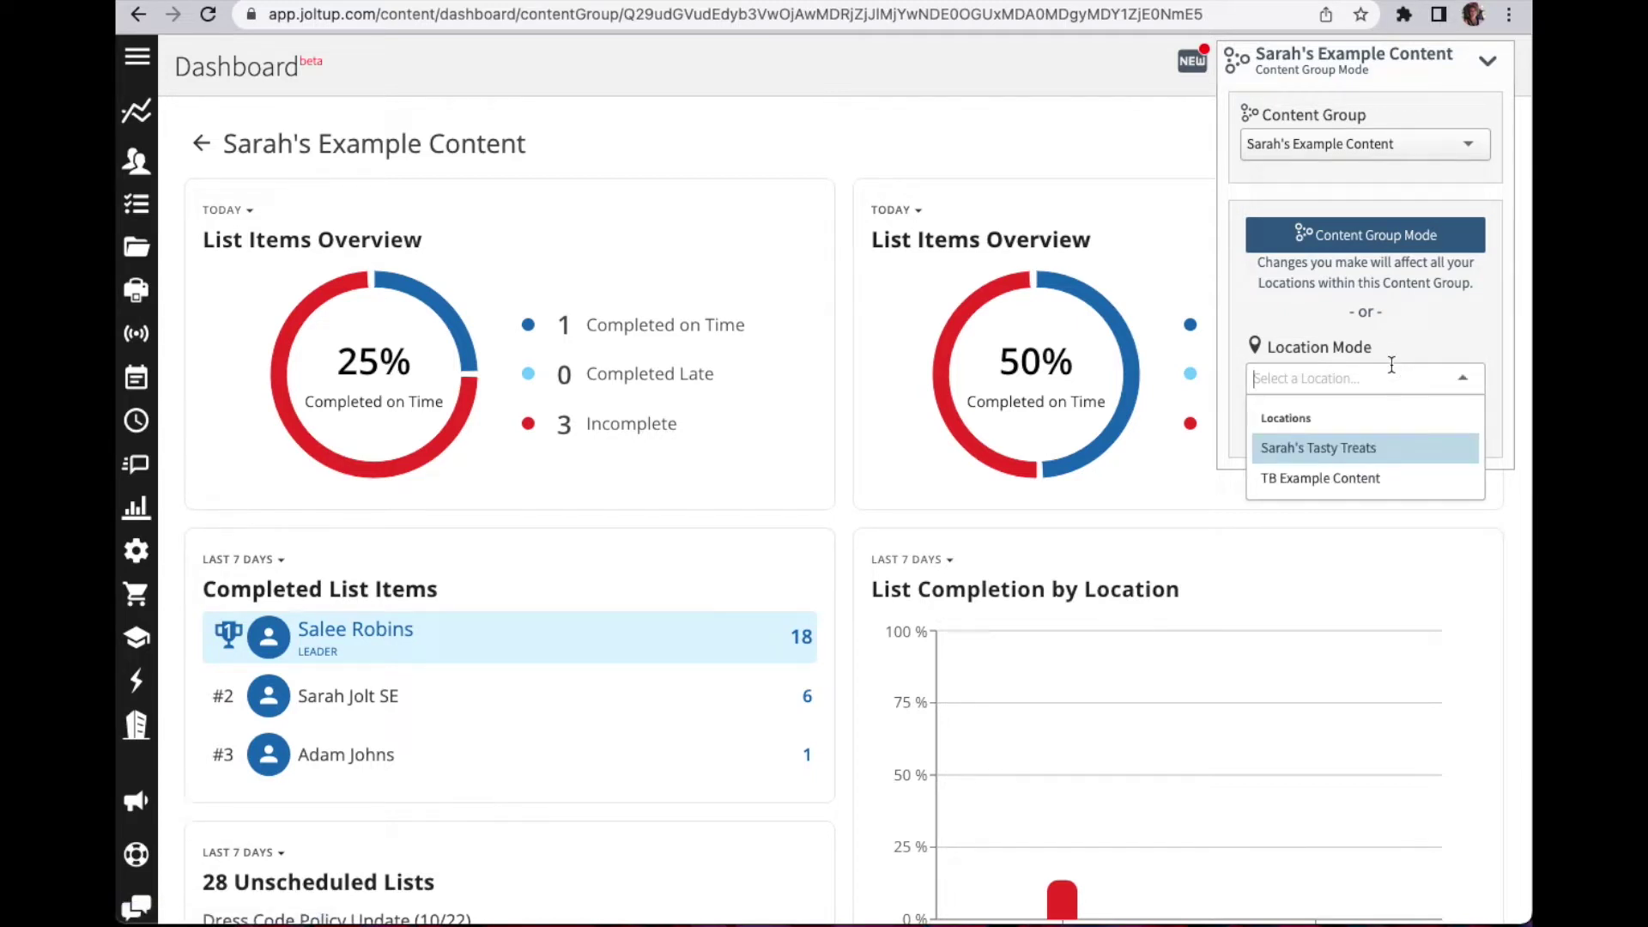
{"action": "left_click", "coordinate": [1080, 67]}
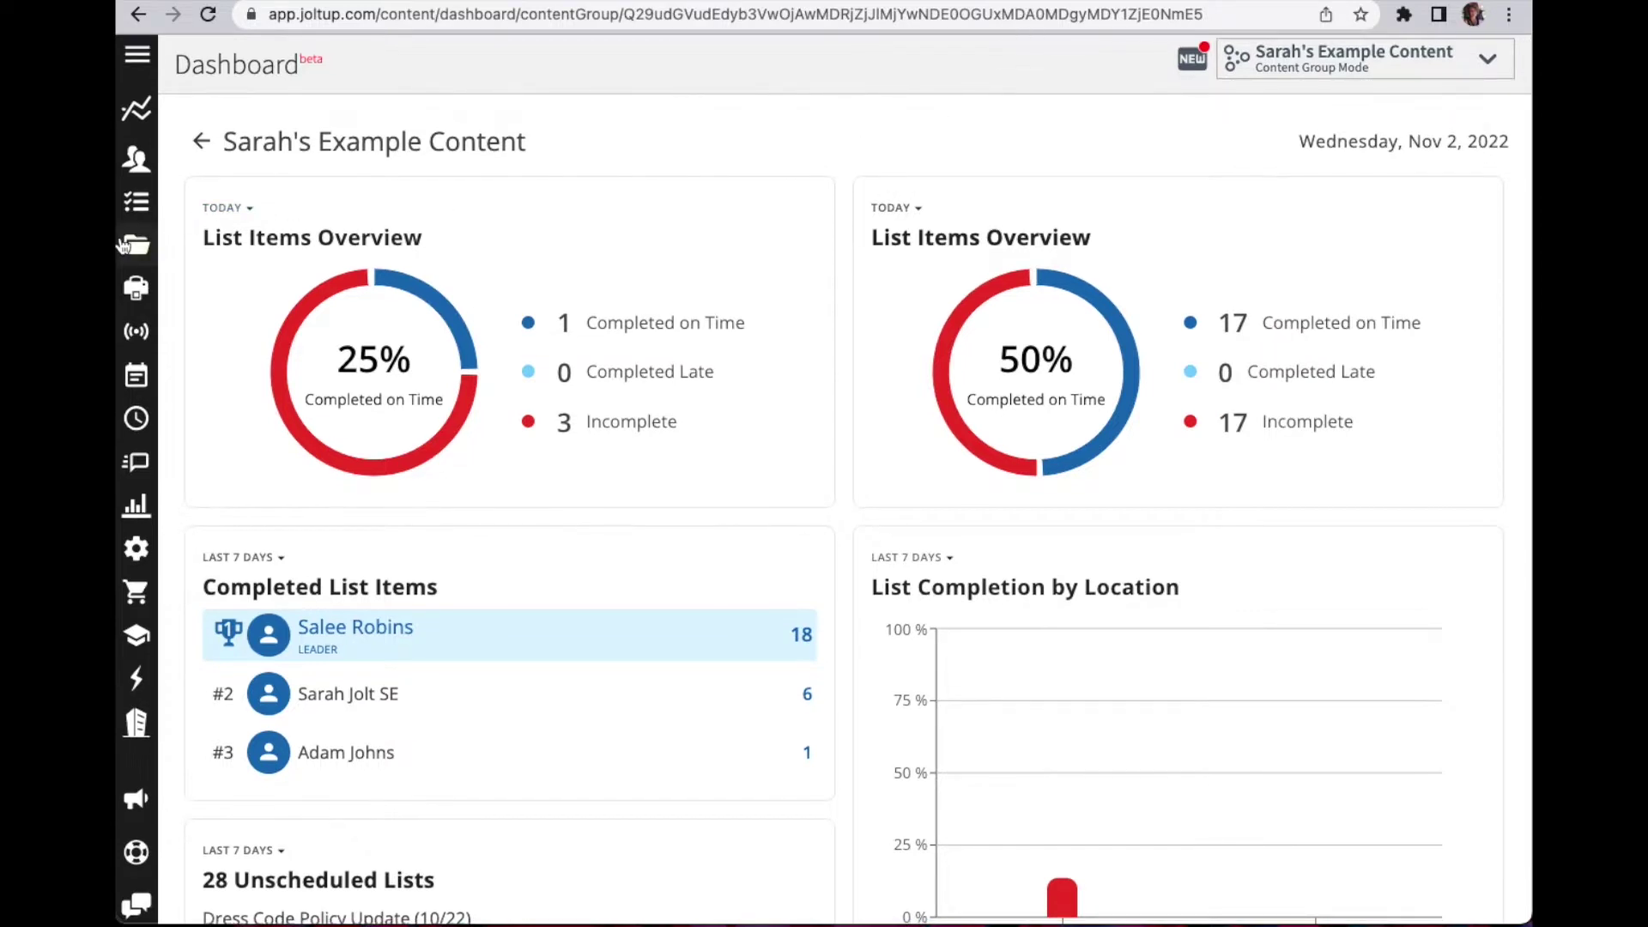
- Open the Information library, expand the example content category, and begin a new category
{"action": "mouse_move", "coordinate": [142, 244]}
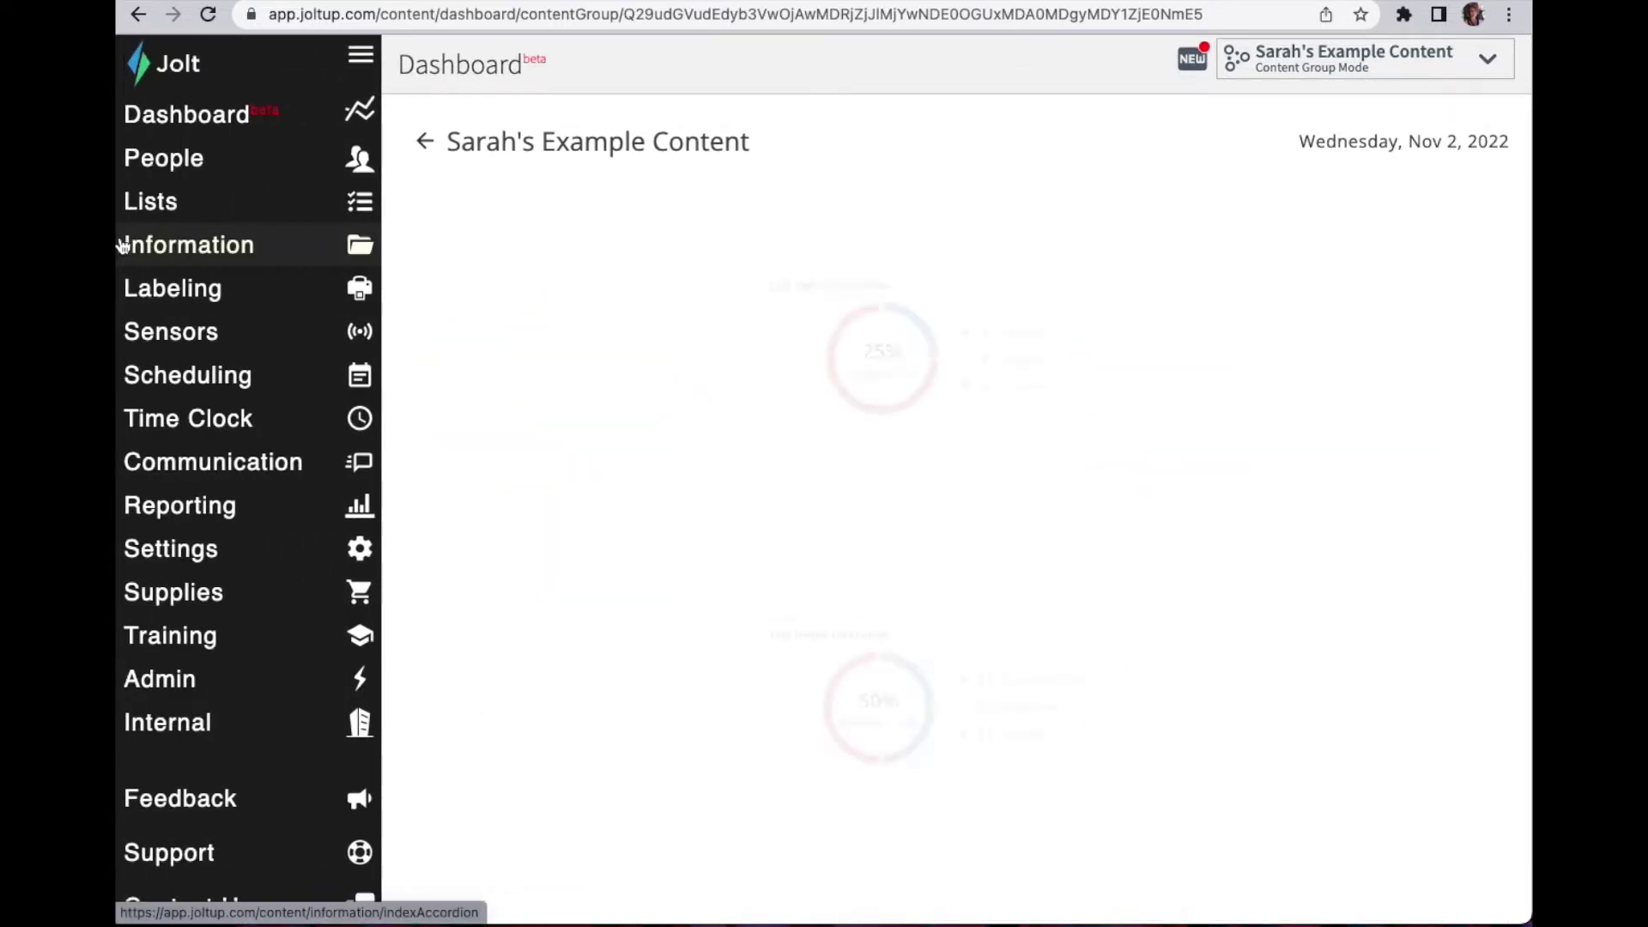
{"action": "left_click", "coordinate": [294, 259]}
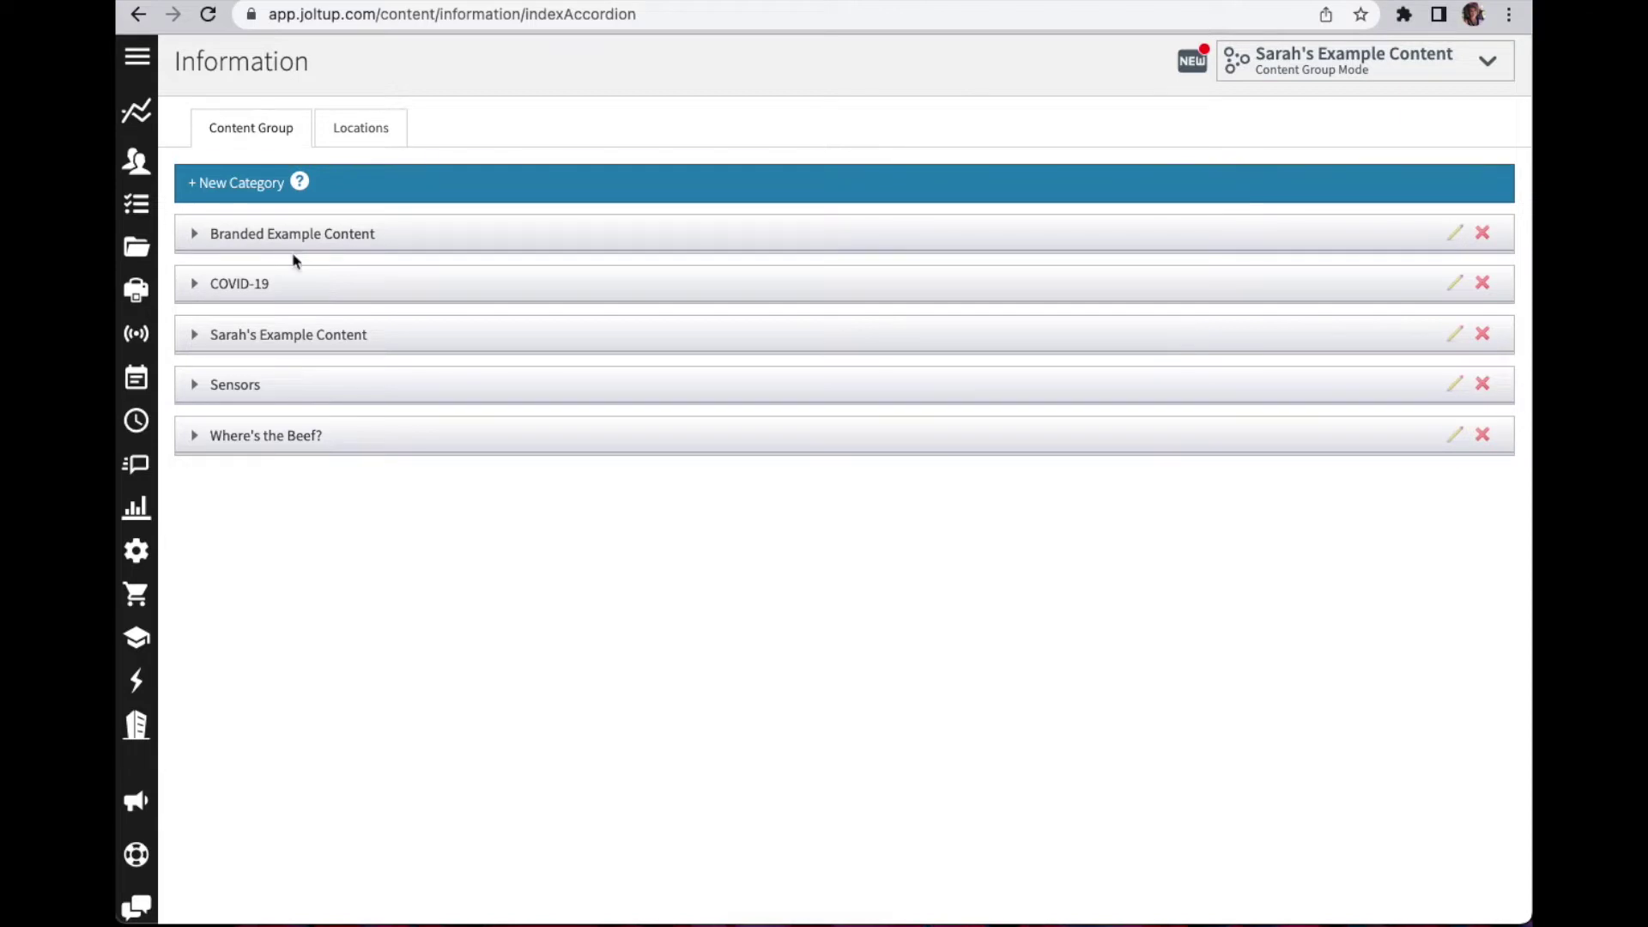
{"action": "left_click", "coordinate": [521, 341]}
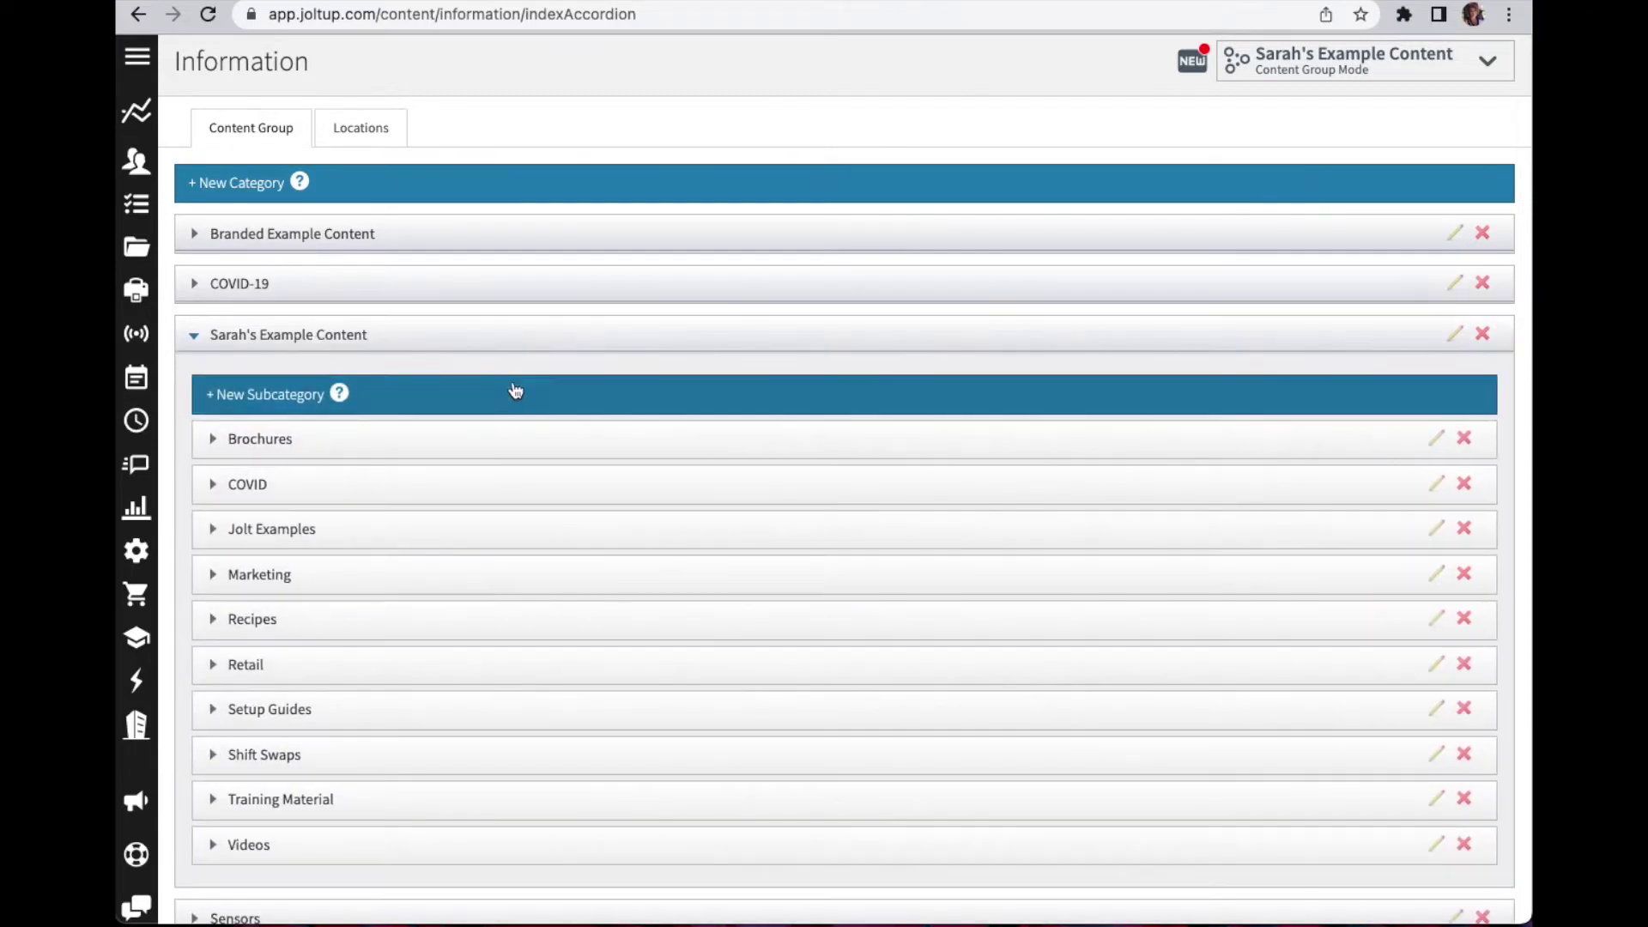
{"action": "scroll", "coordinate": [515, 386], "scroll_direction": "down", "scroll_amount": 1}
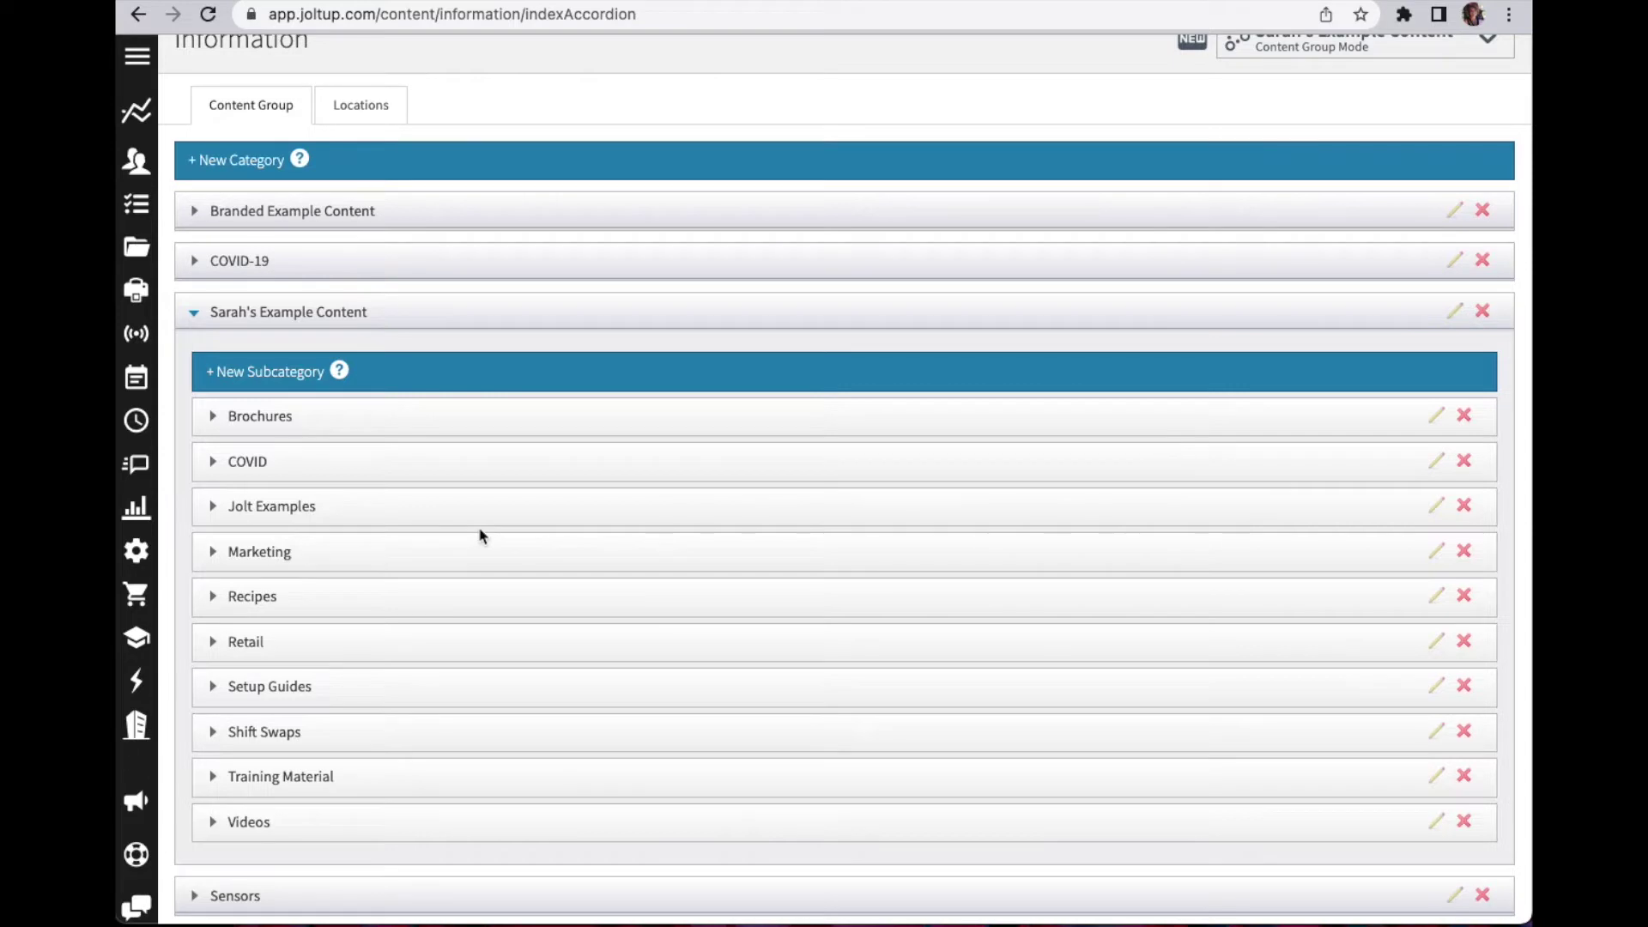
{"action": "left_click", "coordinate": [347, 171]}
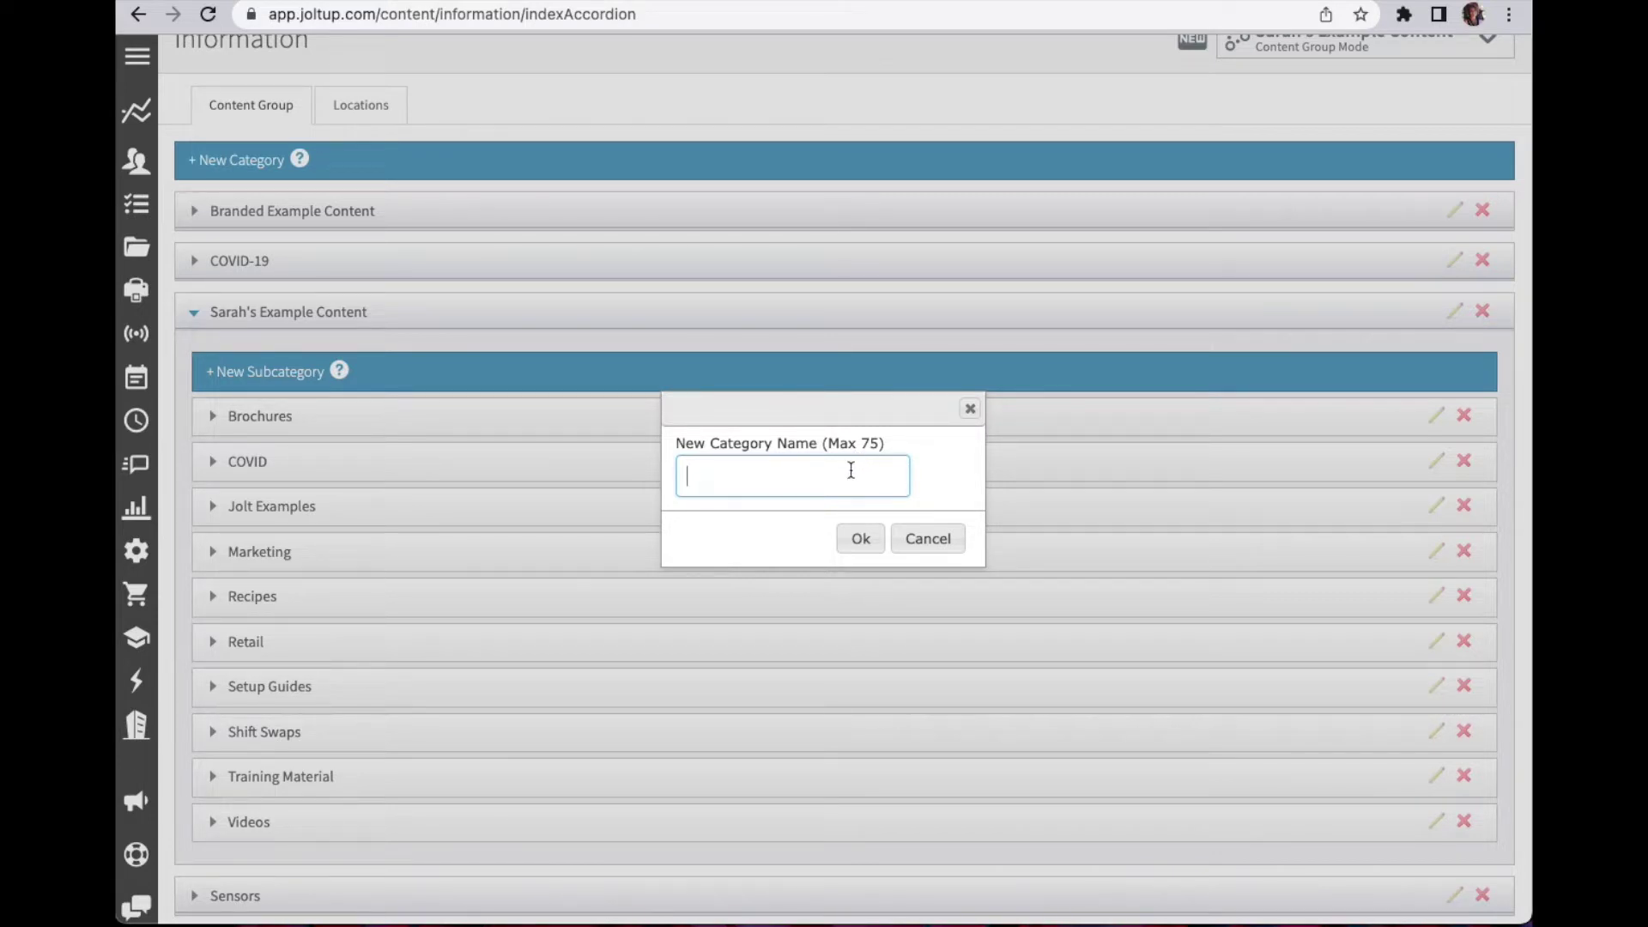
- Create the SOPs category and collapse the example content category
{"action": "type", "text": "SOPs"}
{"action": "left_click", "coordinate": [861, 539]}
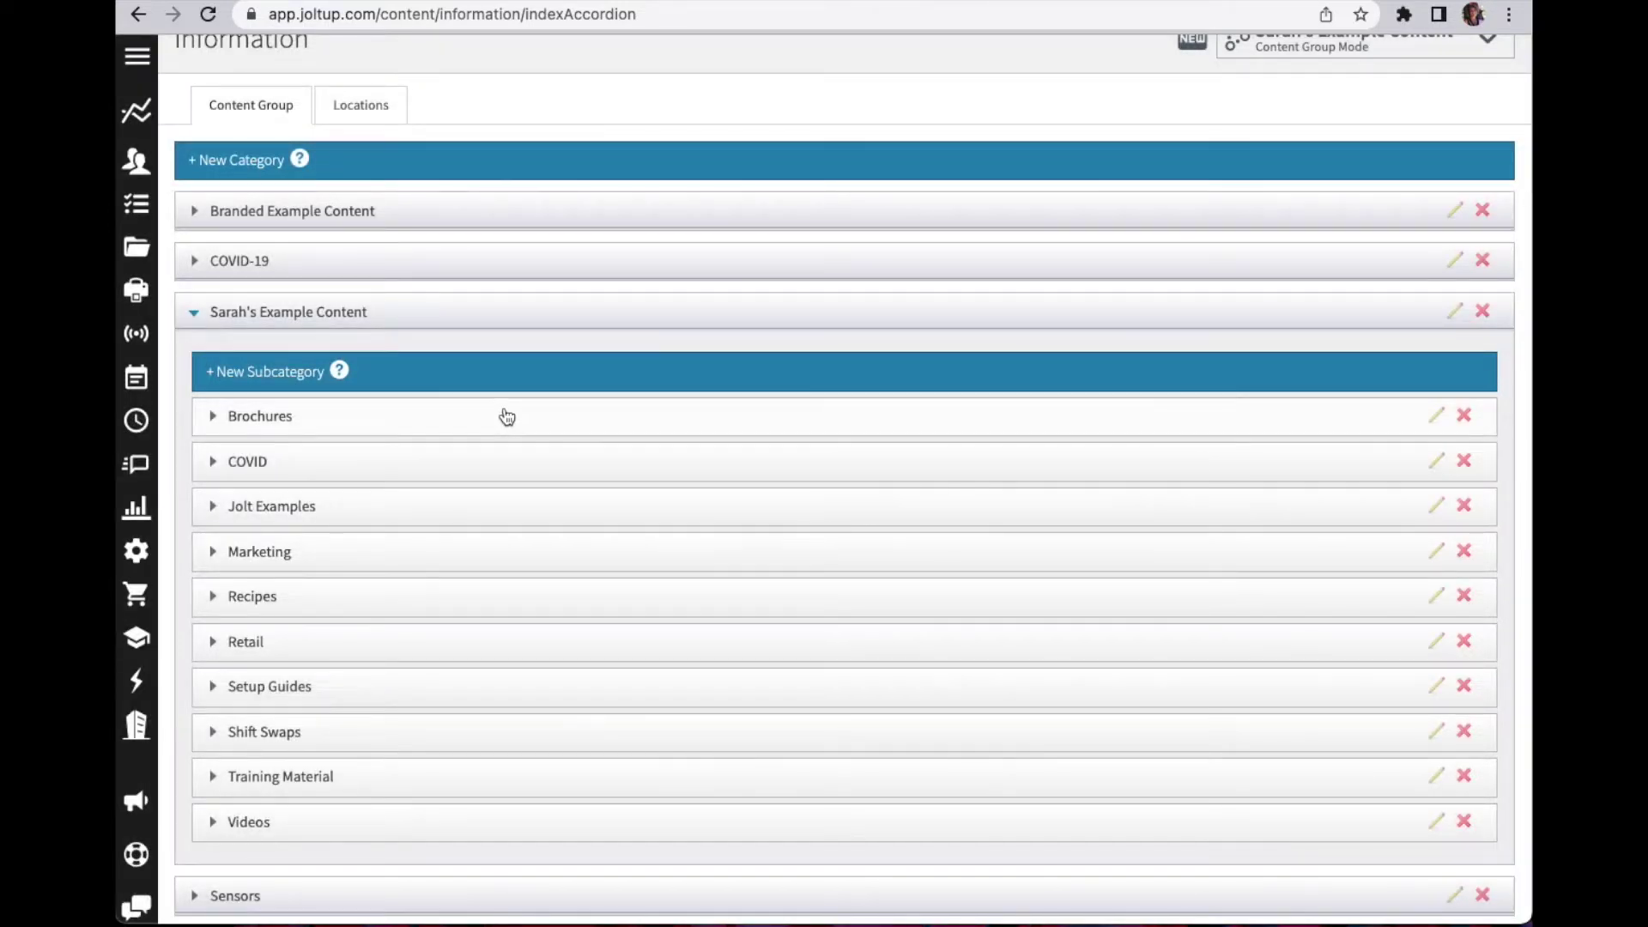
{"action": "left_click", "coordinate": [430, 319]}
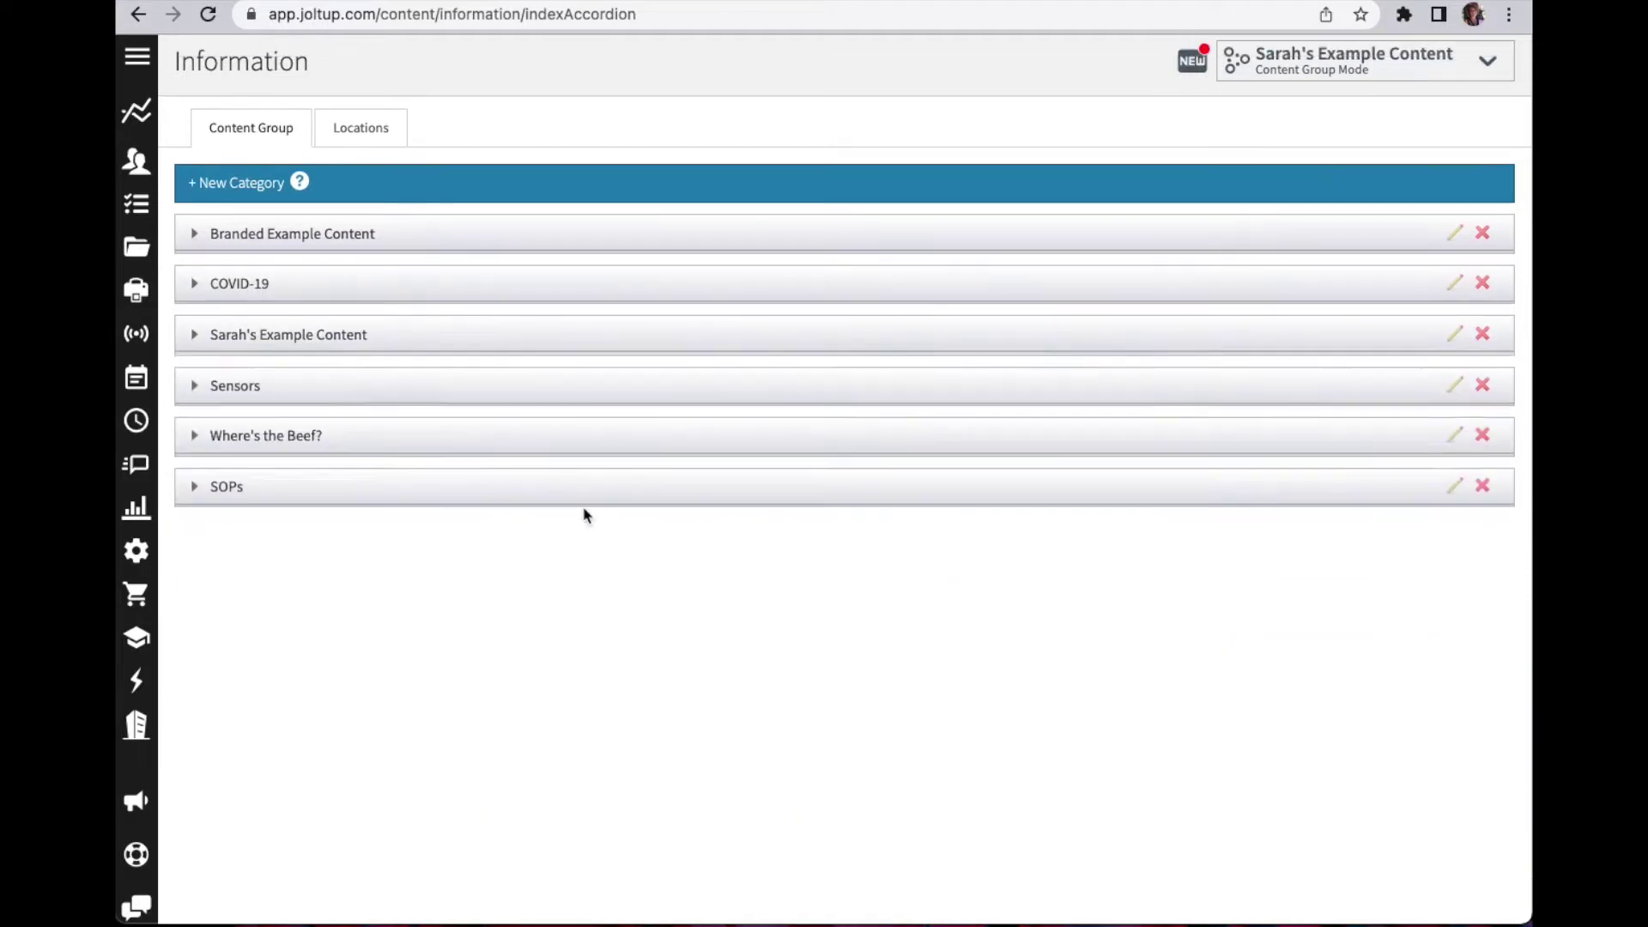
- Add a Cash Handling subcategory under SOPs and expand it
{"action": "left_click", "coordinate": [286, 488]}
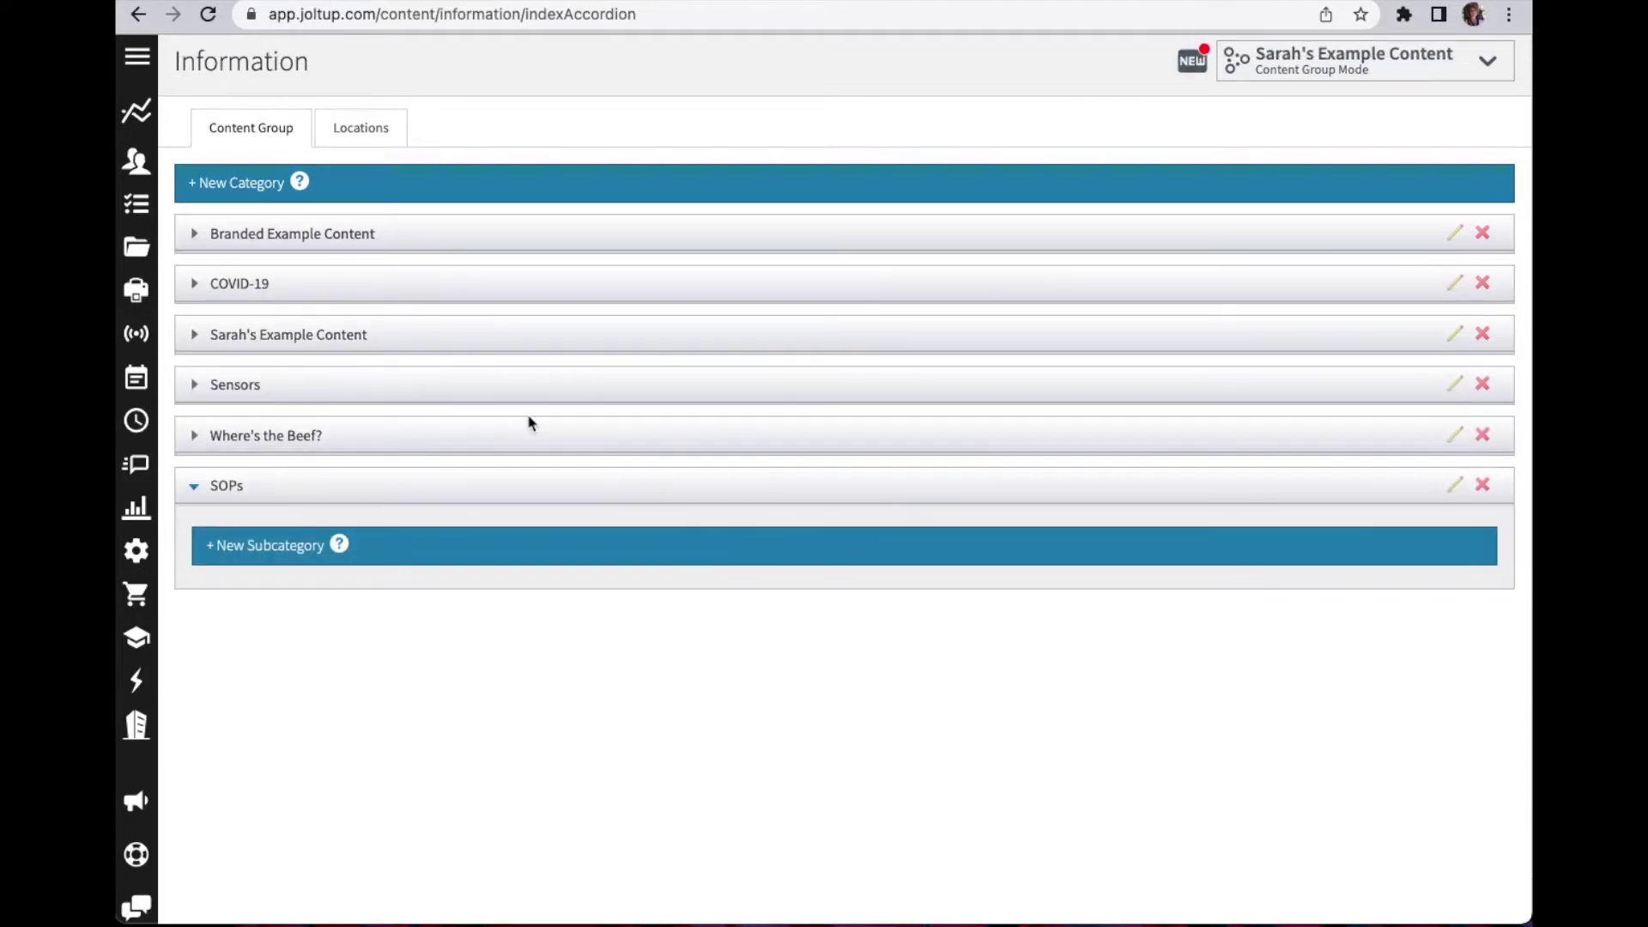
{"action": "left_click", "coordinate": [440, 553]}
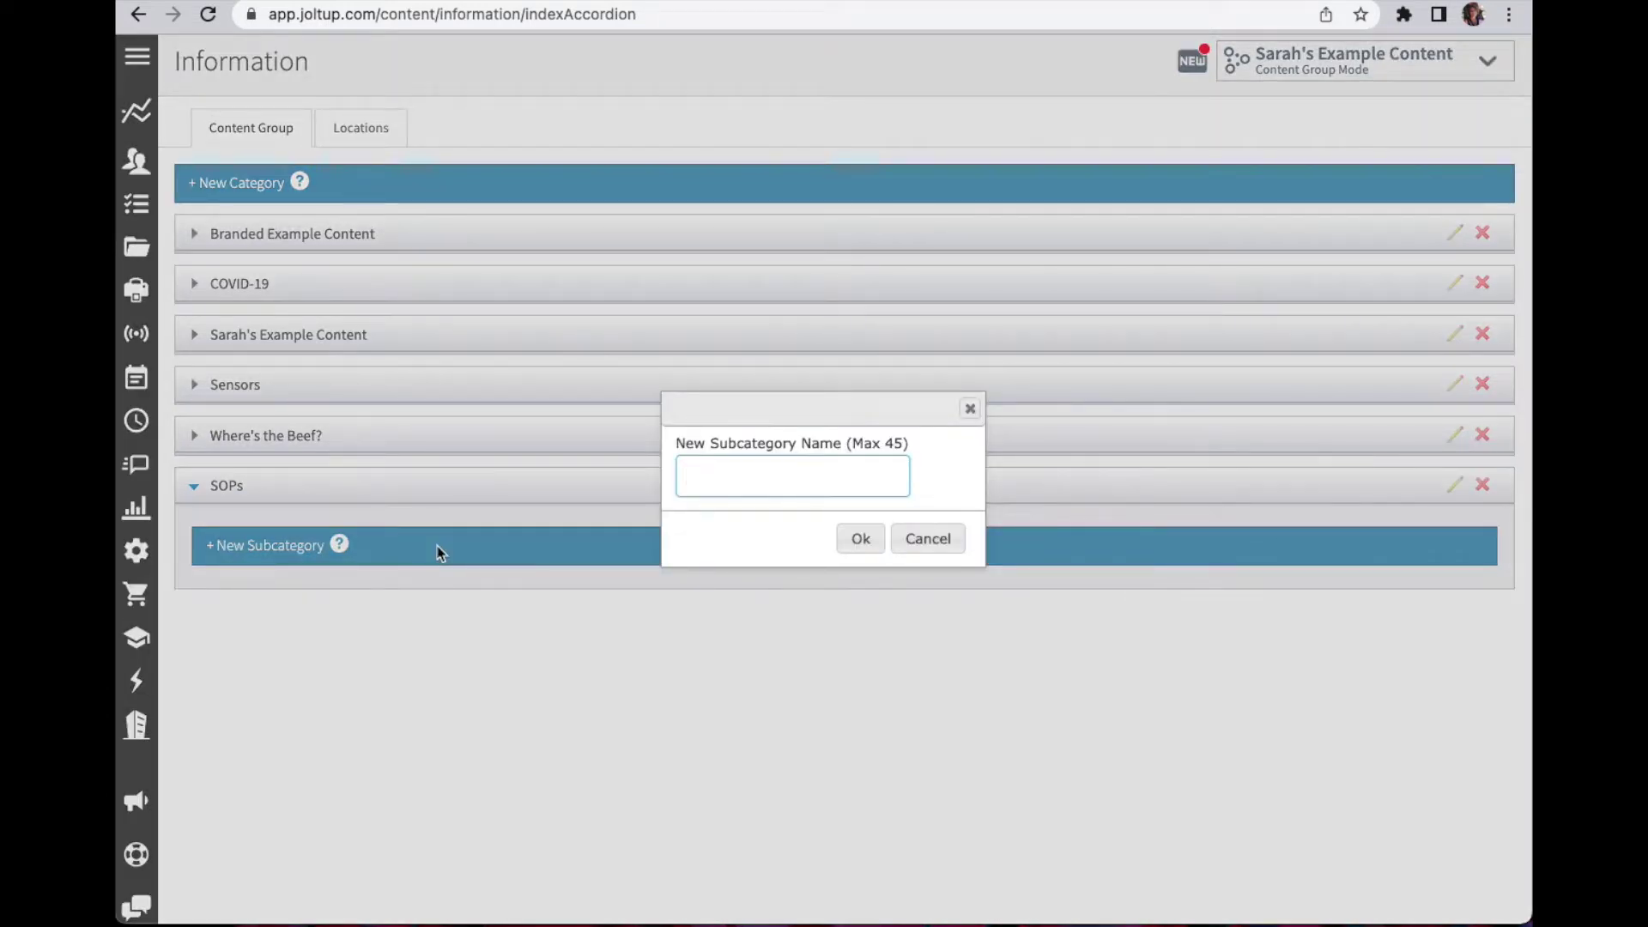
{"action": "type", "text": "Cash Handling"}
{"action": "key", "text": "Return"}
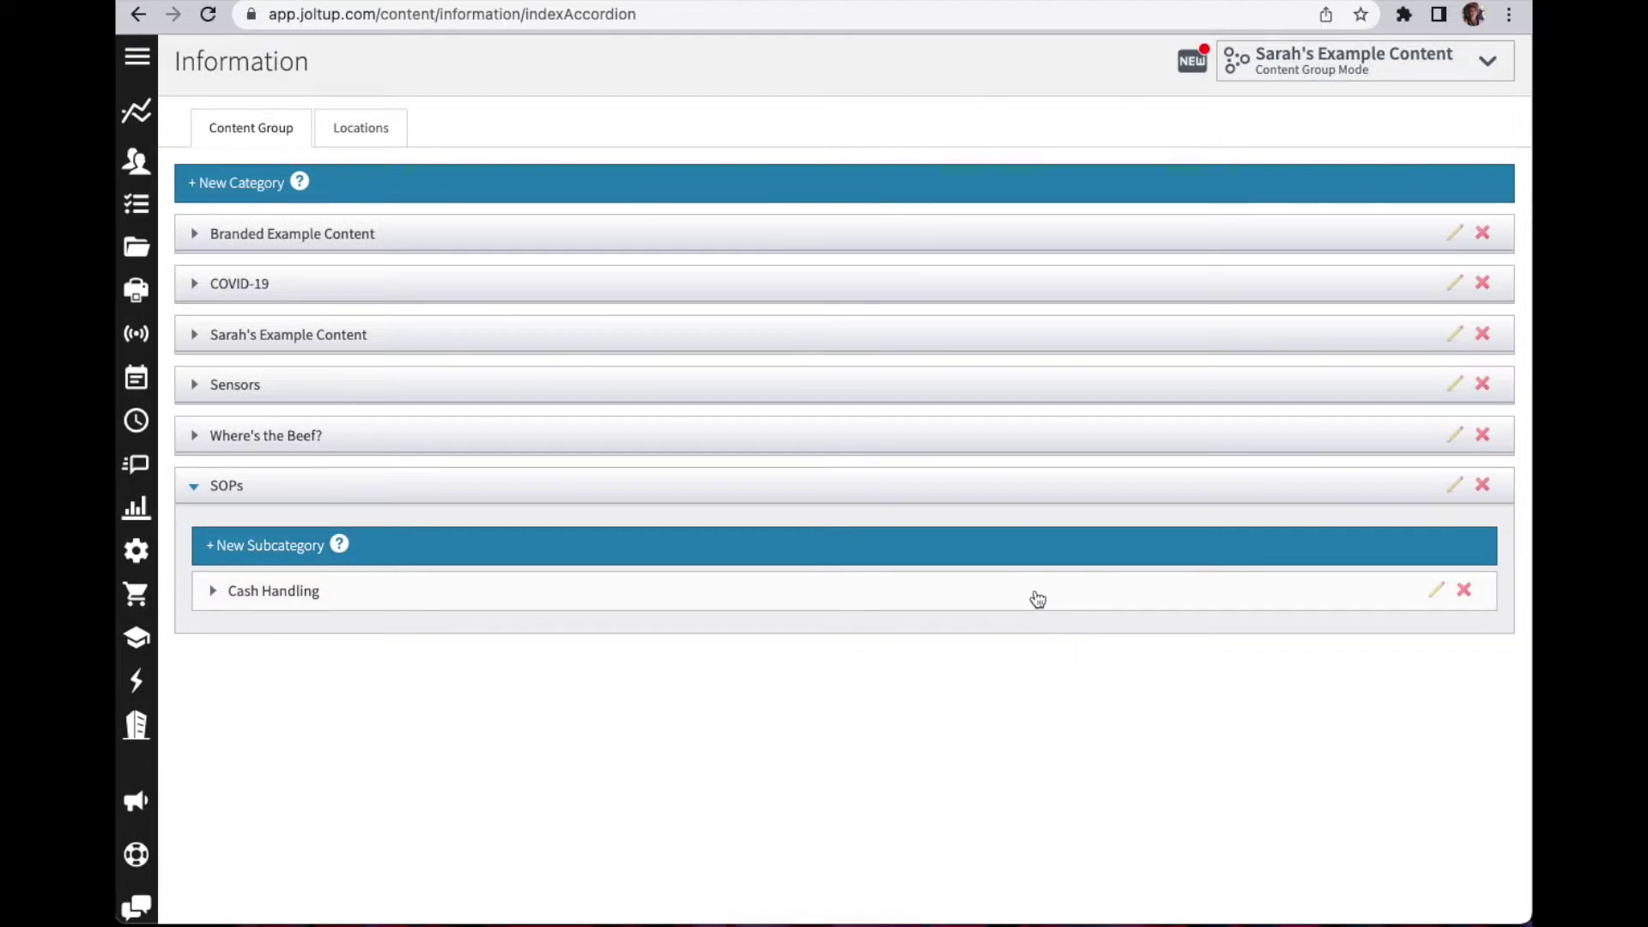
{"action": "left_click", "coordinate": [1037, 600]}
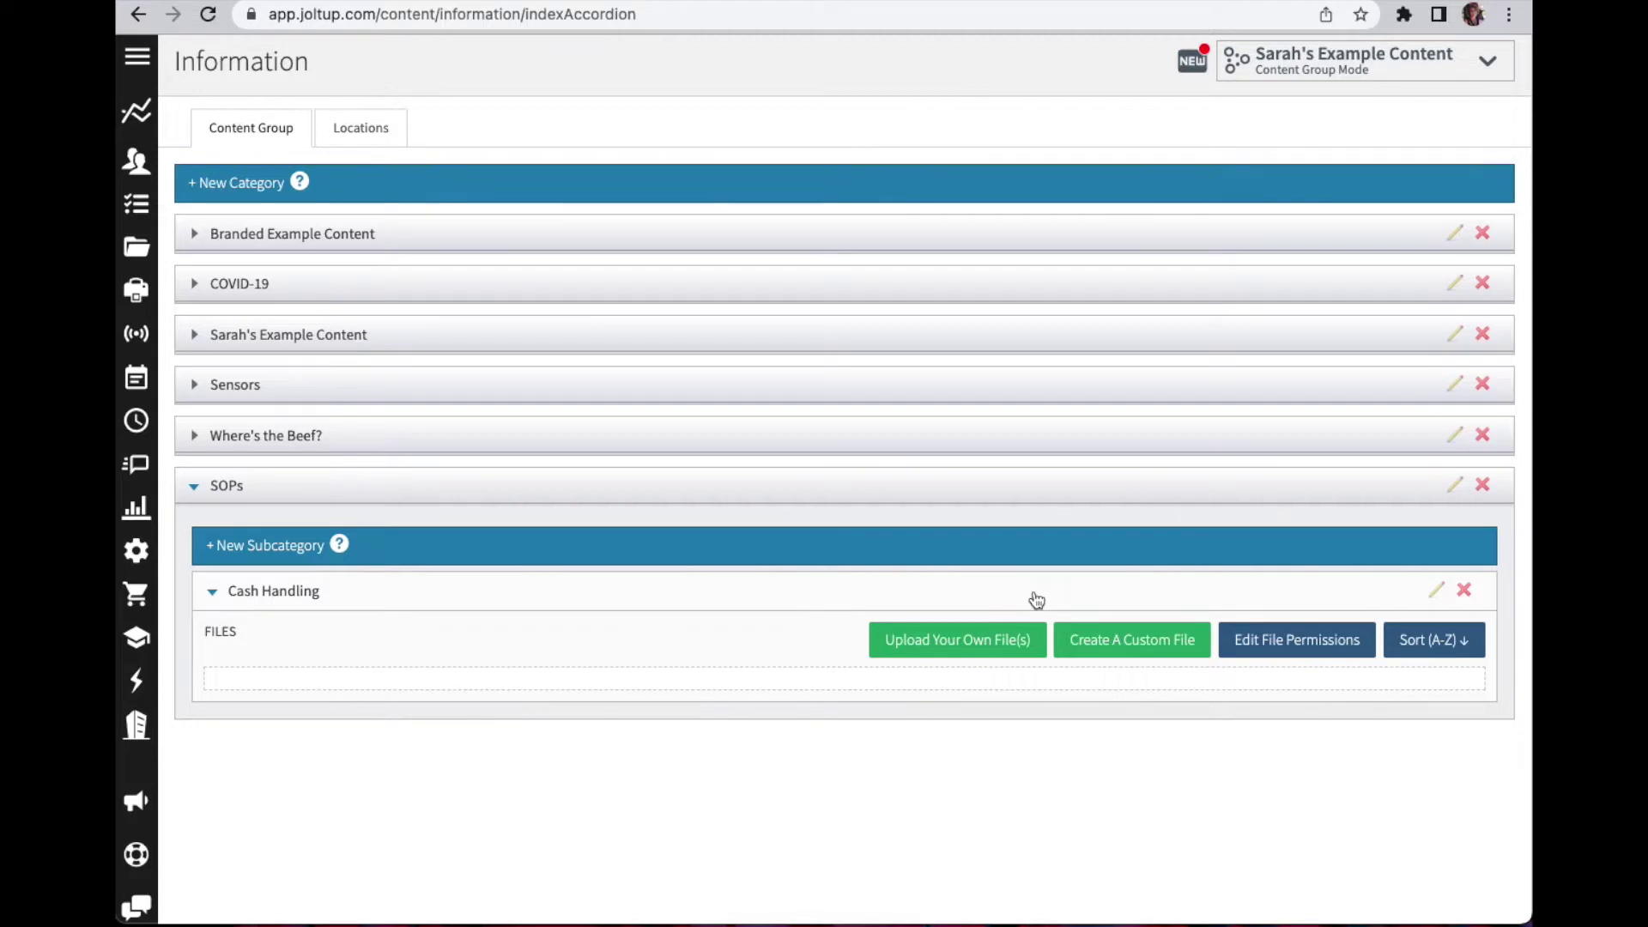
- Upload Excited.gif into Cash Handling by dropping it on the upload window's drop area
{"action": "left_click", "coordinate": [889, 655]}
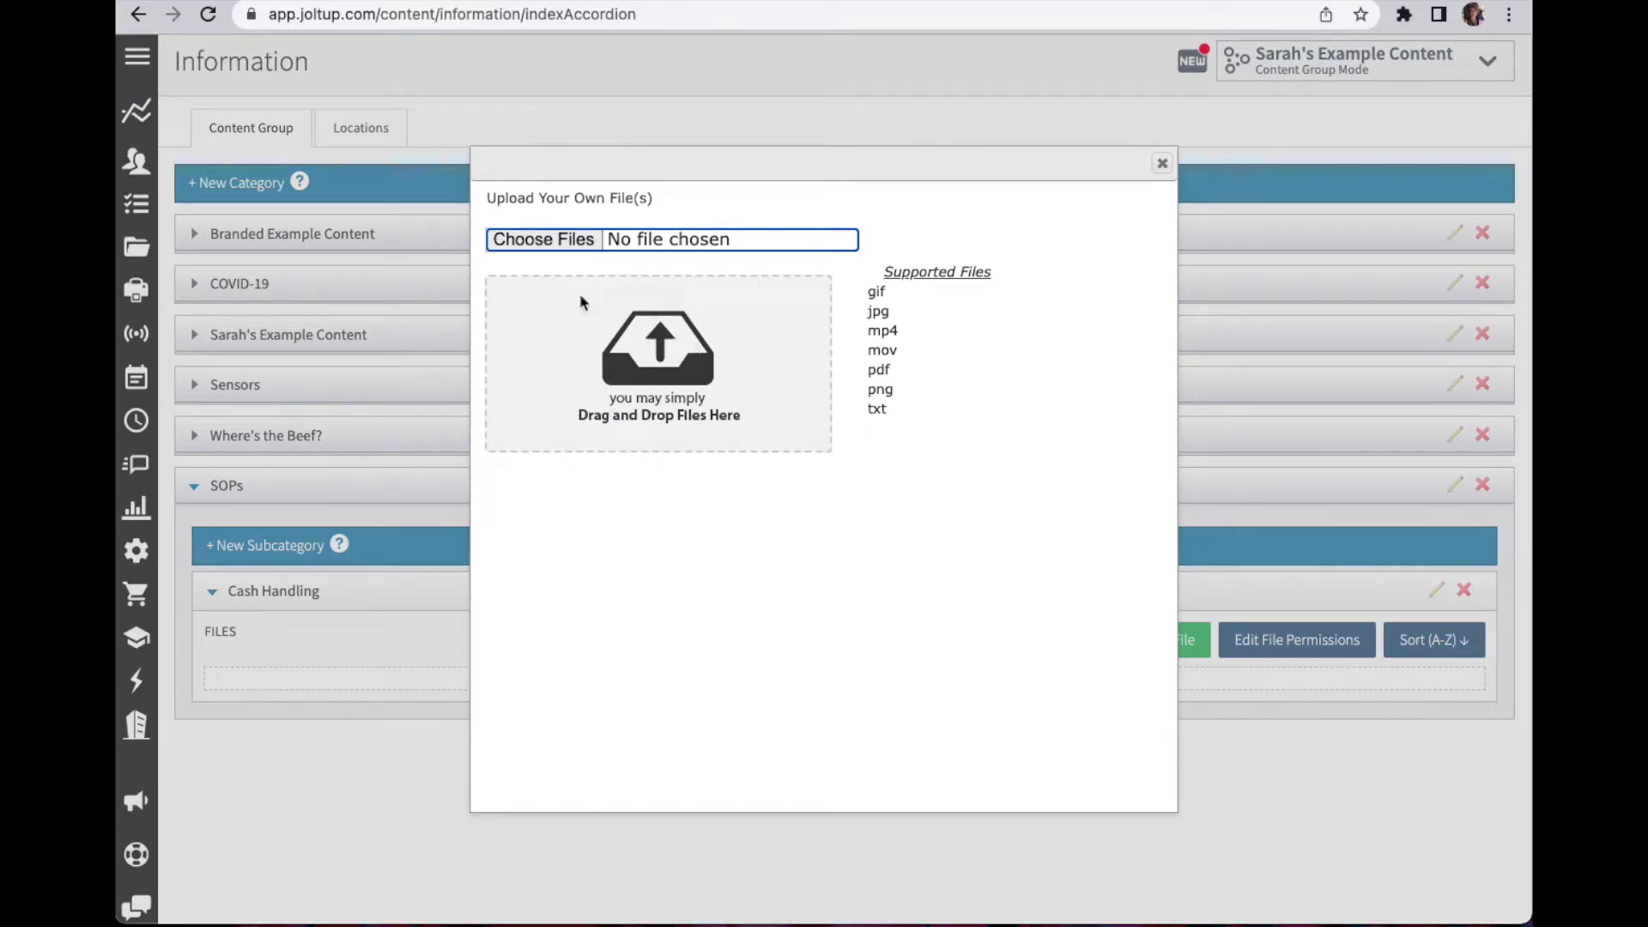
{"action": "left_click", "coordinate": [550, 242]}
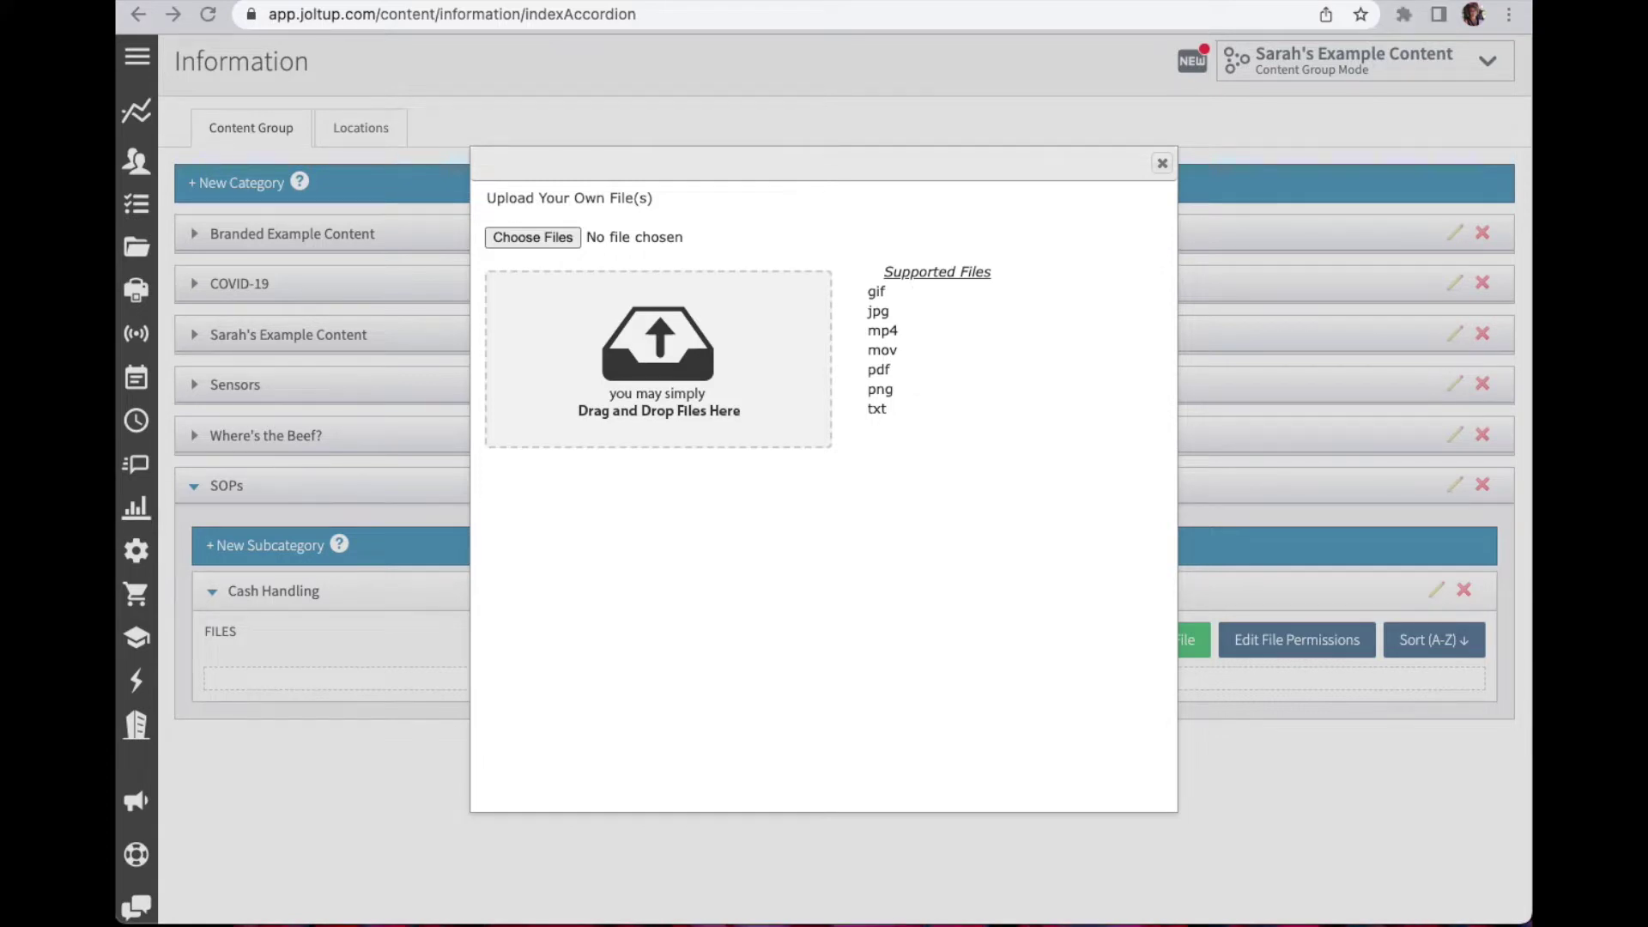
{"action": "left_click_drag", "start_coordinate": [1528, 433], "coordinate": [687, 347]}
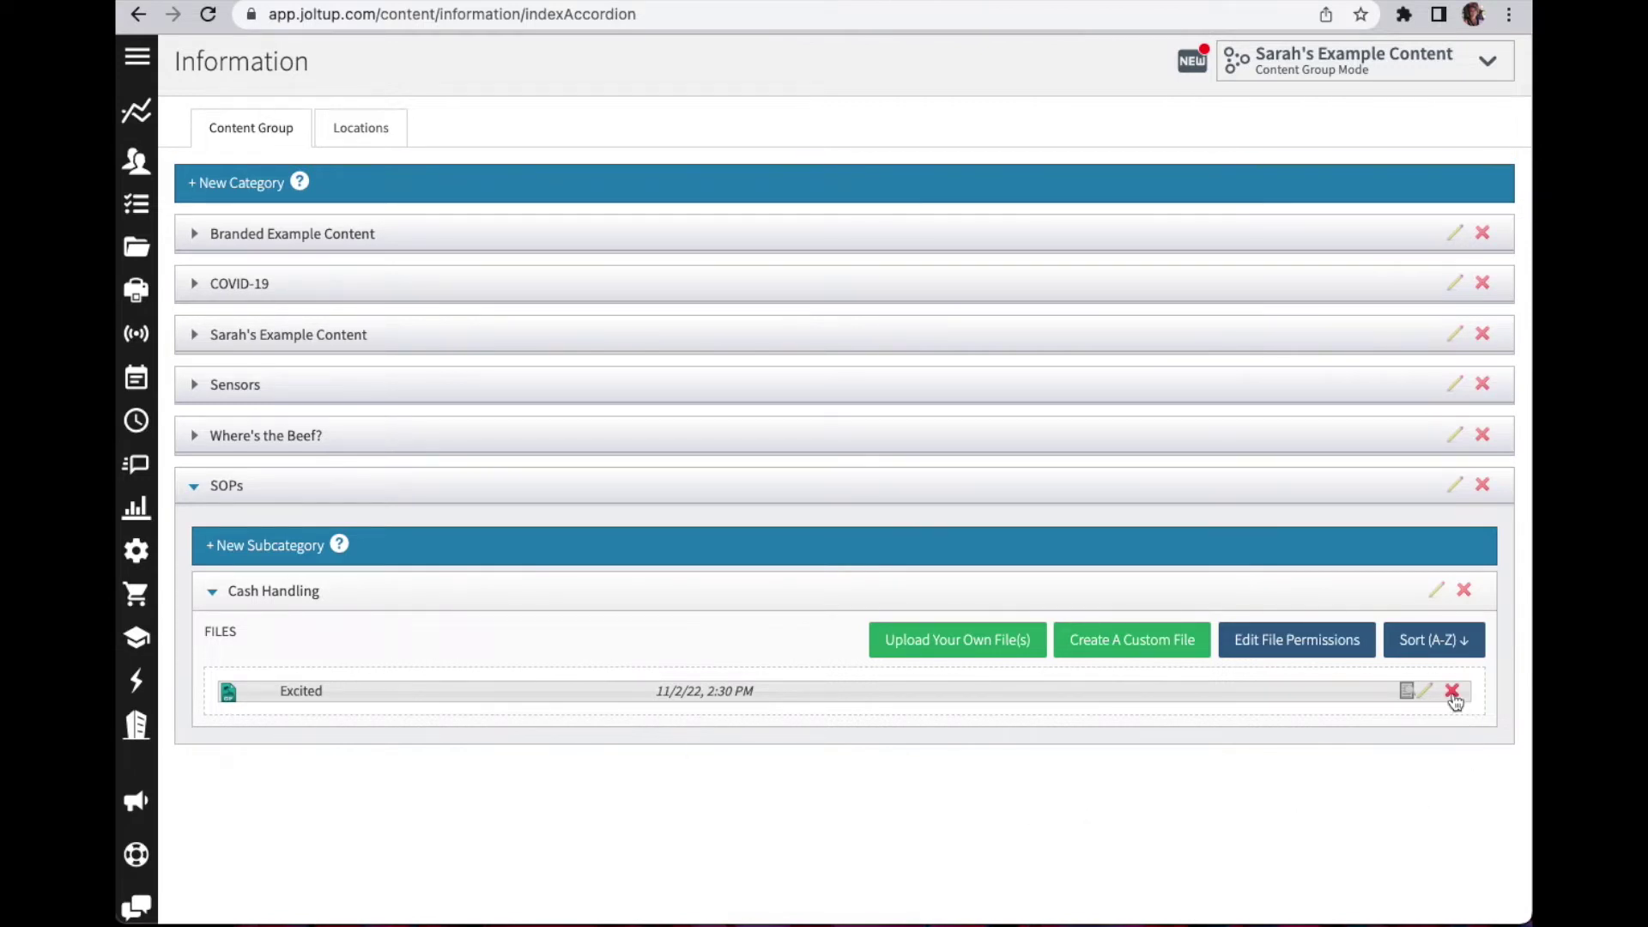
{"action": "left_click", "coordinate": [1425, 691]}
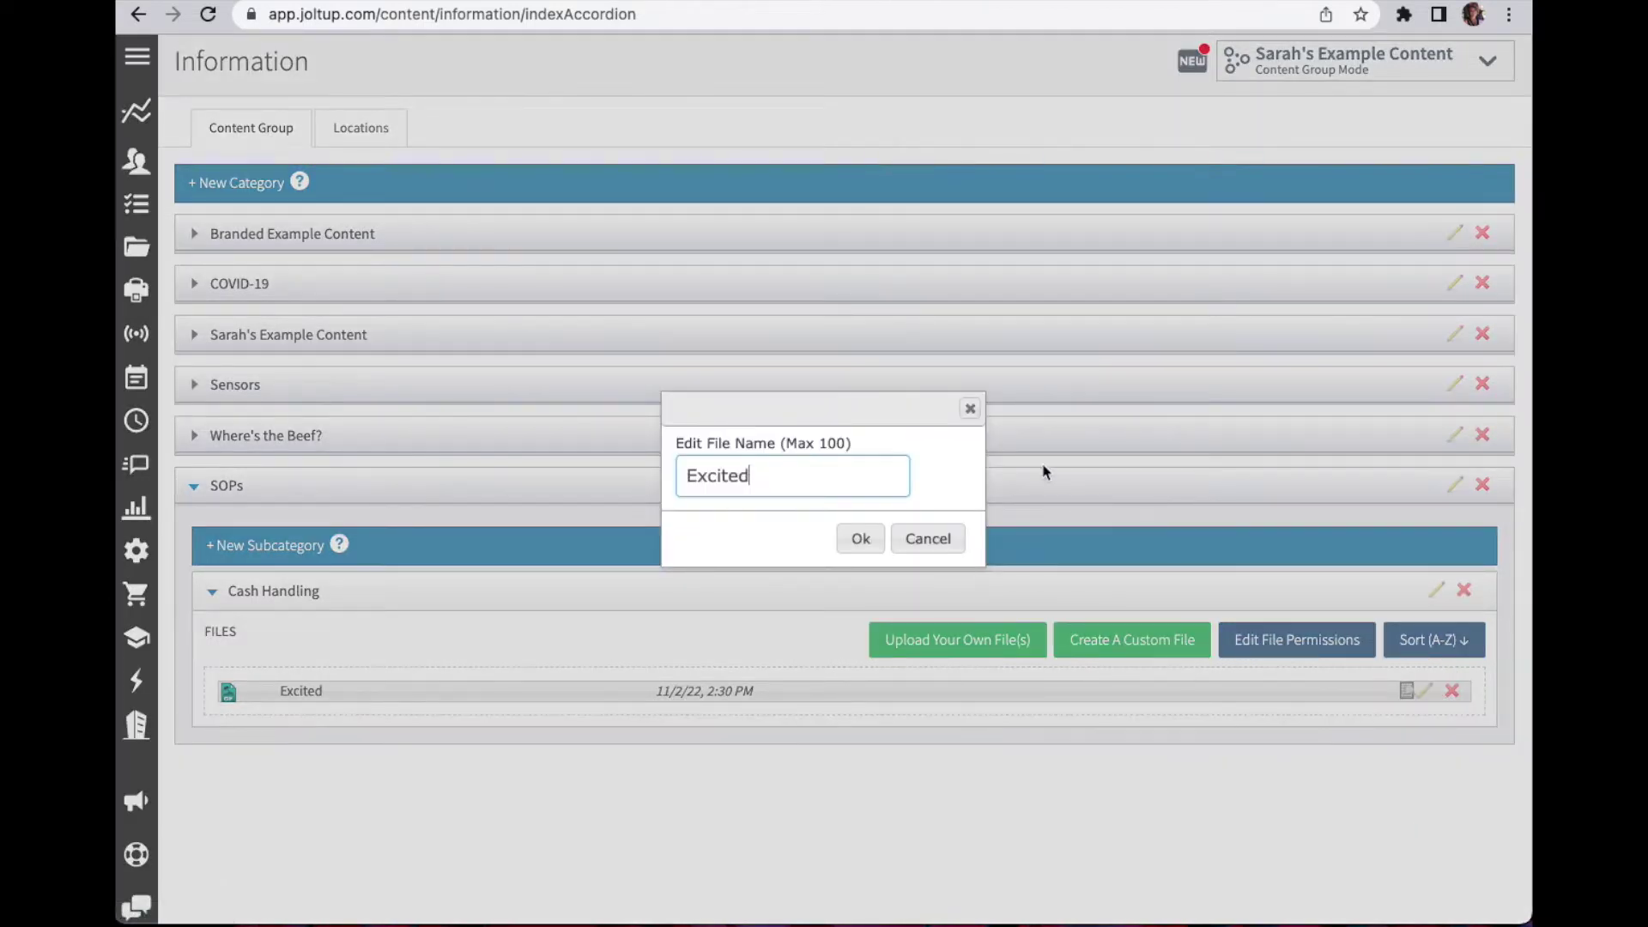
{"action": "left_click", "coordinate": [970, 409]}
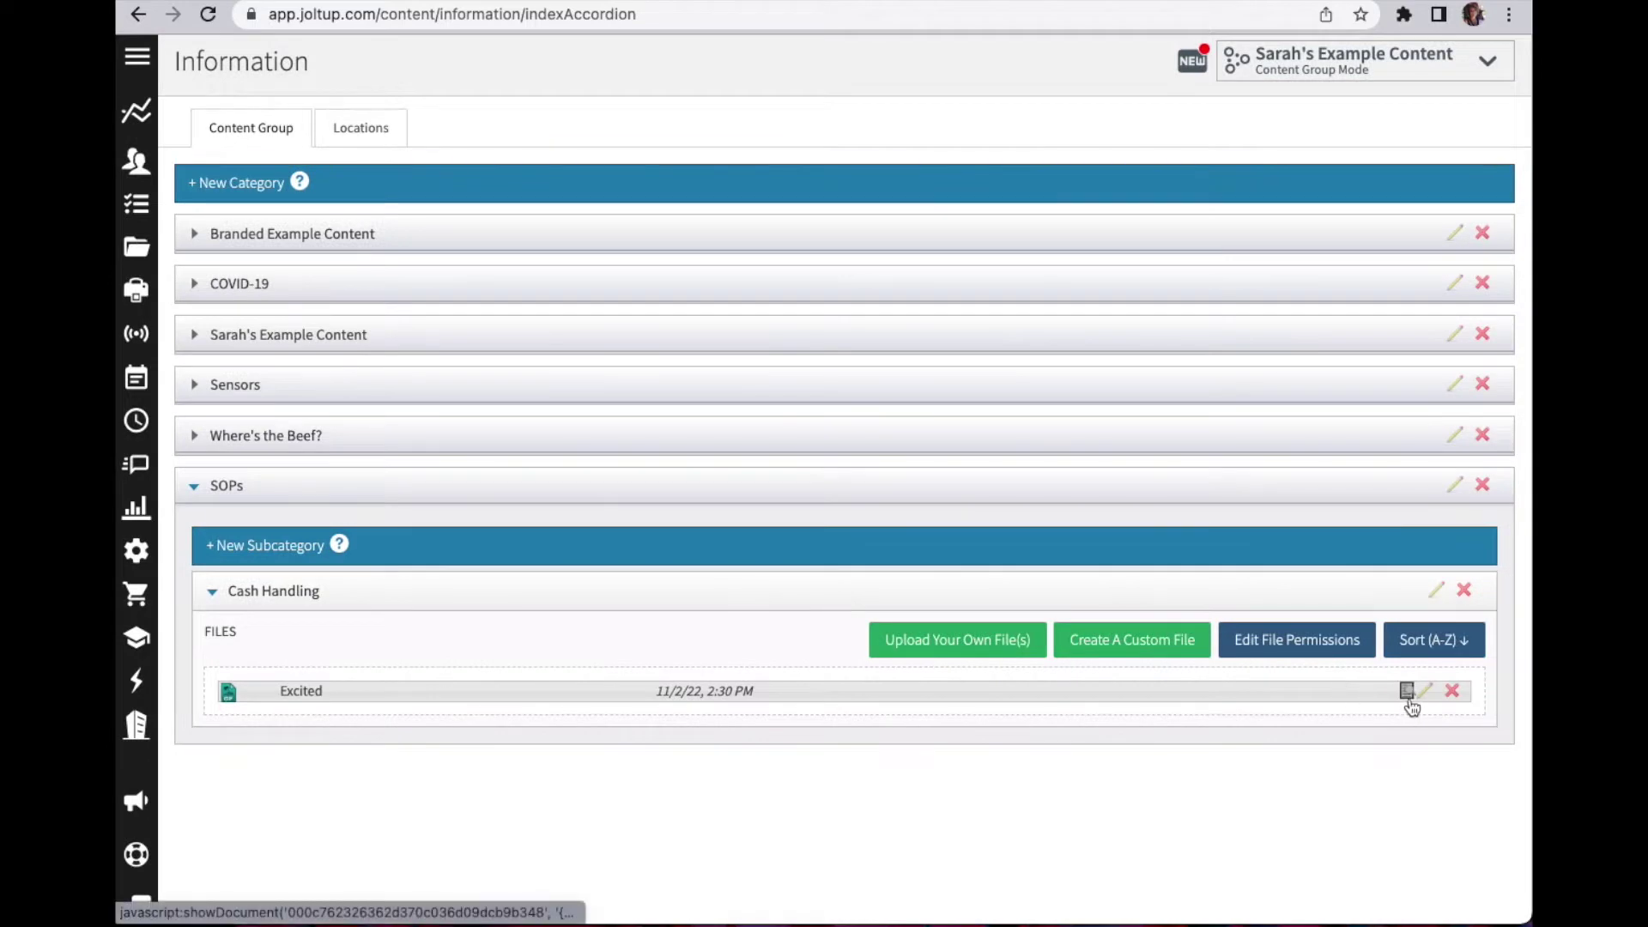
{"action": "left_click", "coordinate": [1407, 691]}
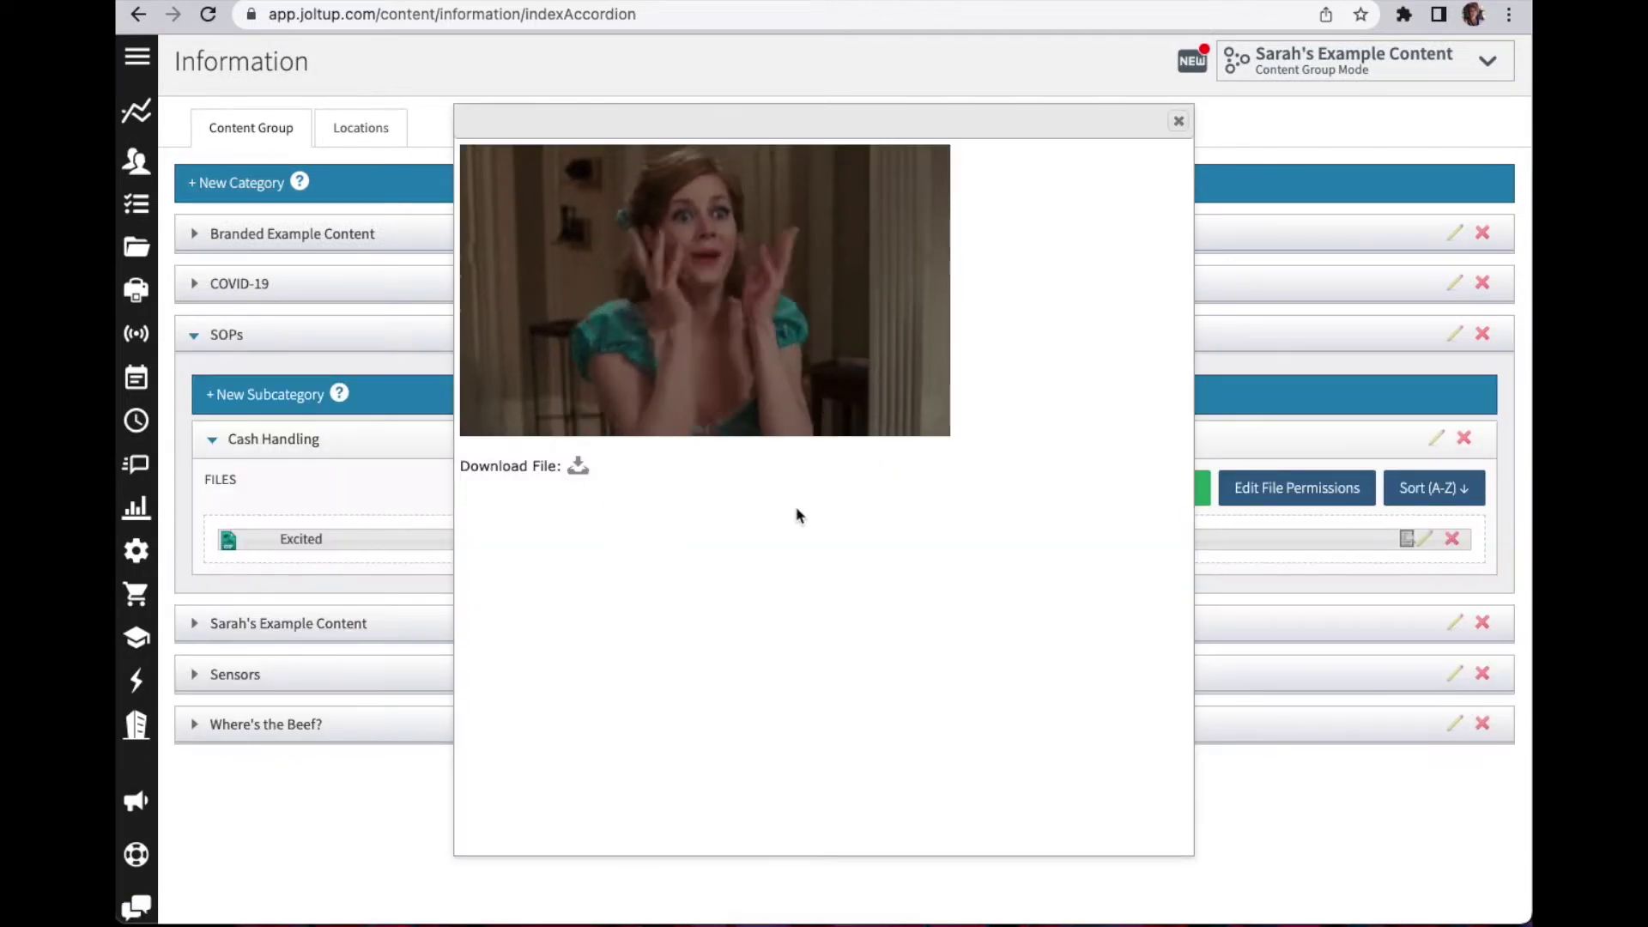
{"action": "left_click", "coordinate": [1178, 122]}
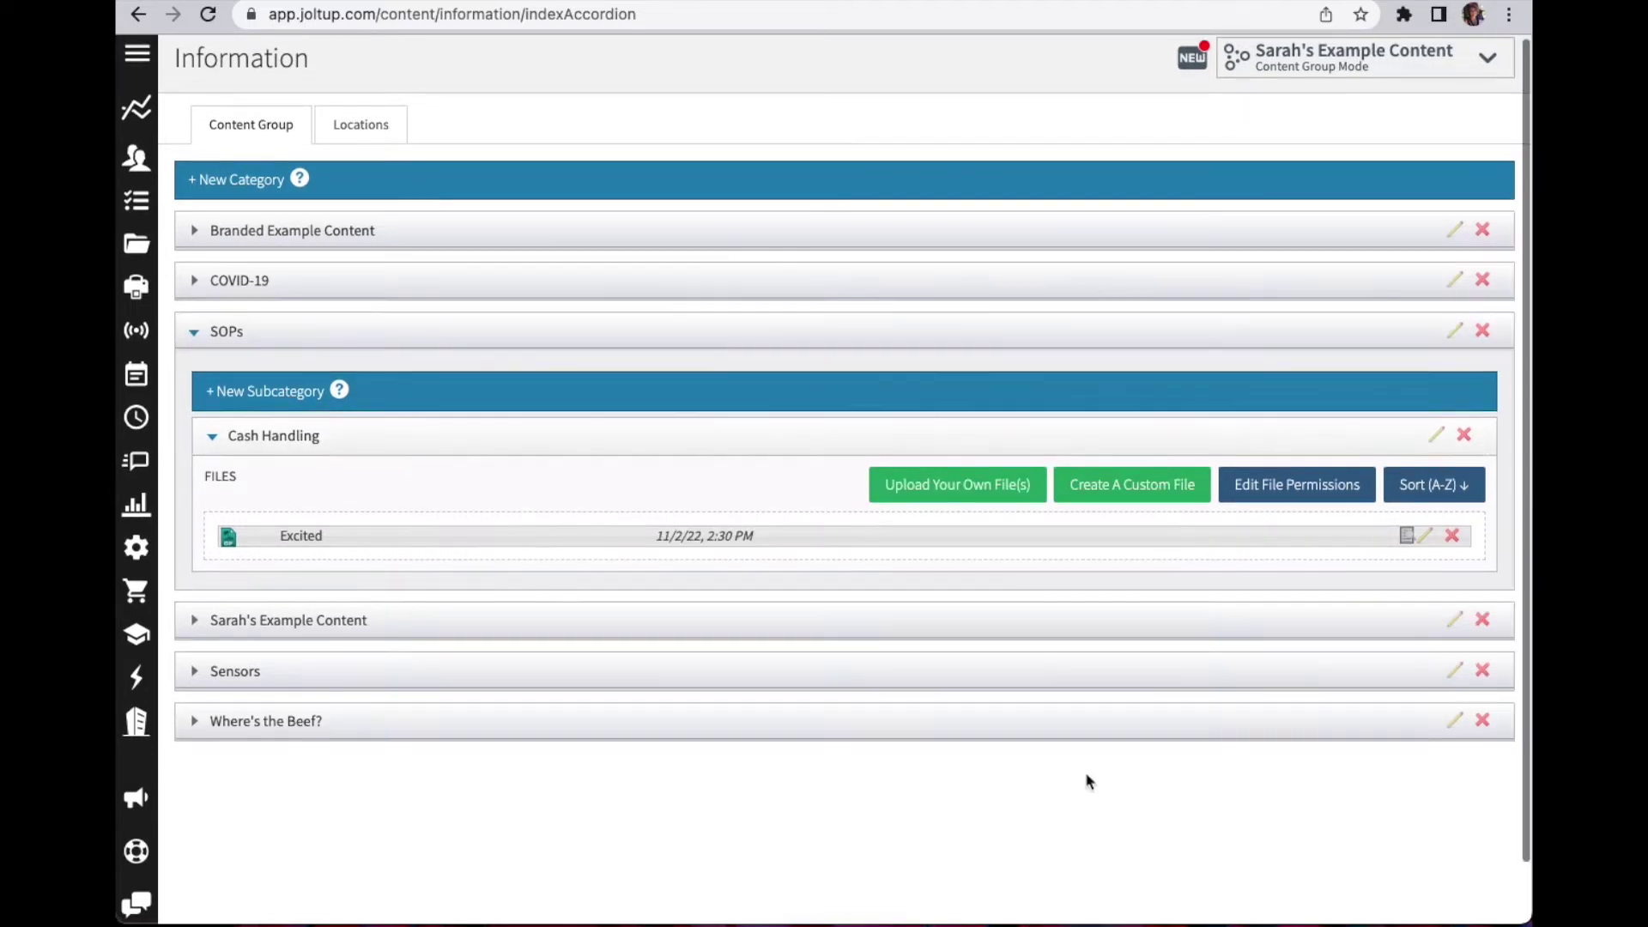
{"action": "left_click", "coordinate": [1317, 505]}
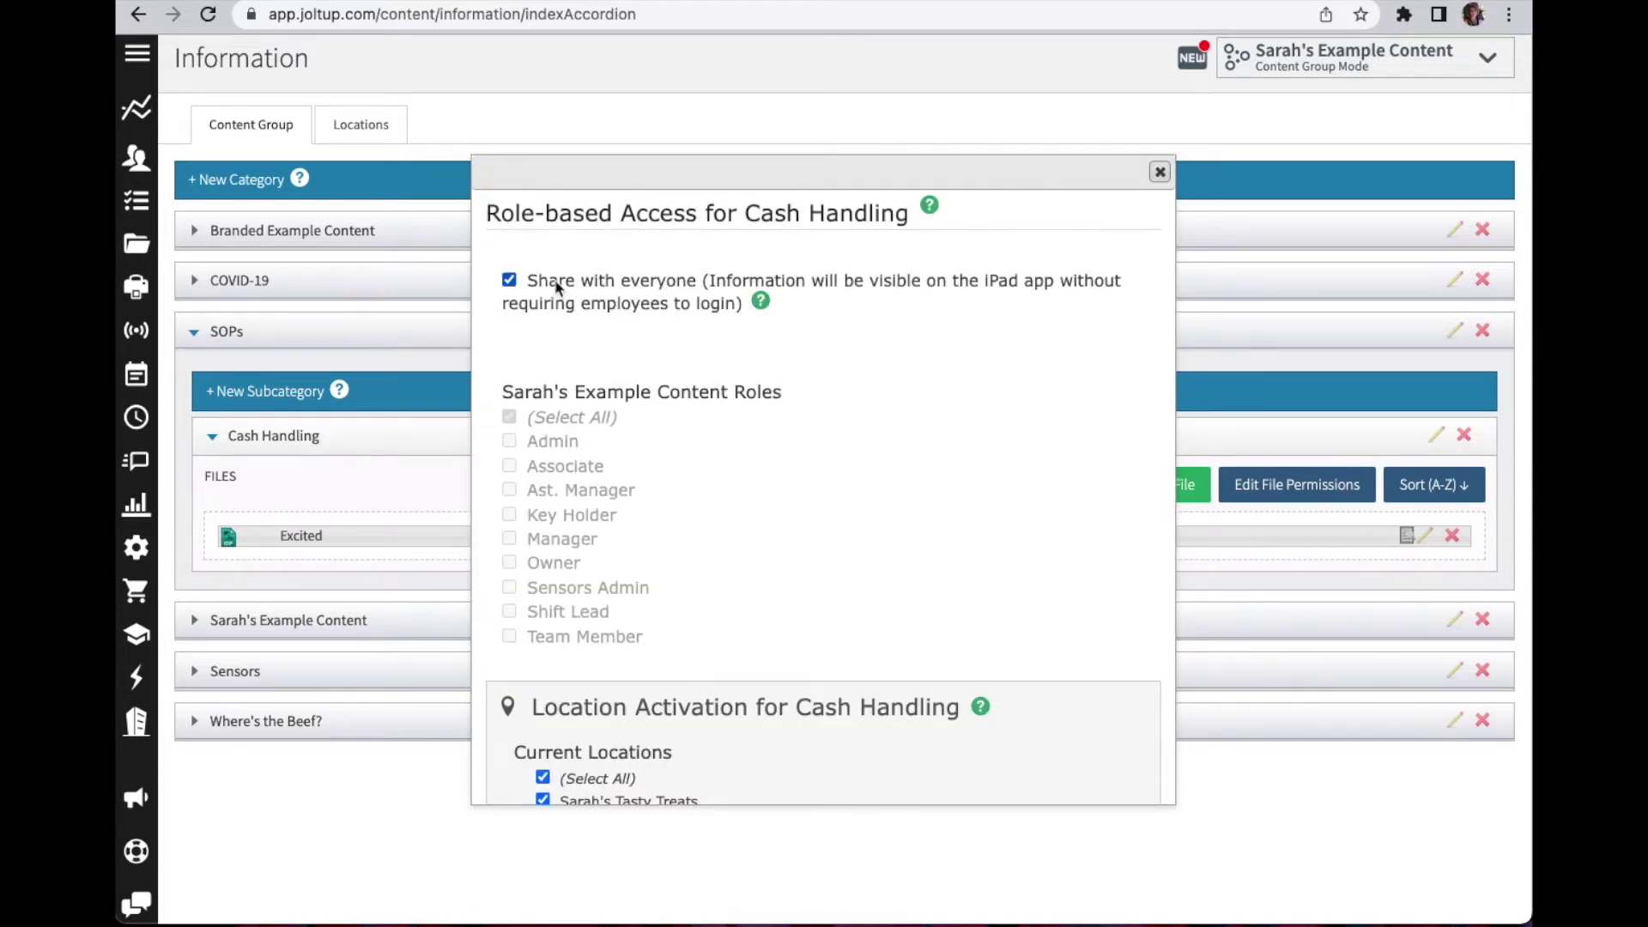
- Remove TB Example Content from active locations and set new locations to auto-deactivate
{"action": "left_click_drag", "start_coordinate": [549, 281], "coordinate": [657, 284]}
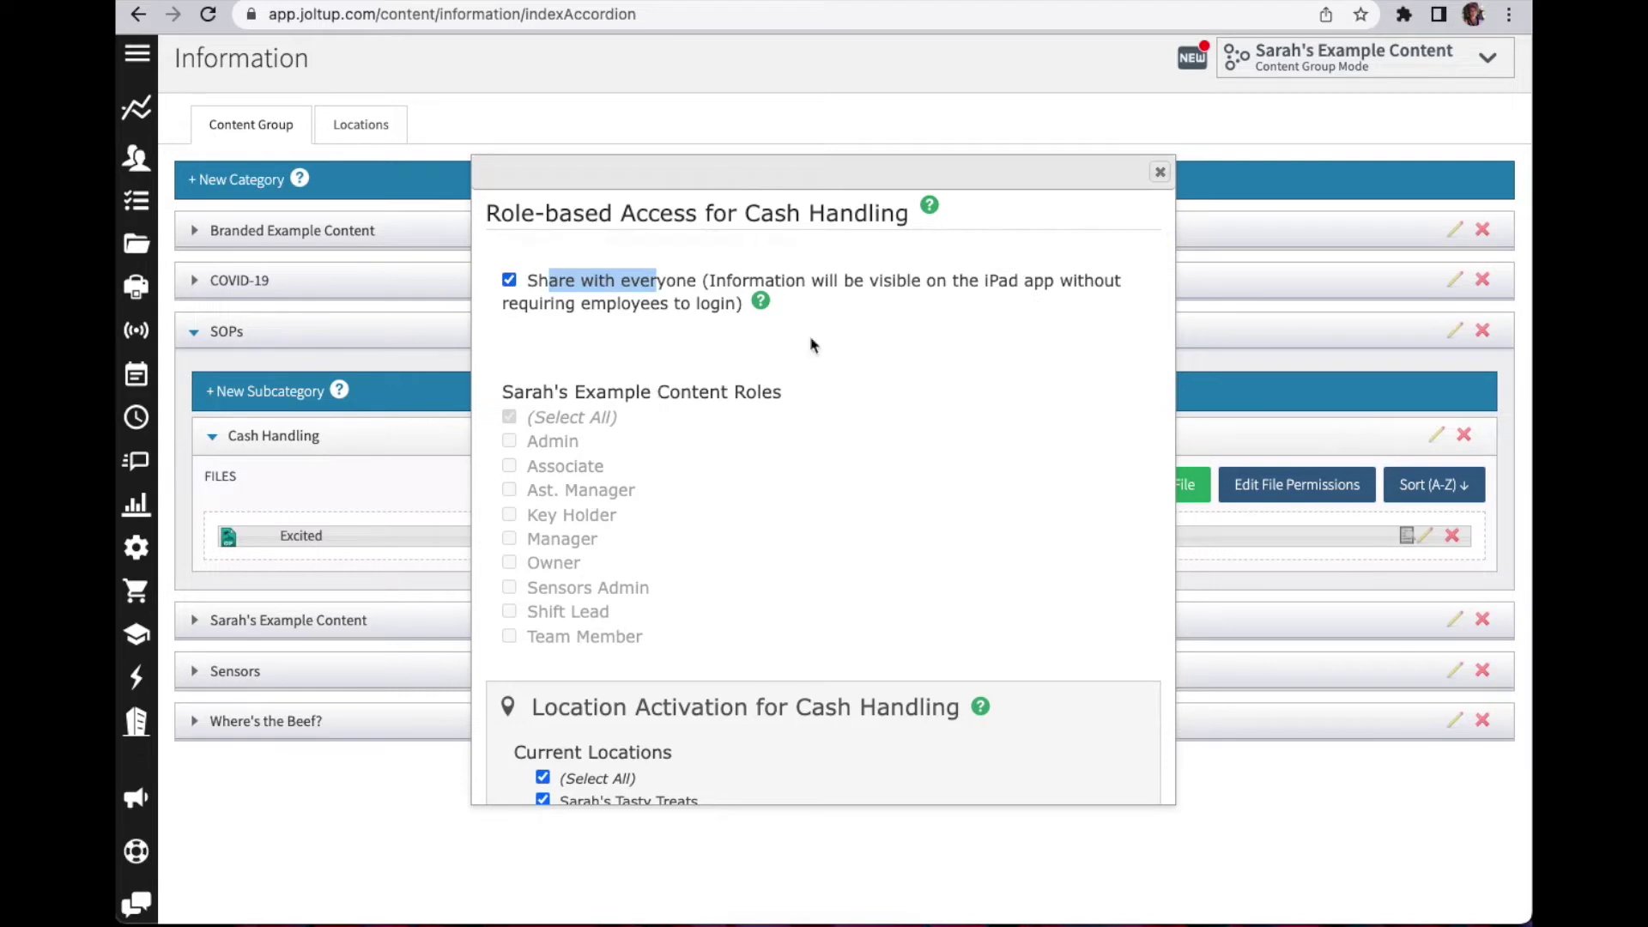
{"action": "left_click", "coordinate": [1365, 56]}
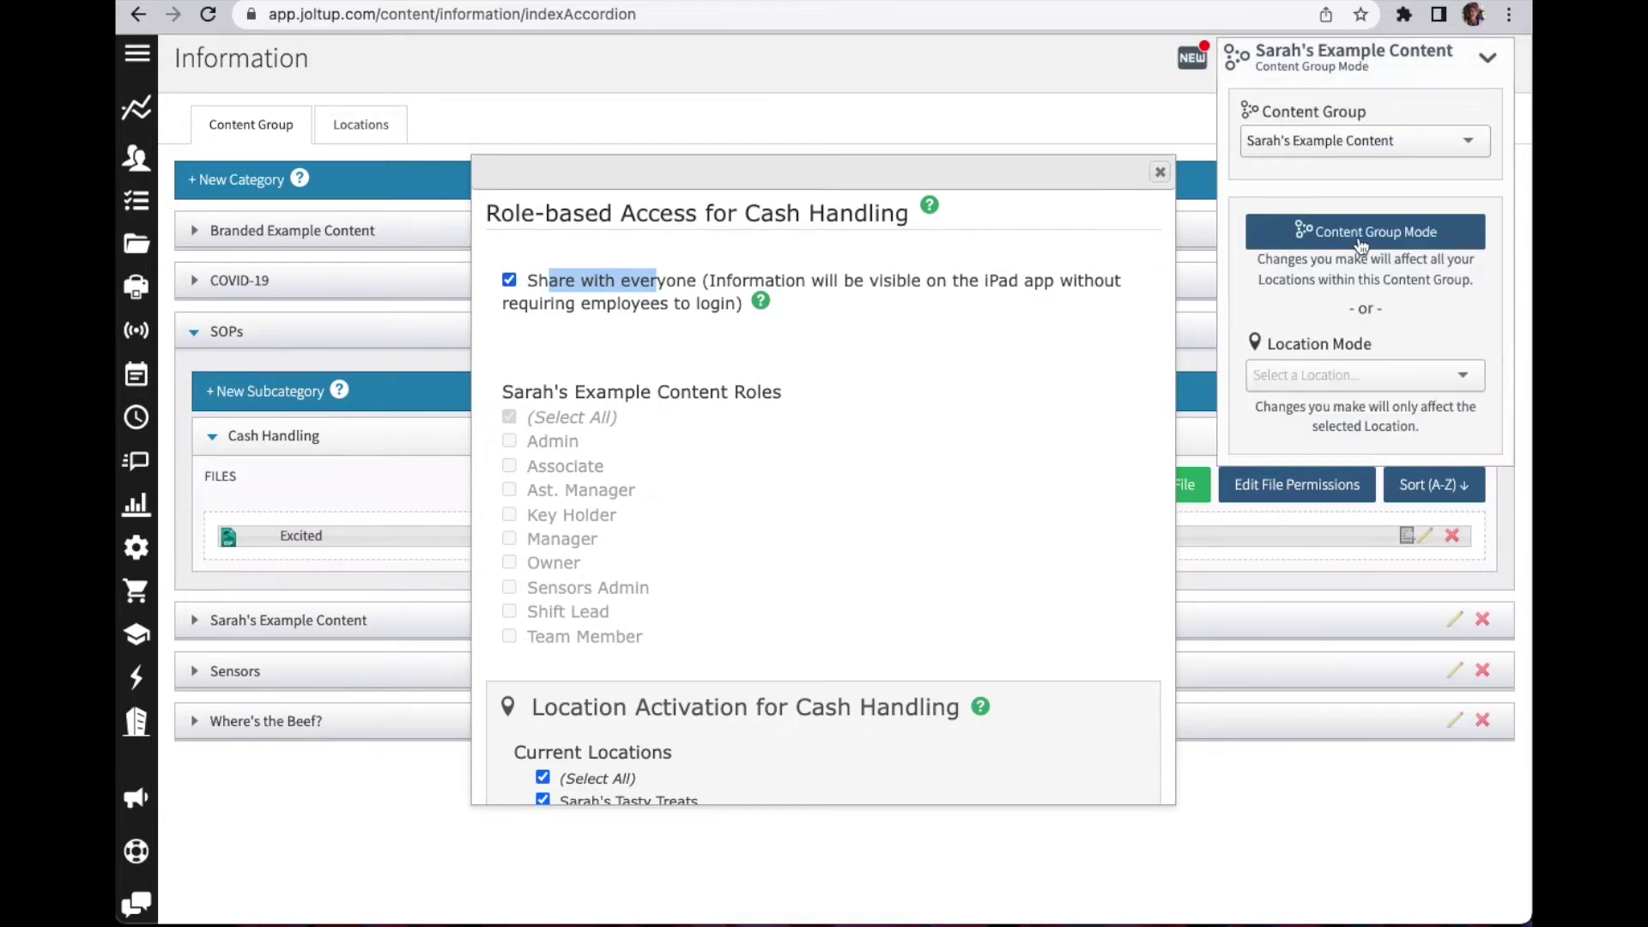
{"action": "scroll", "coordinate": [765, 489], "scroll_direction": "down", "scroll_amount": 4}
{"action": "scroll", "coordinate": [734, 516], "scroll_direction": "down", "scroll_amount": 1}
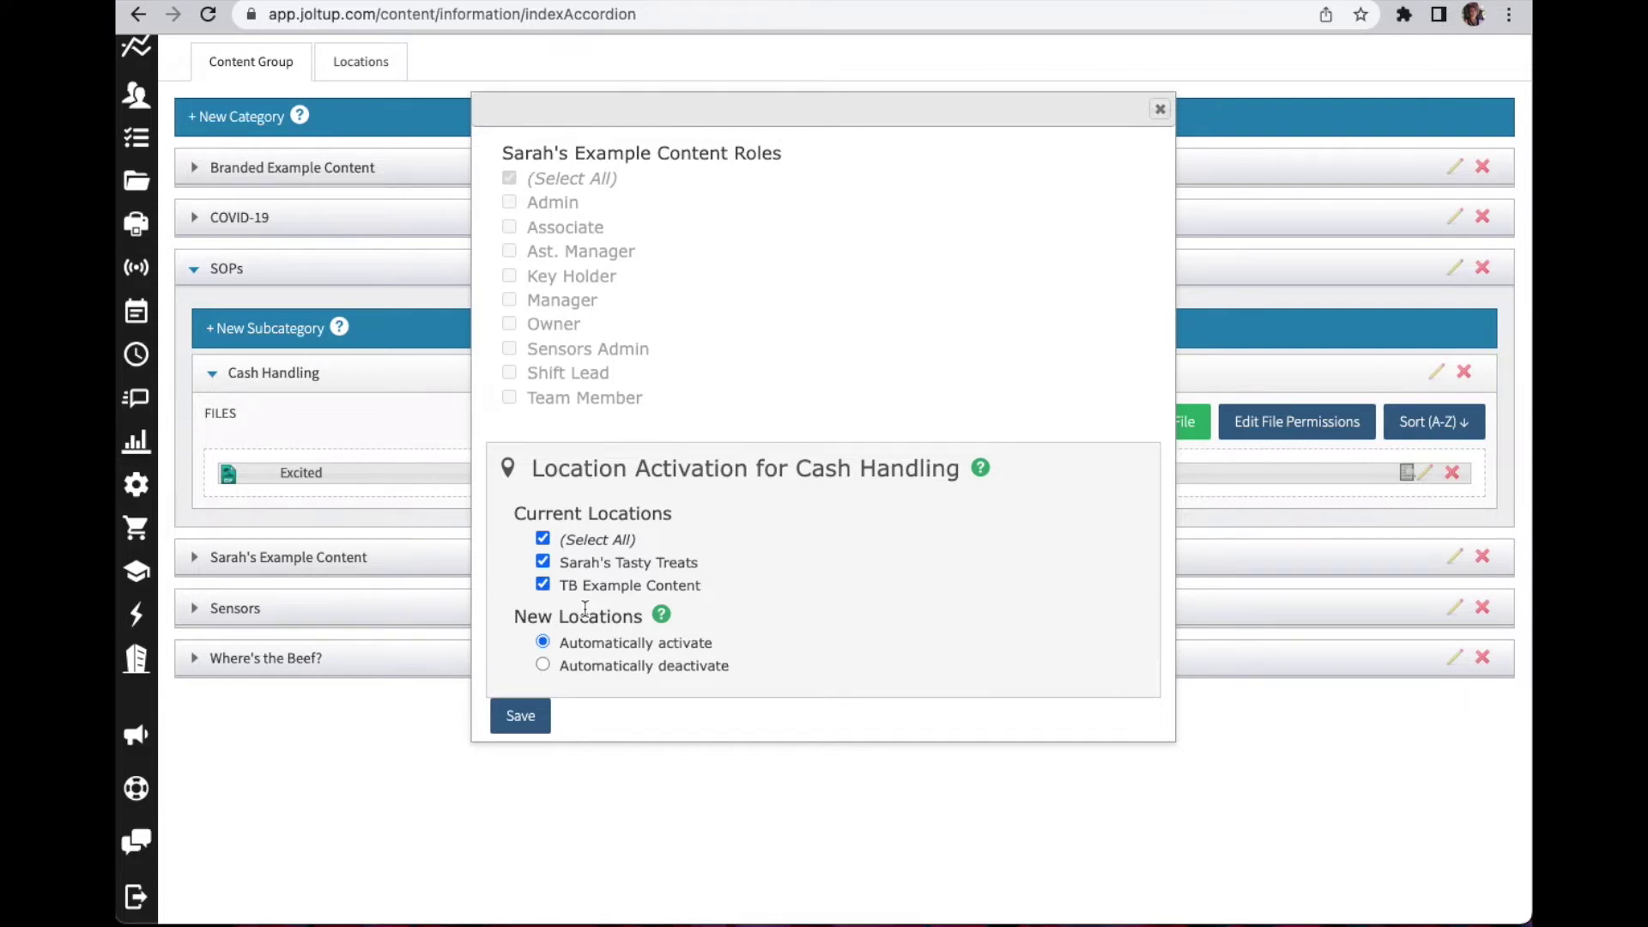
{"action": "left_click", "coordinate": [543, 584]}
{"action": "left_click", "coordinate": [648, 667]}
- Stop sharing with everyone and grant access only to Key Holder, Manager and Owner roles
{"action": "scroll", "coordinate": [753, 657], "scroll_direction": "up", "scroll_amount": 3}
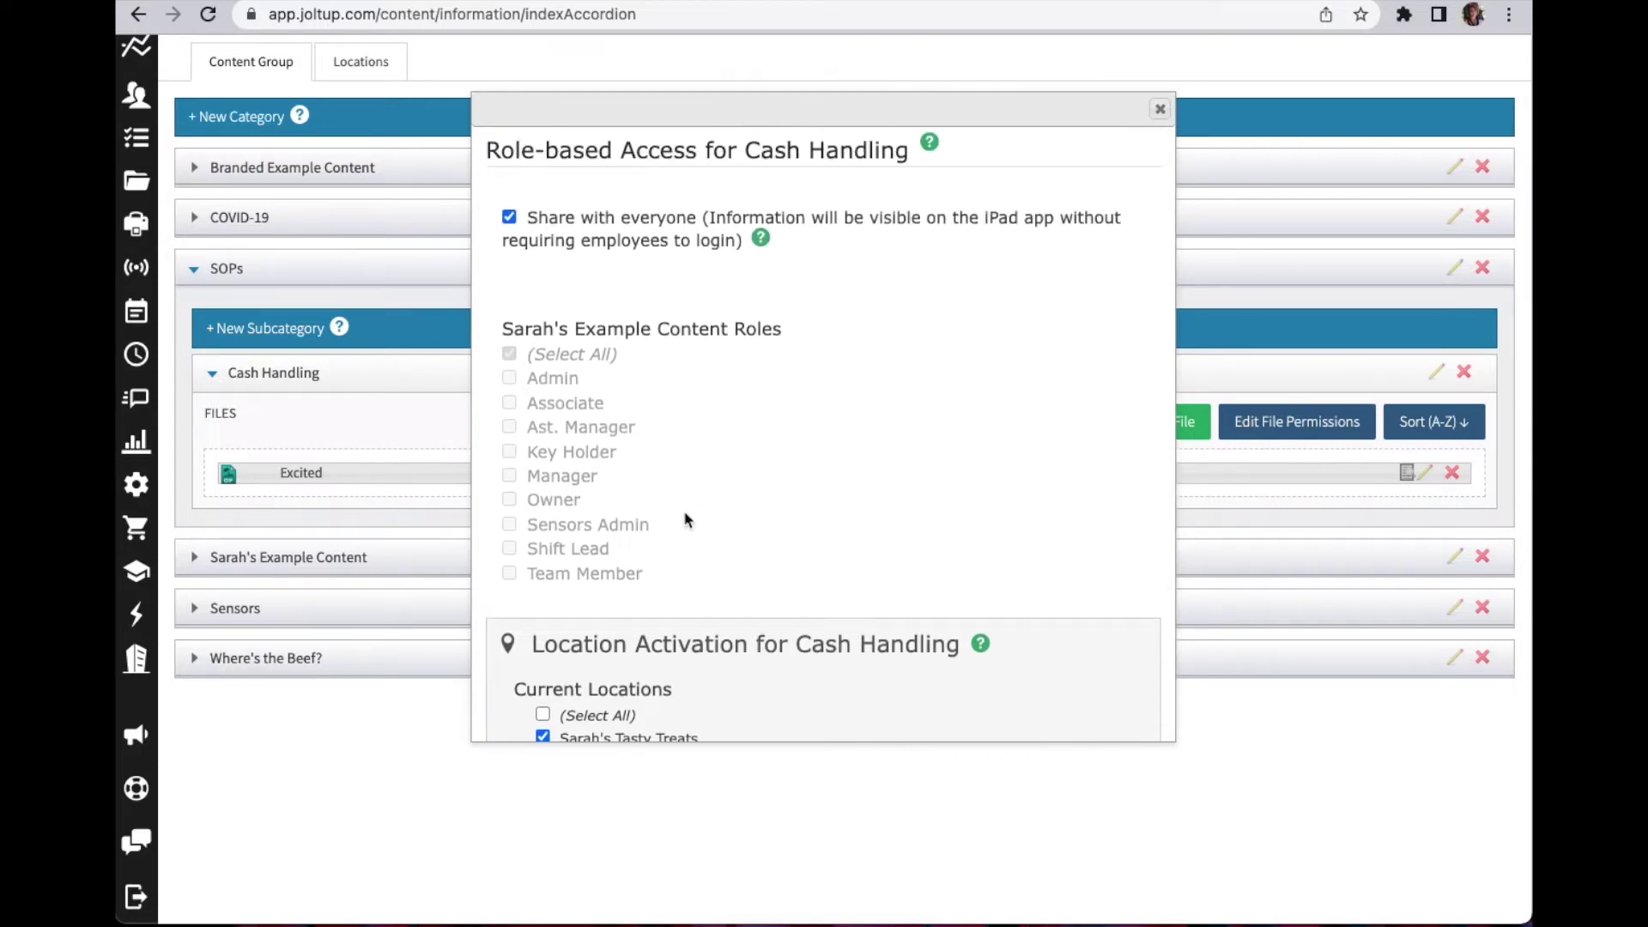
{"action": "left_click", "coordinate": [509, 218]}
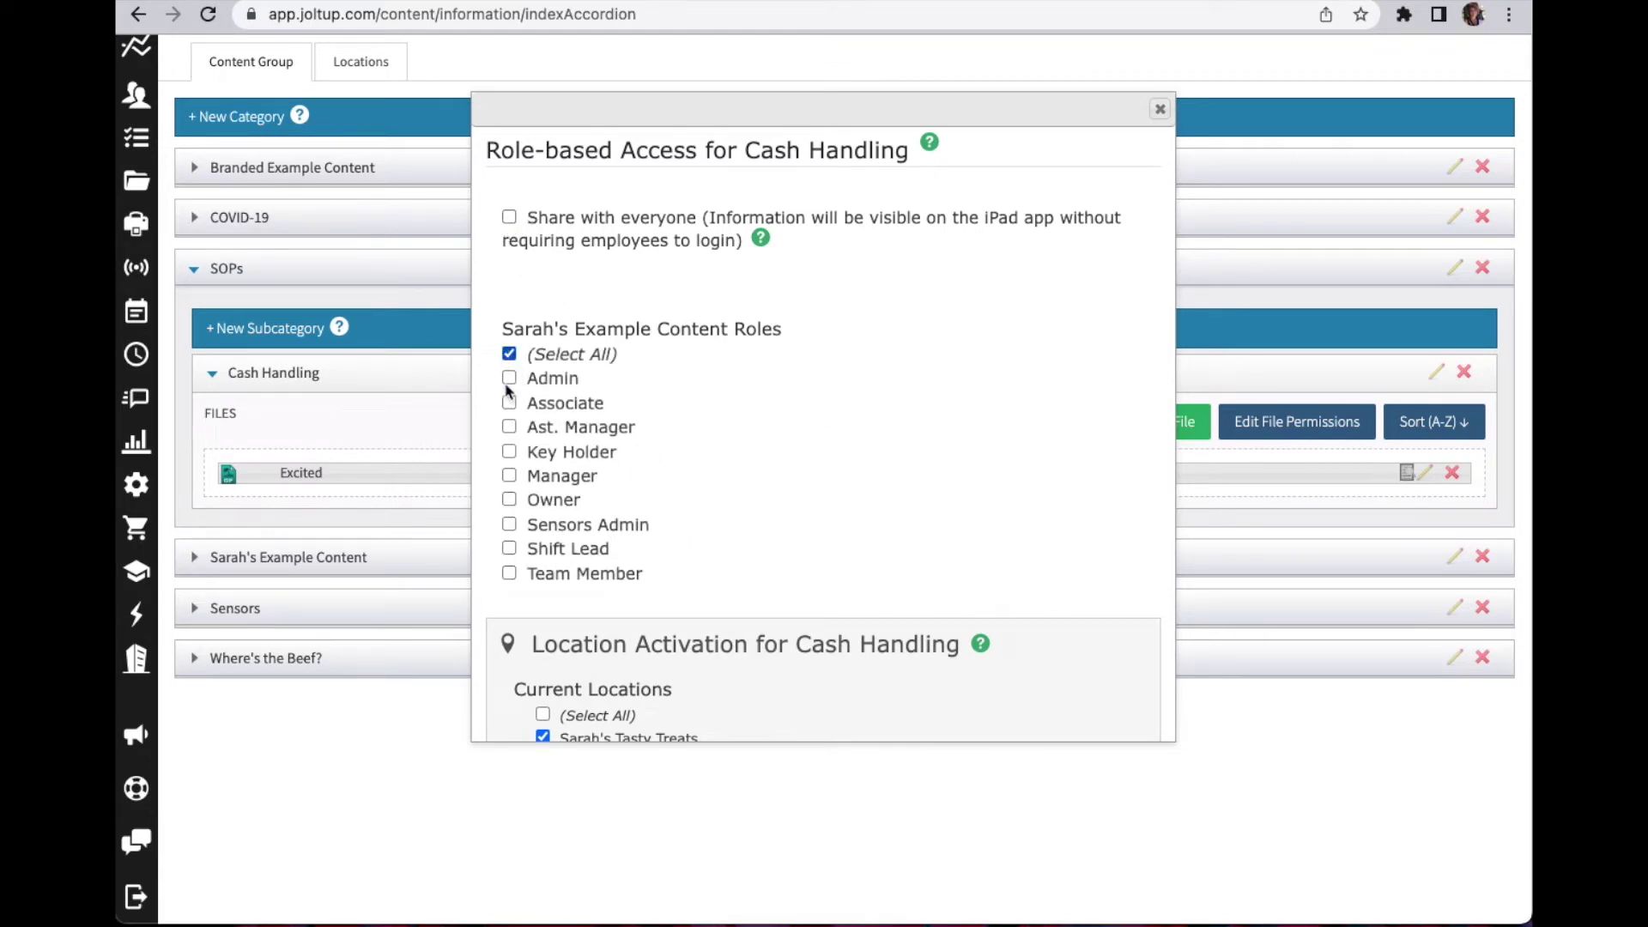
{"action": "left_click", "coordinate": [509, 355]}
{"action": "left_click", "coordinate": [557, 453]}
{"action": "left_click", "coordinate": [575, 478]}
{"action": "left_click", "coordinate": [568, 503]}
{"action": "left_click", "coordinate": [1160, 109]}
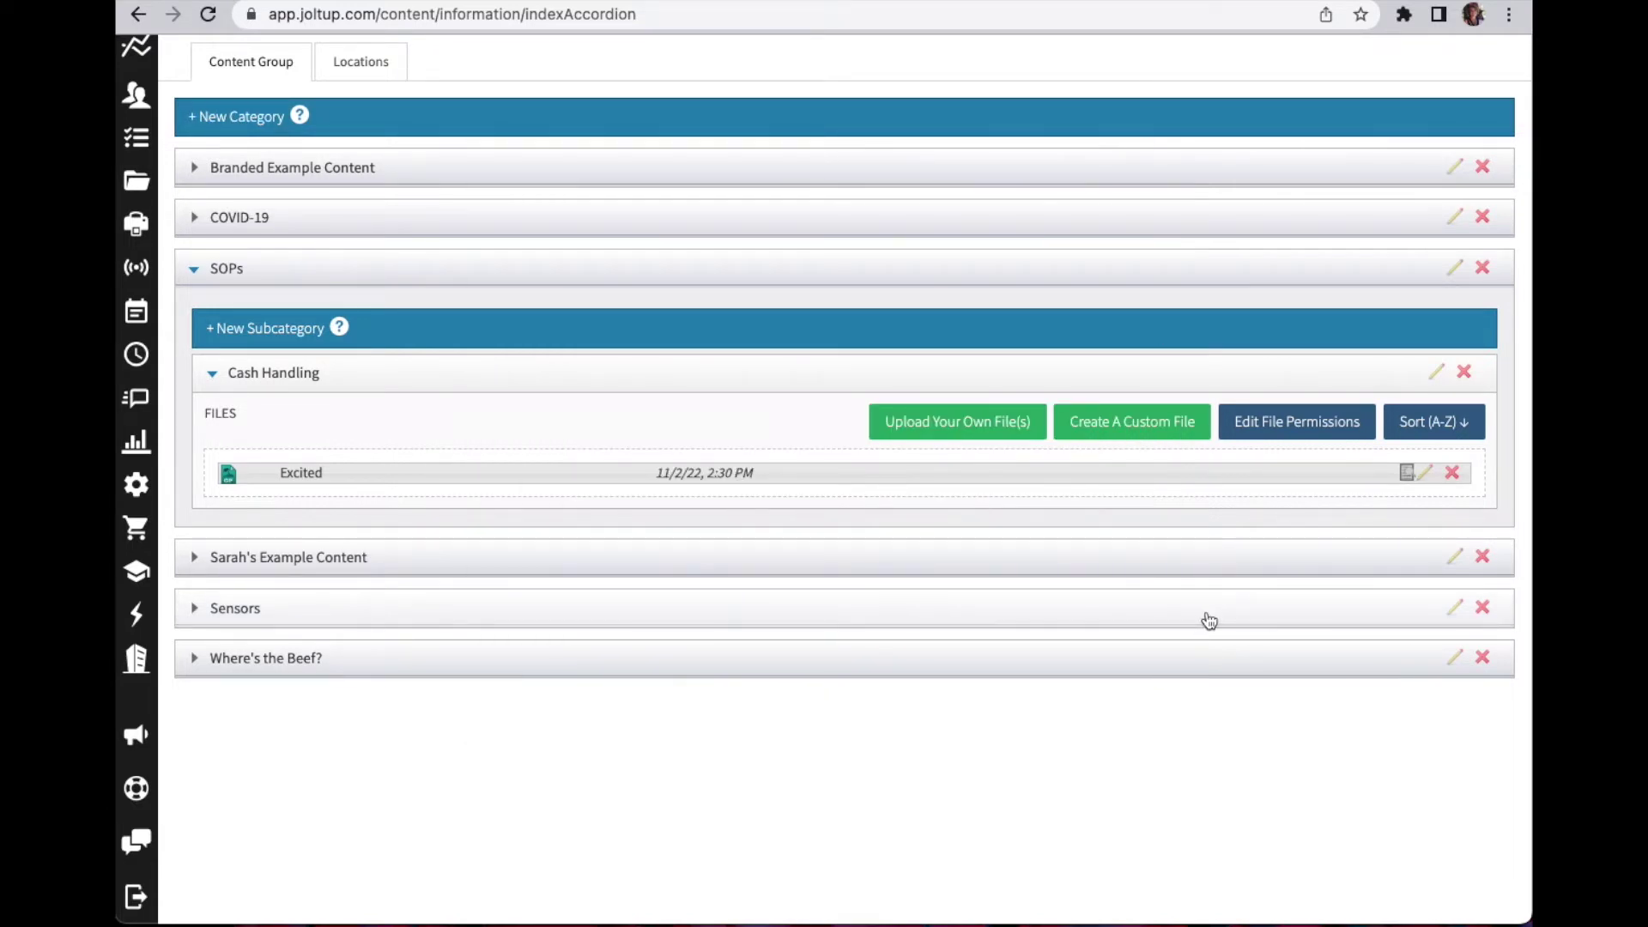
{"action": "left_click", "coordinate": [1119, 422]}
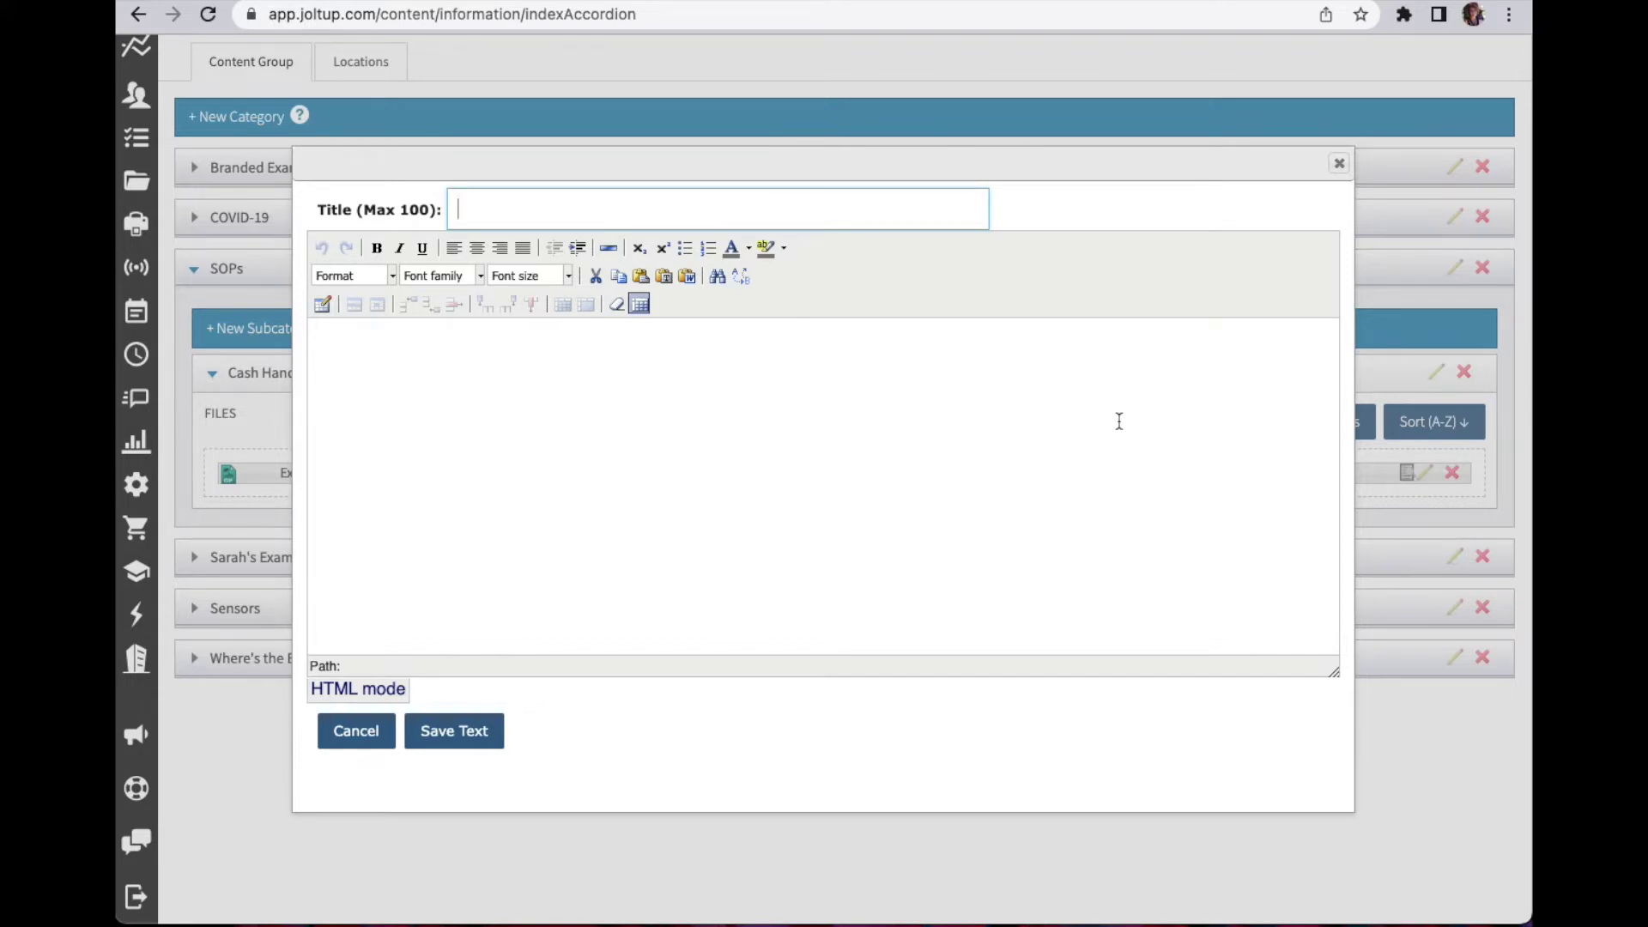
- Title the new custom file 'Clean your deep fryer'
{"action": "left_click", "coordinate": [434, 406]}
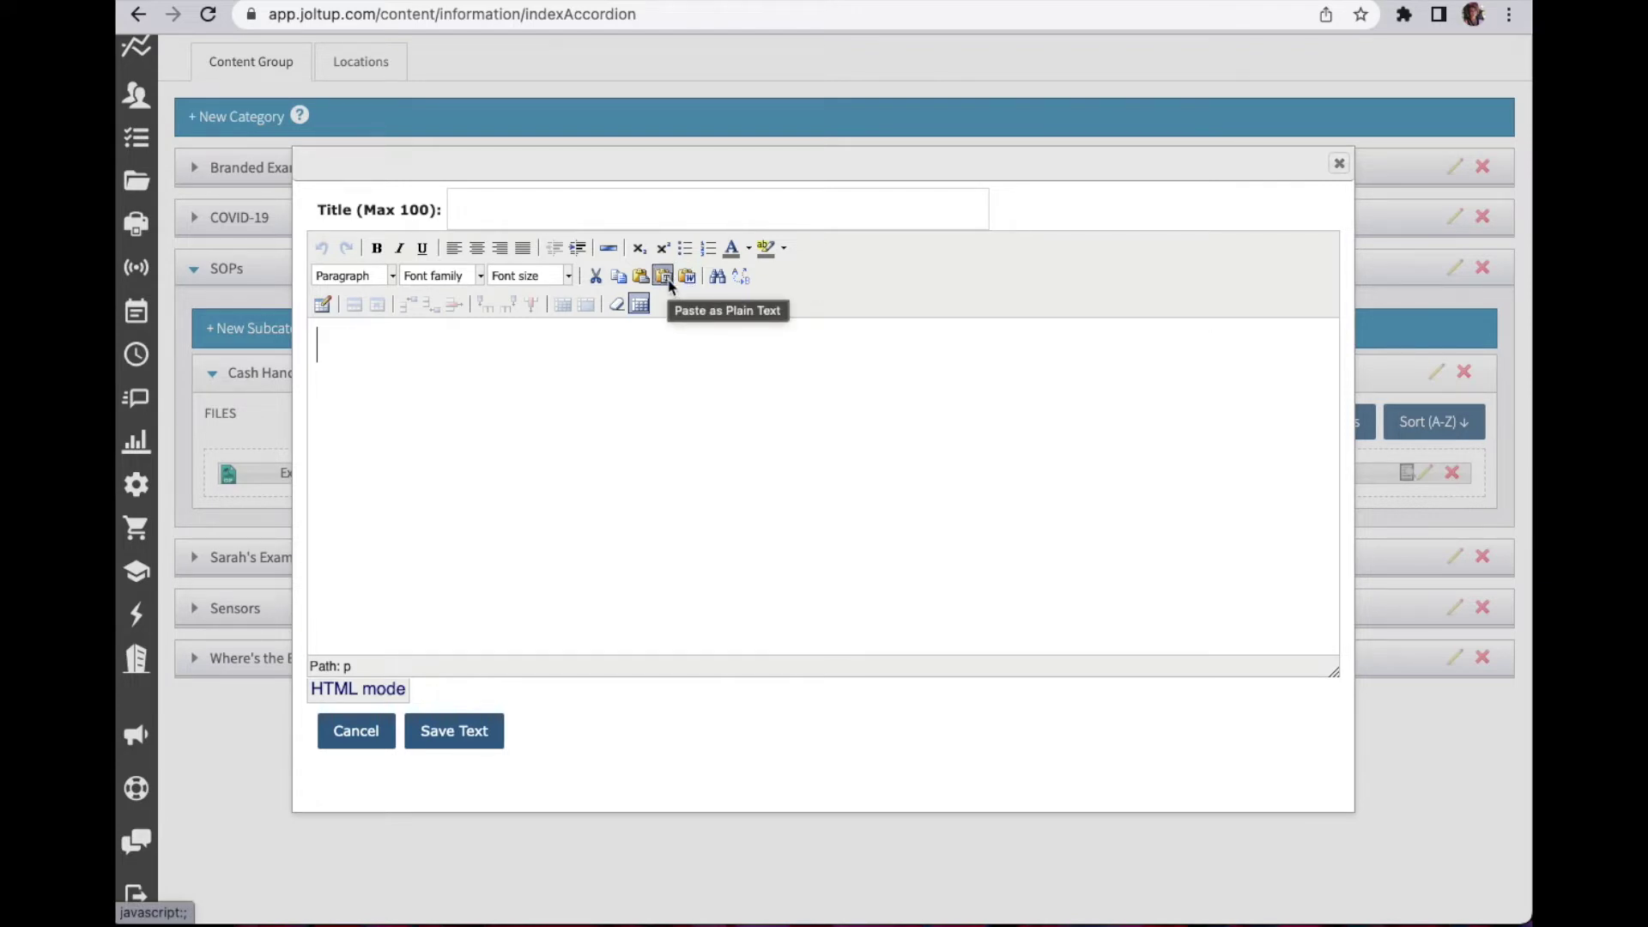
{"action": "left_click", "coordinate": [638, 306]}
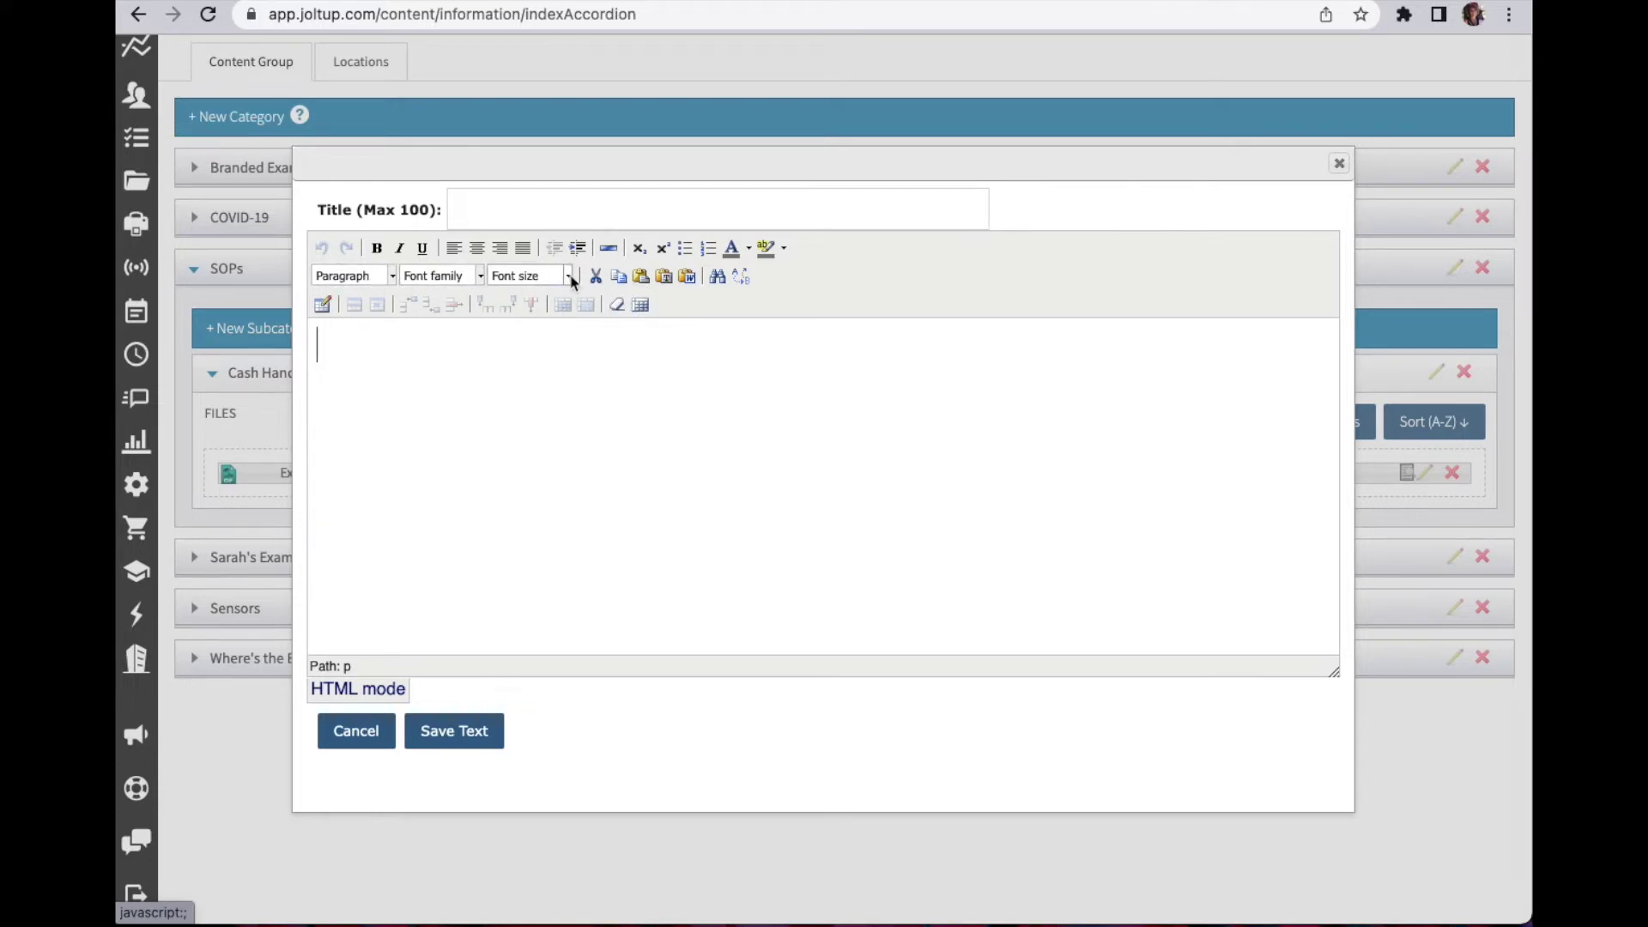
{"action": "left_click", "coordinate": [567, 214]}
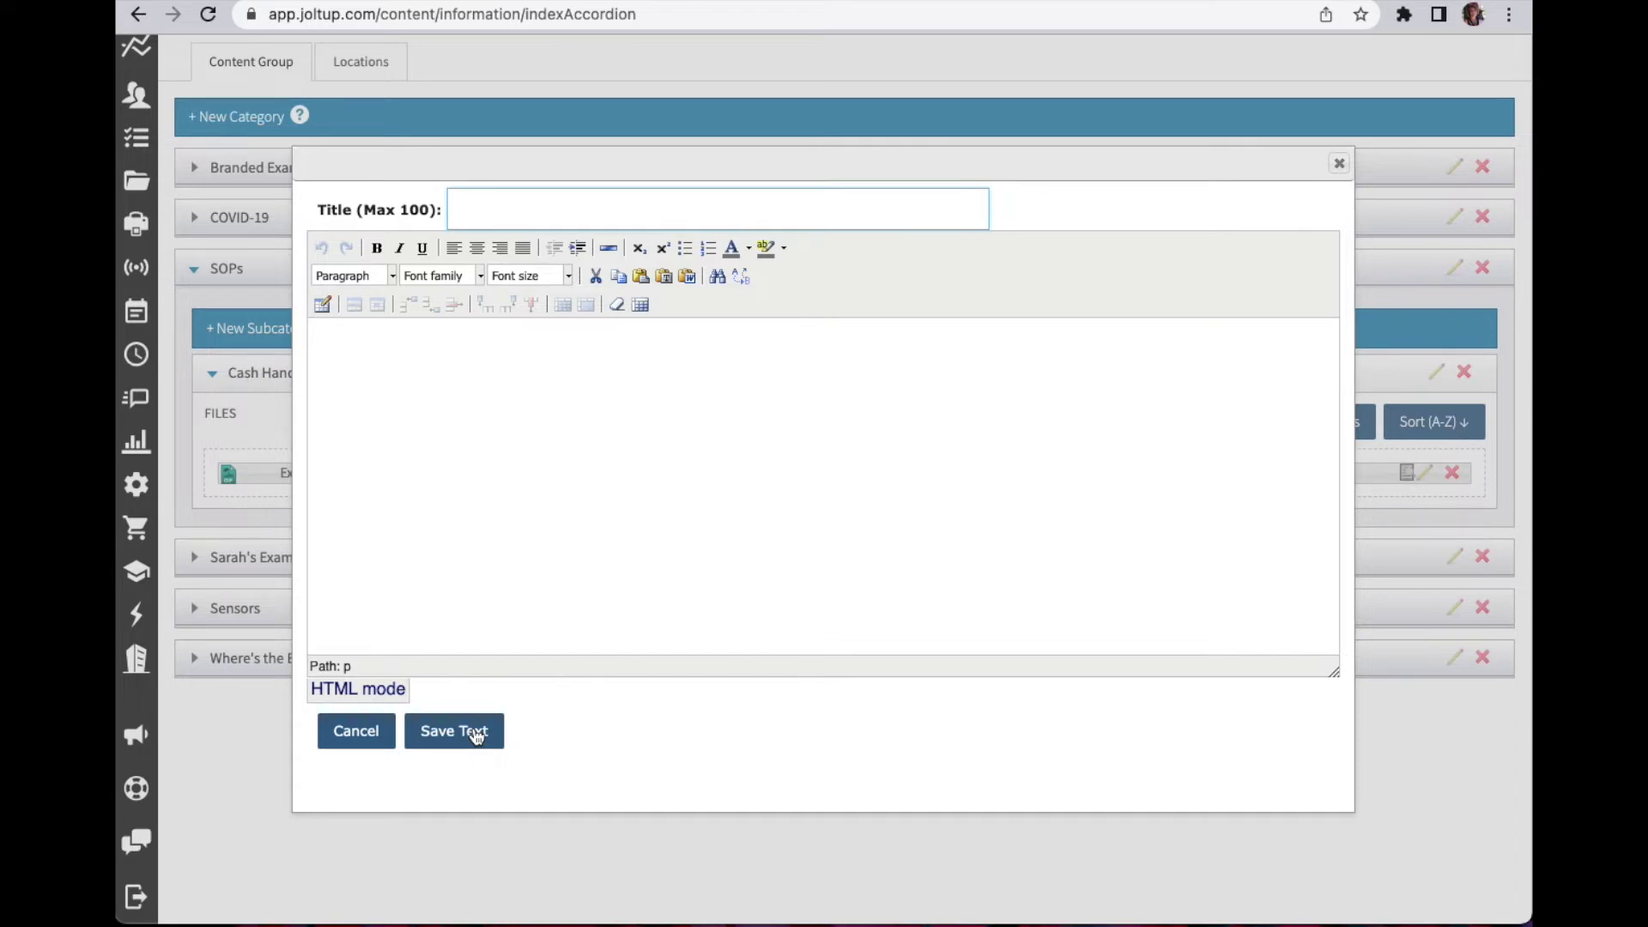
{"action": "key", "text": "super+Tab"}
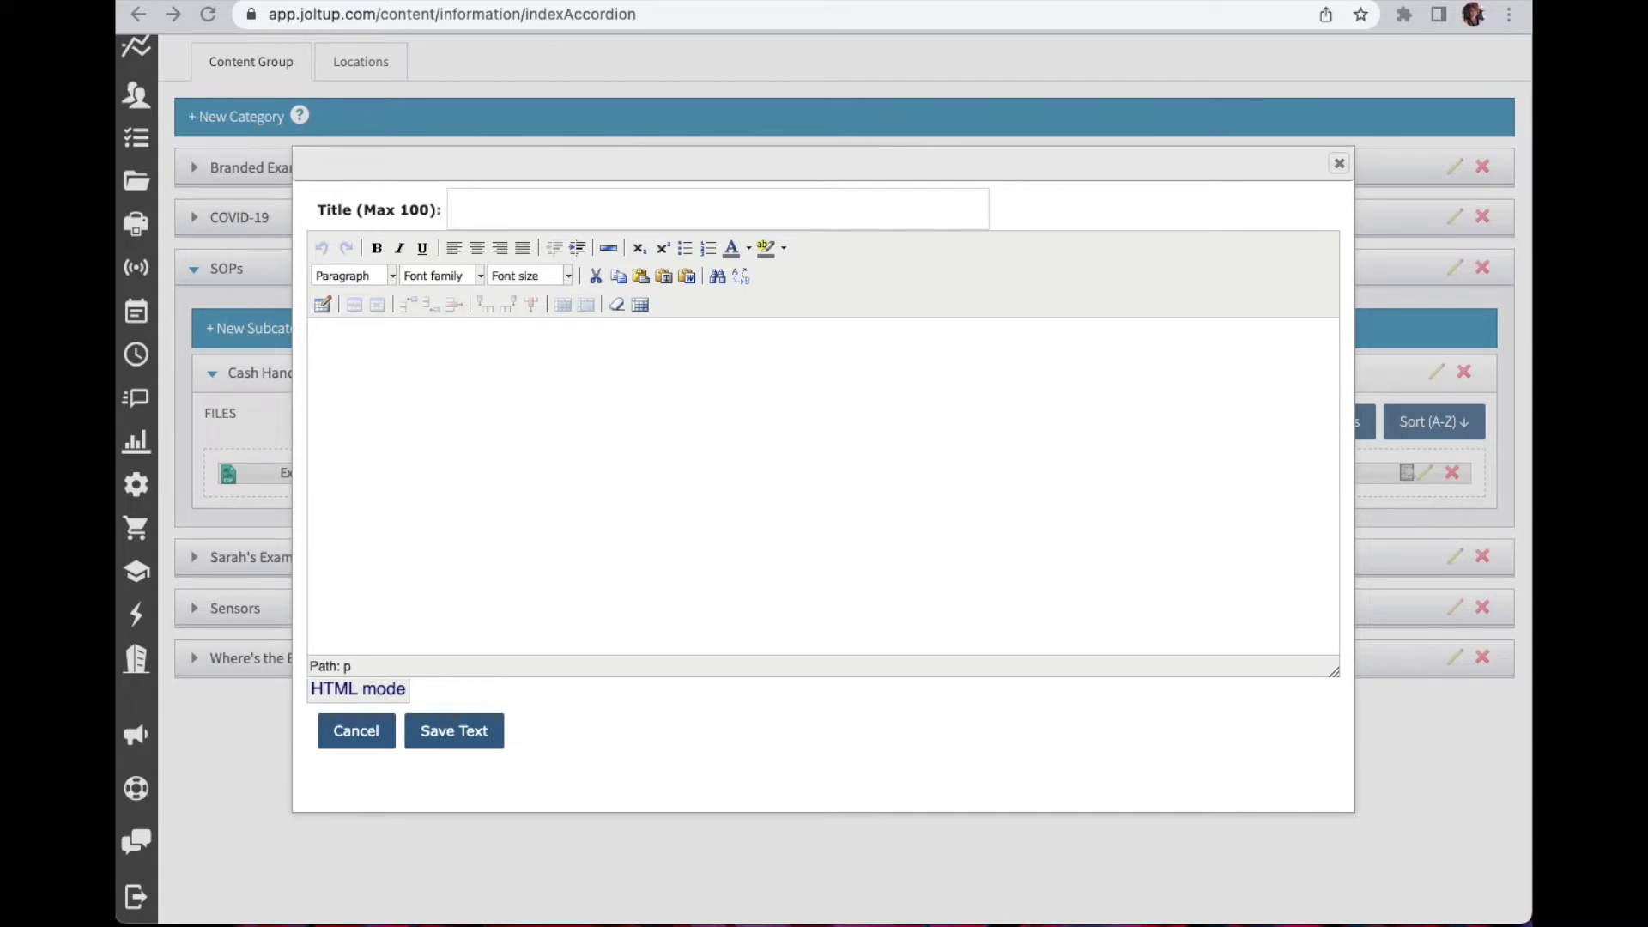
{"action": "left_click", "coordinate": [602, 203]}
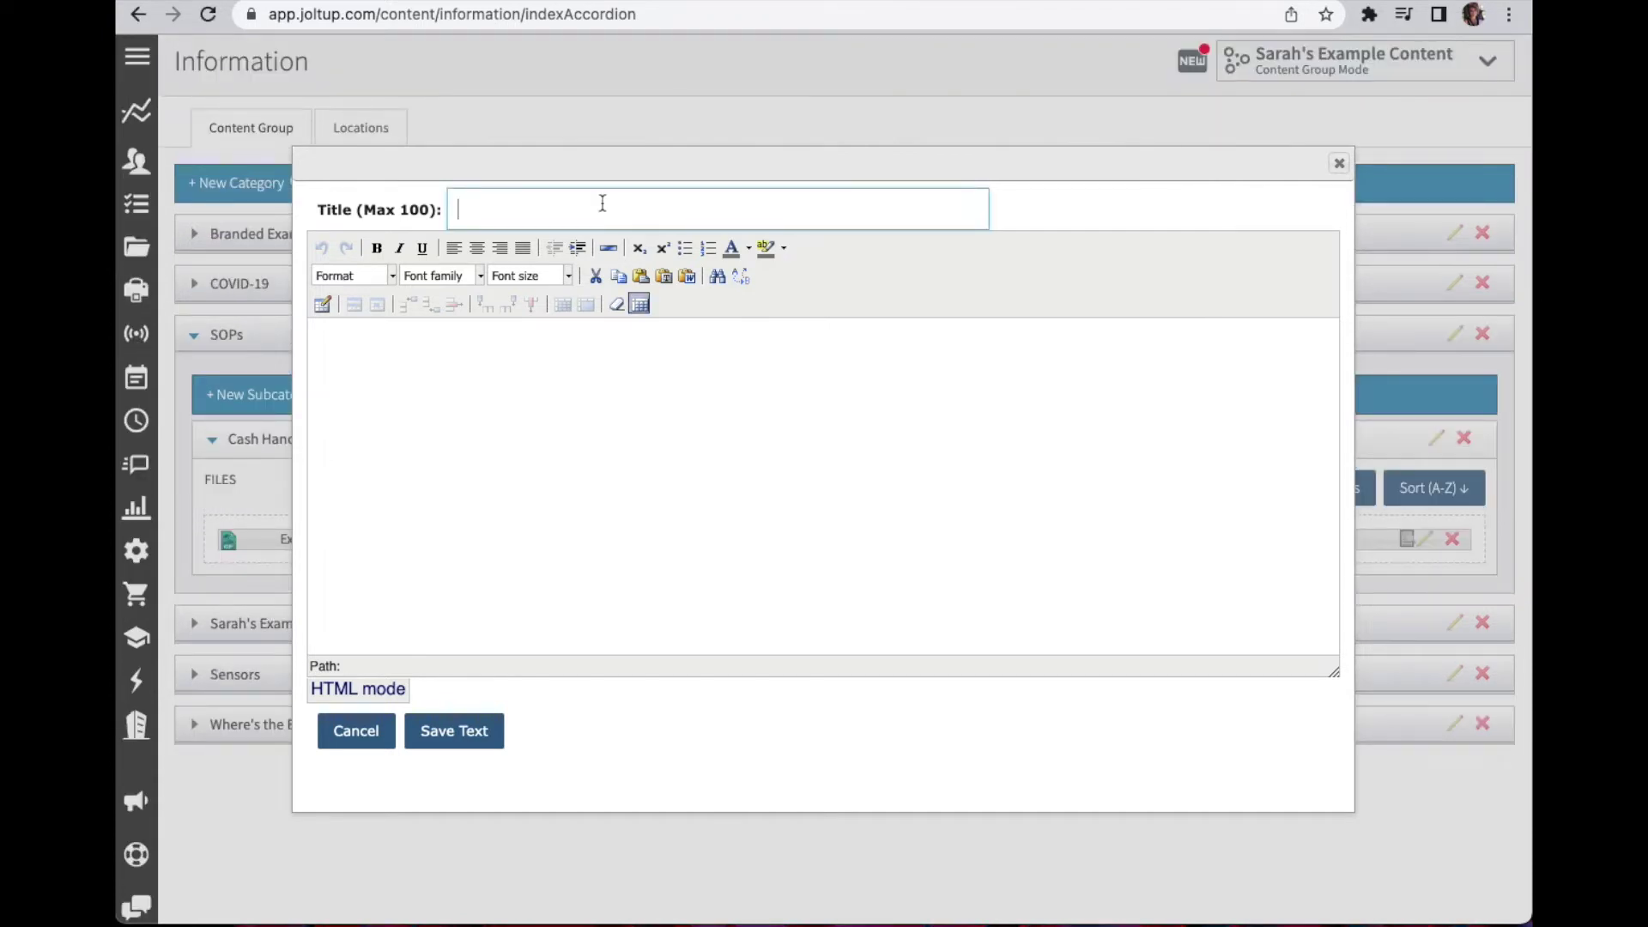
{"action": "type", "text": "Clean your deep fryer"}
- Copy the title text into the file body
{"action": "key", "text": "ctrl+a"}
{"action": "key", "text": "ctrl+c"}
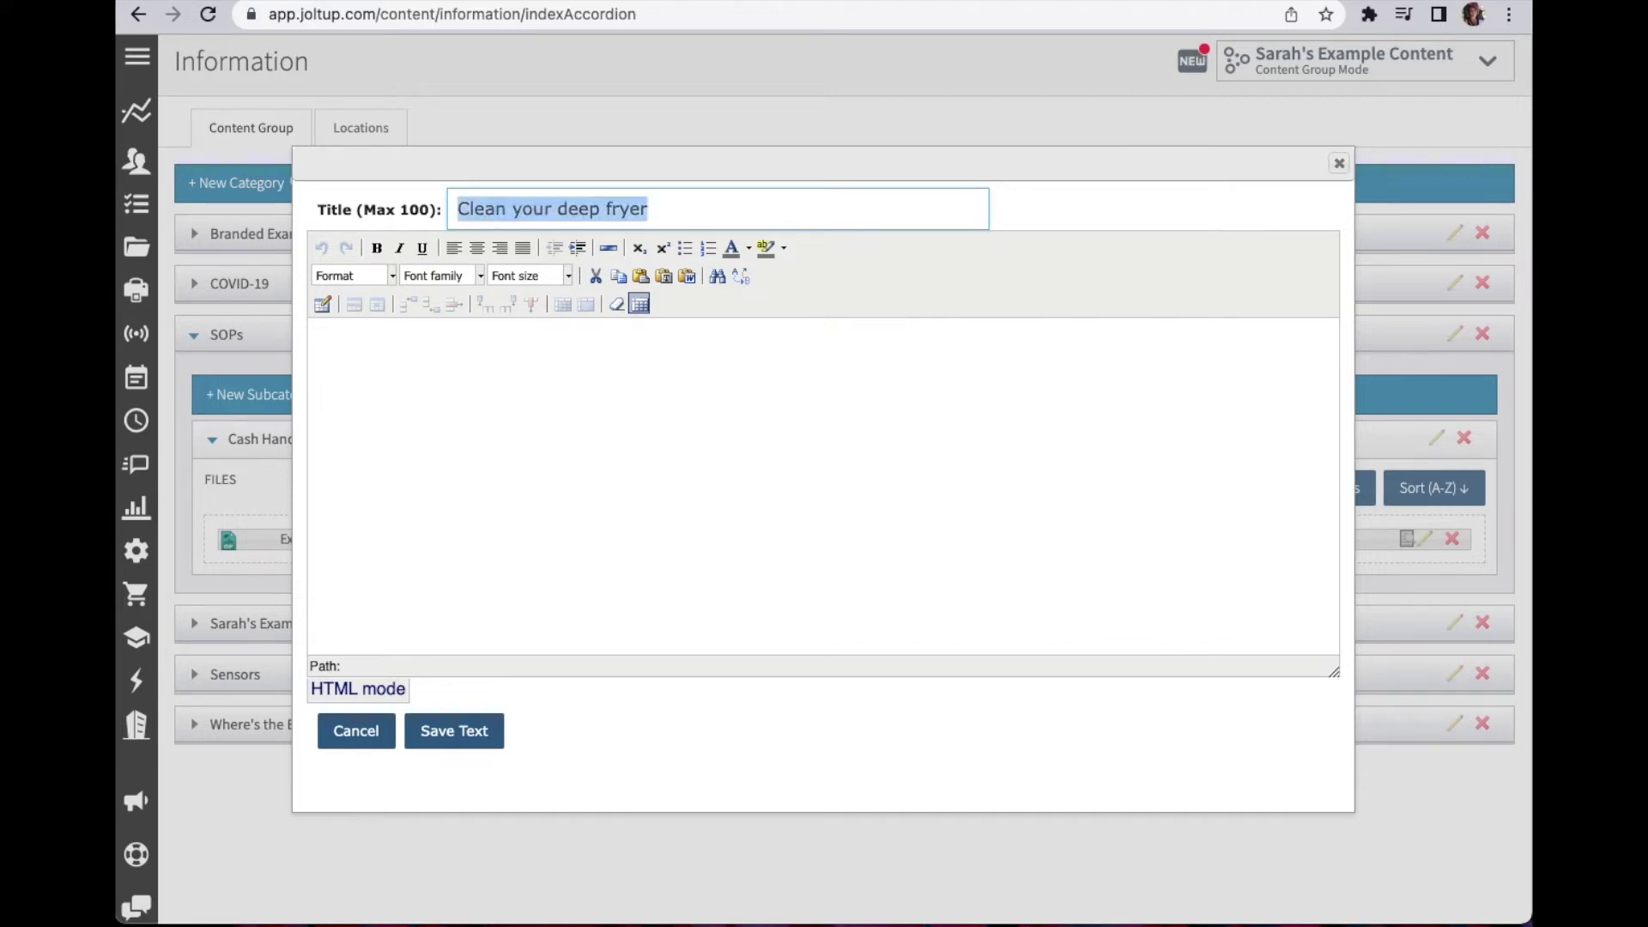
{"action": "left_click", "coordinate": [592, 357]}
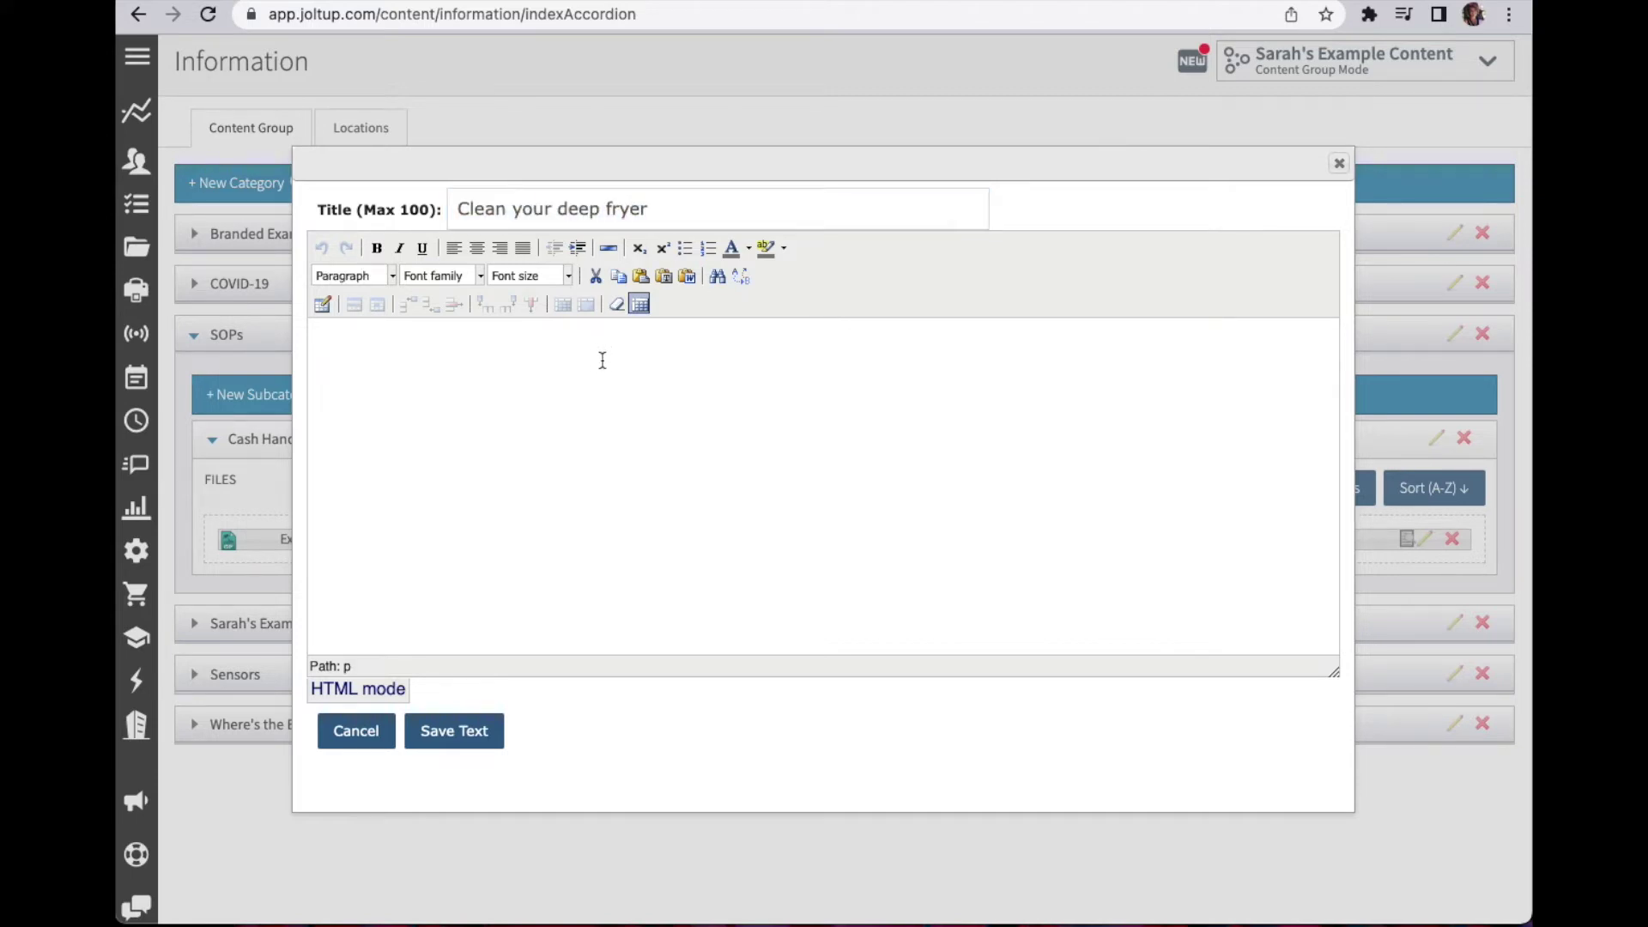
{"action": "key", "text": "ctrl+v"}
- Hyperlink the body text to the YouTube video and save the file
{"action": "key", "text": "ctrl+a"}
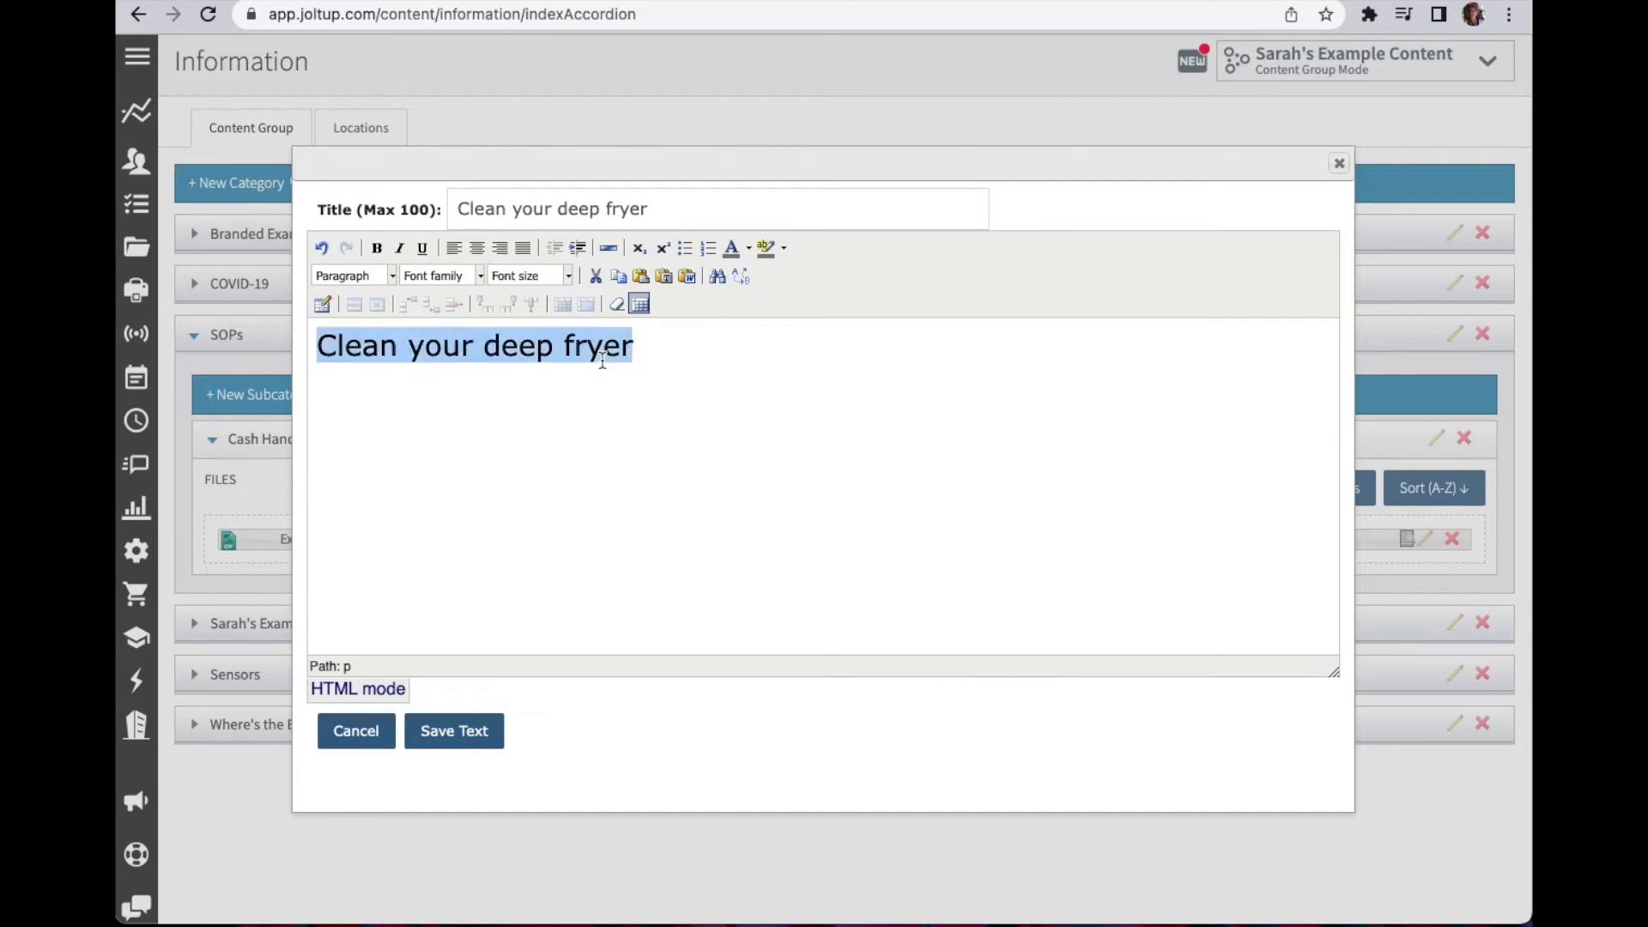
{"action": "right_click", "coordinate": [450, 343]}
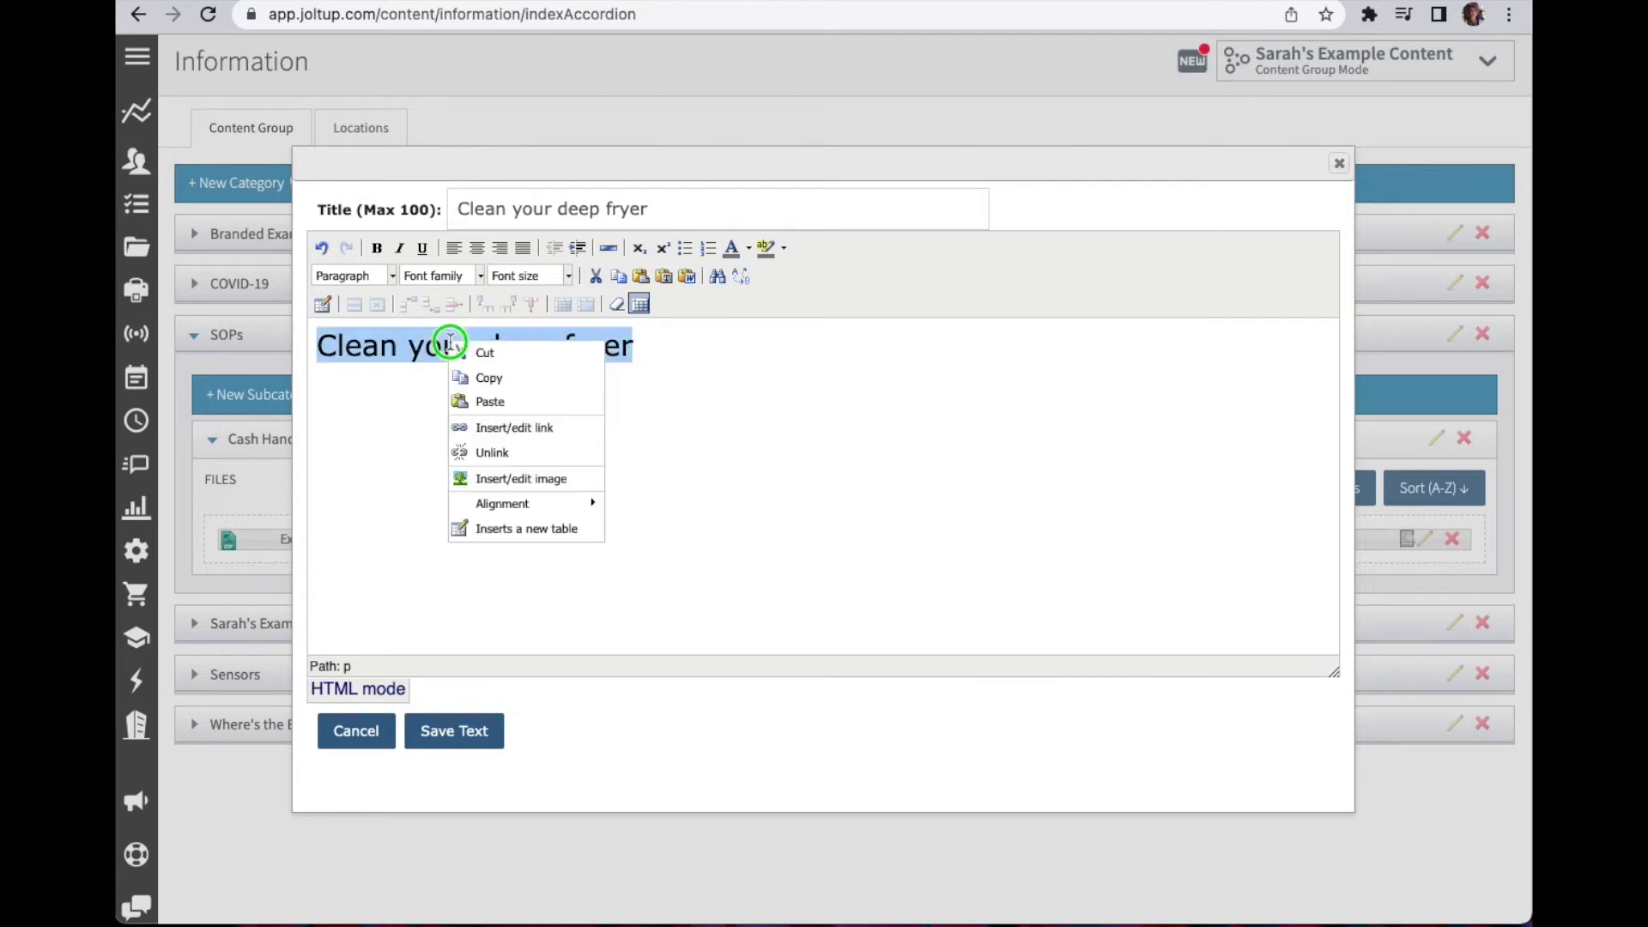
{"action": "left_click", "coordinate": [564, 431]}
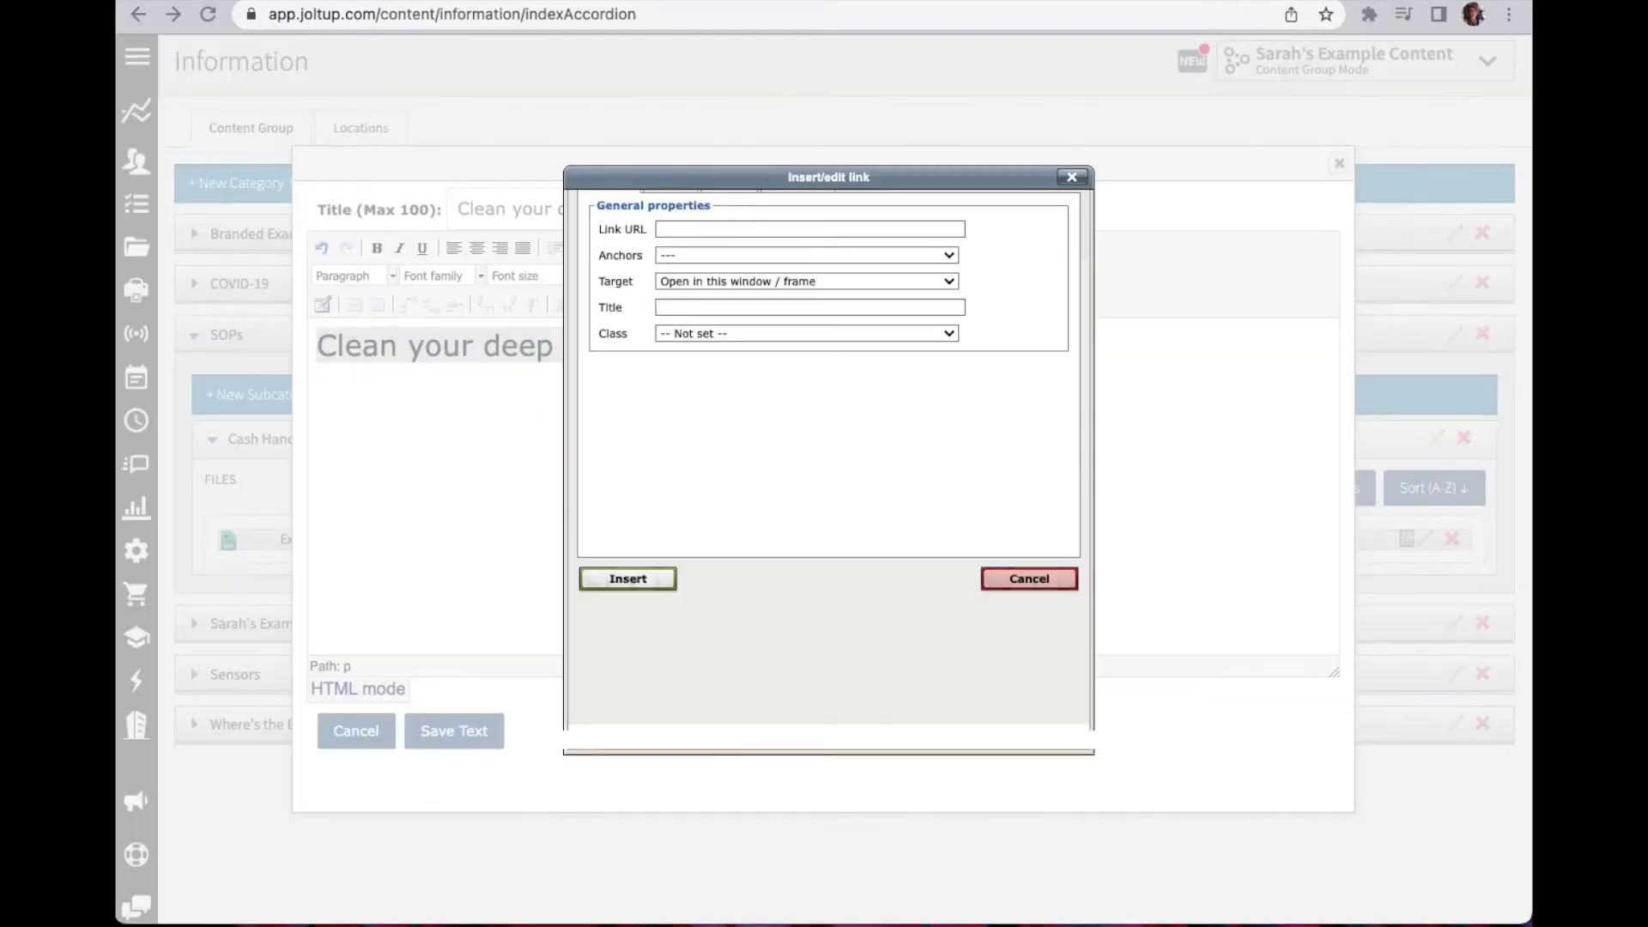
{"action": "left_click", "coordinate": [687, 229]}
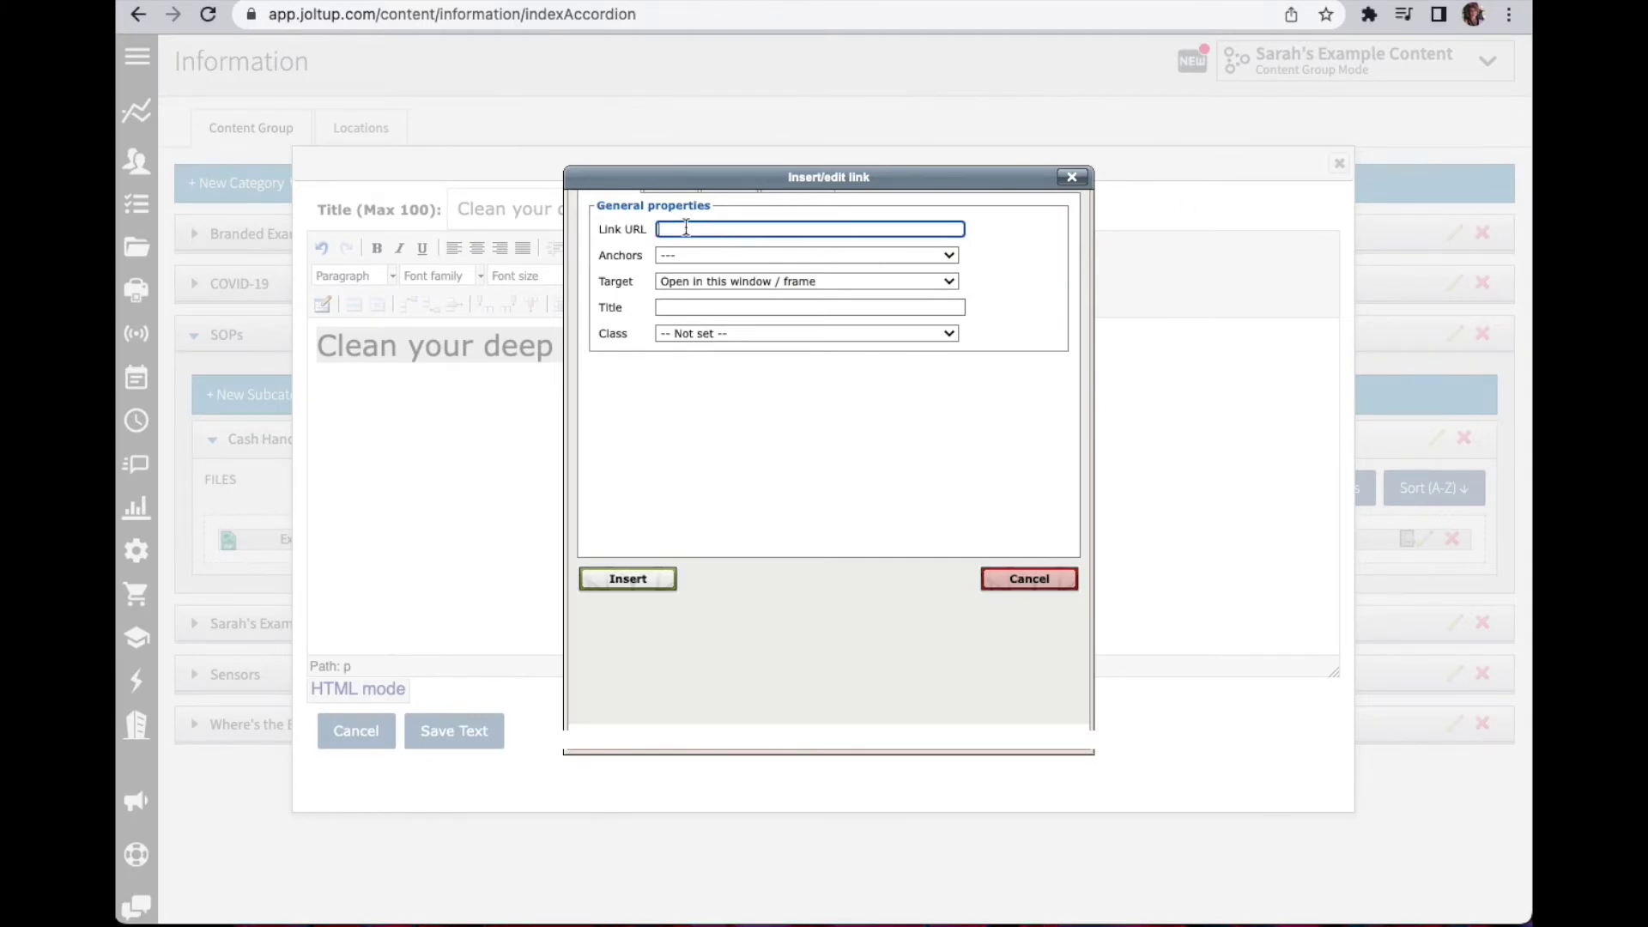
{"action": "type", "text": "https://www.youtube.com/watch?v=oFR5CN_kuI0"}
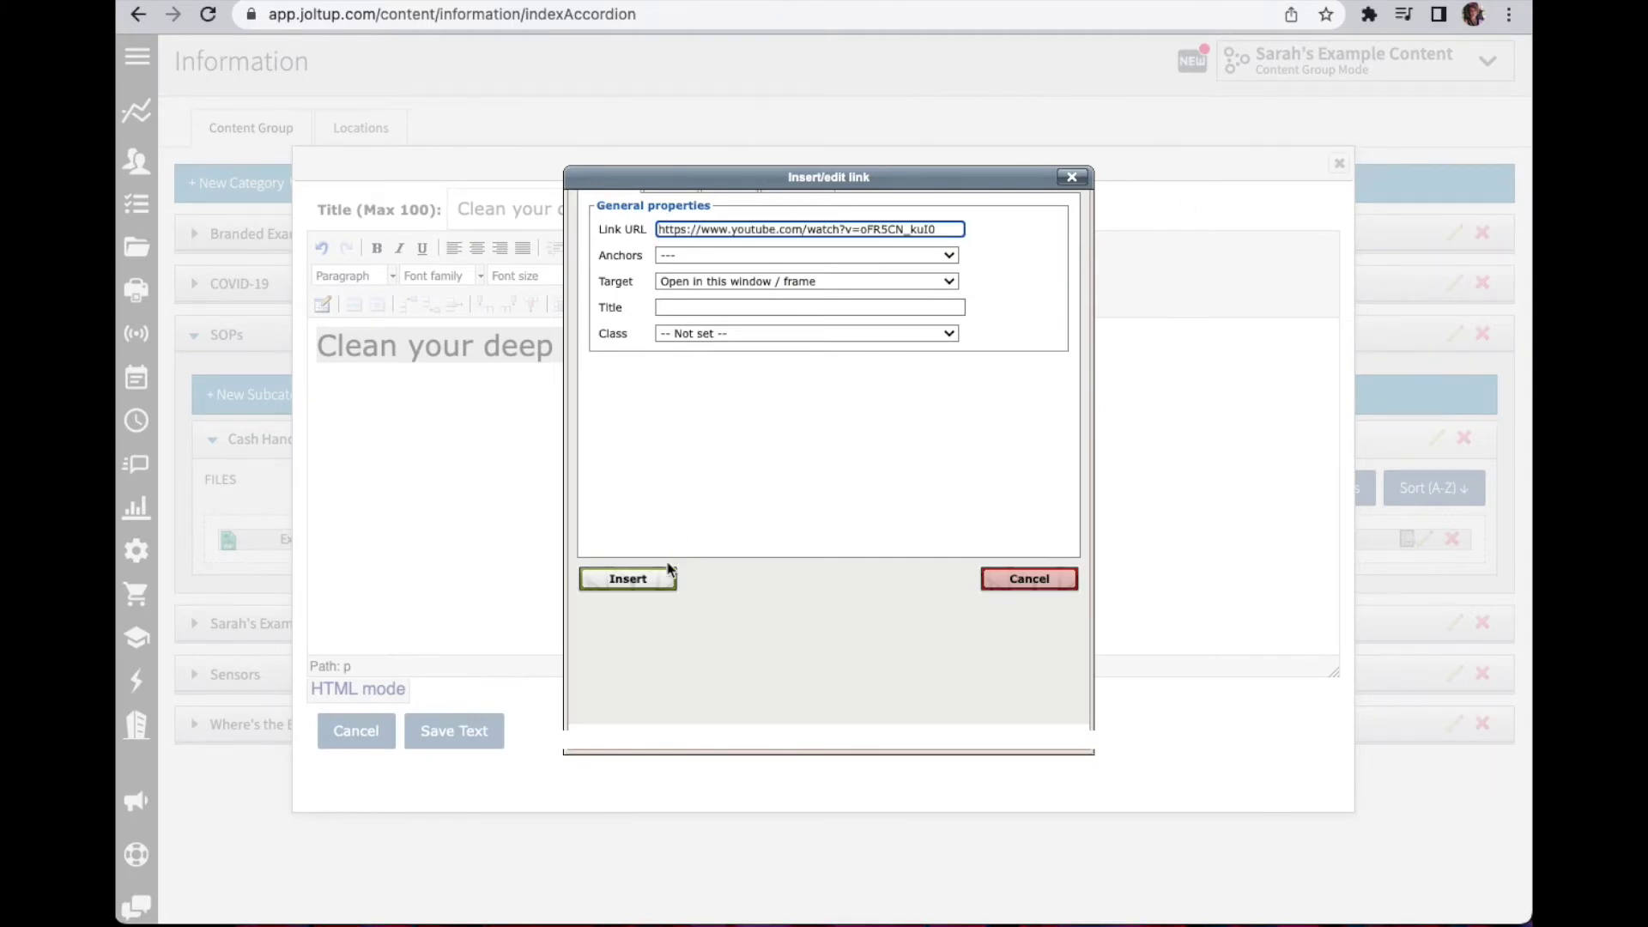
{"action": "left_click", "coordinate": [648, 581]}
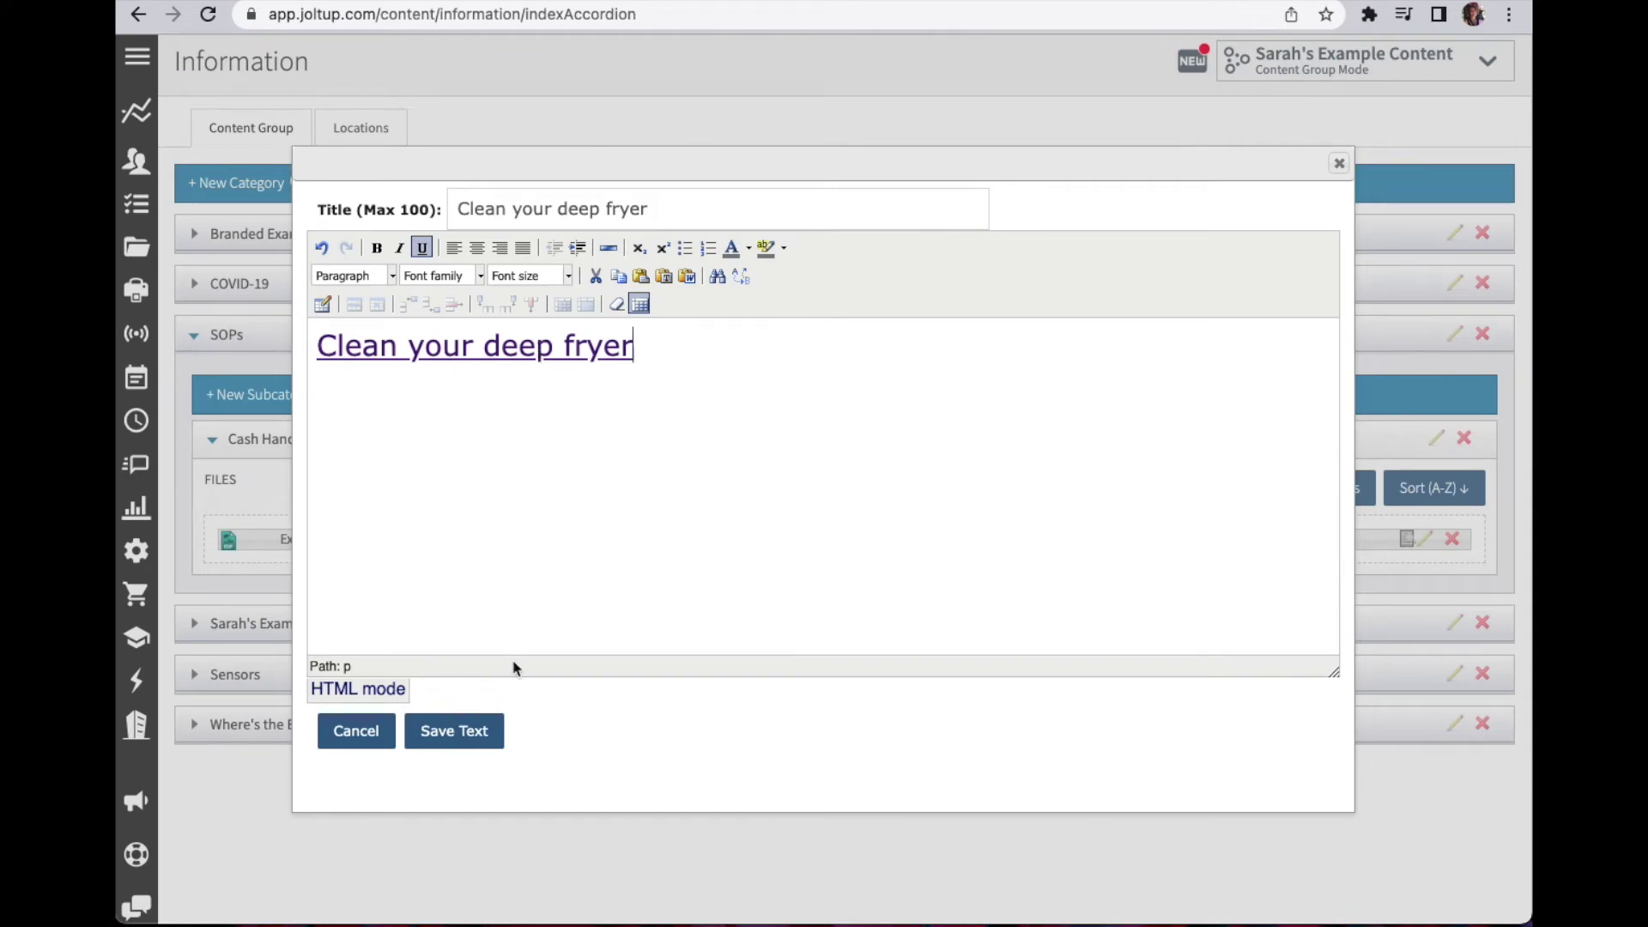
{"action": "left_click", "coordinate": [476, 736]}
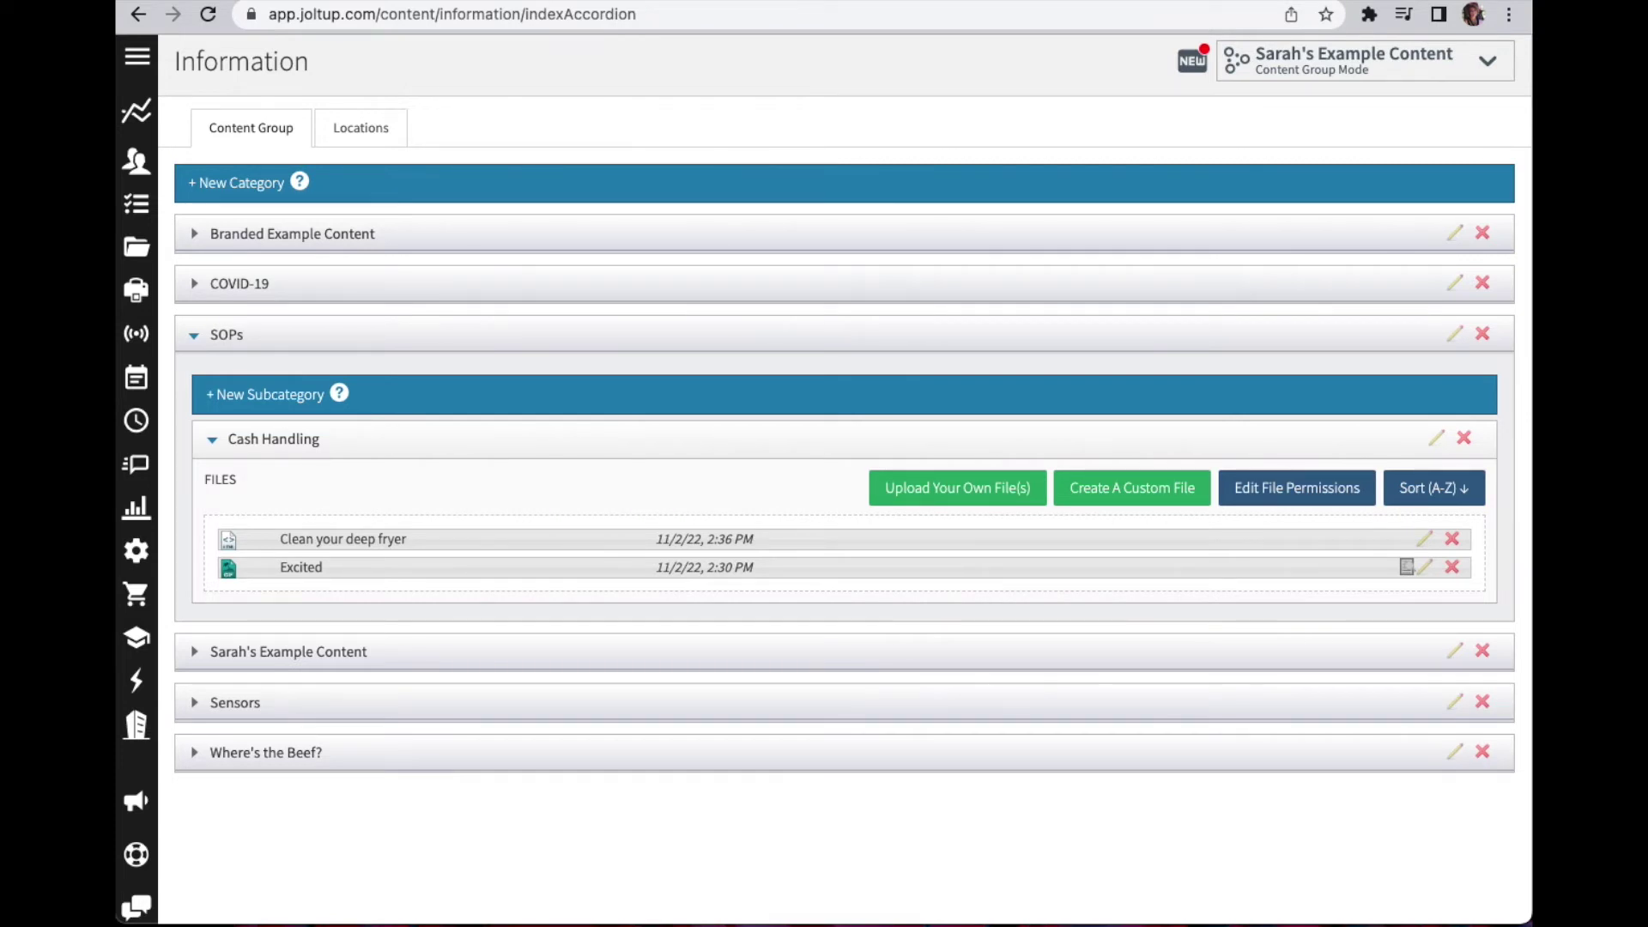
- Collapse SOPs and switch to editing a single location's content
{"action": "left_click", "coordinate": [433, 335]}
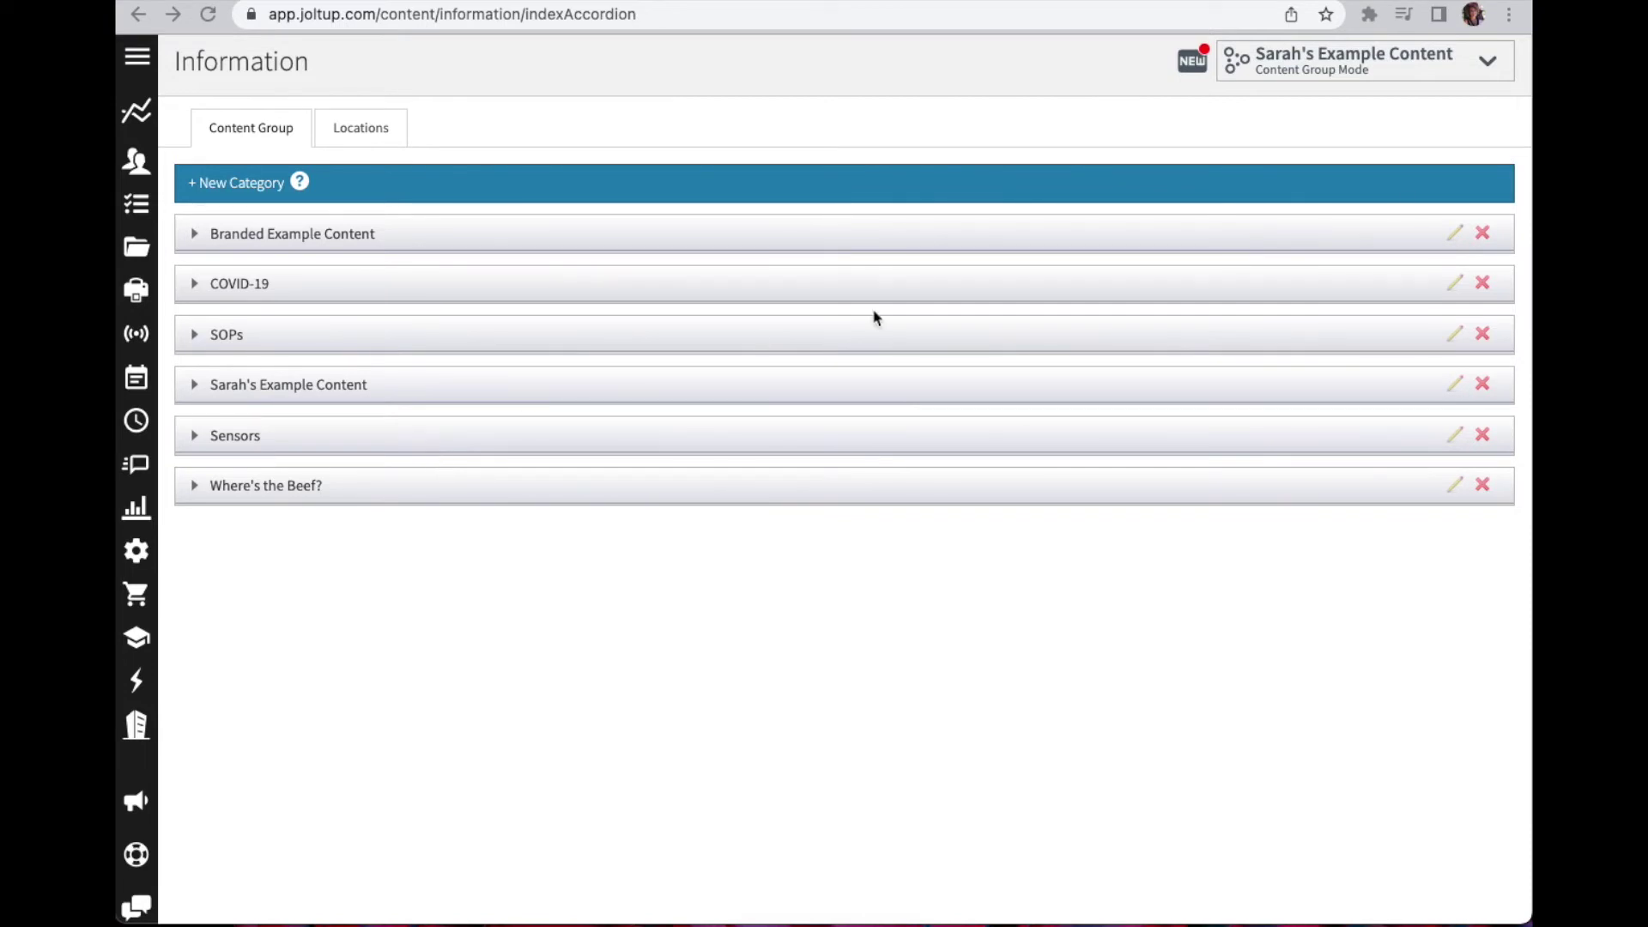
{"action": "left_click", "coordinate": [1326, 64]}
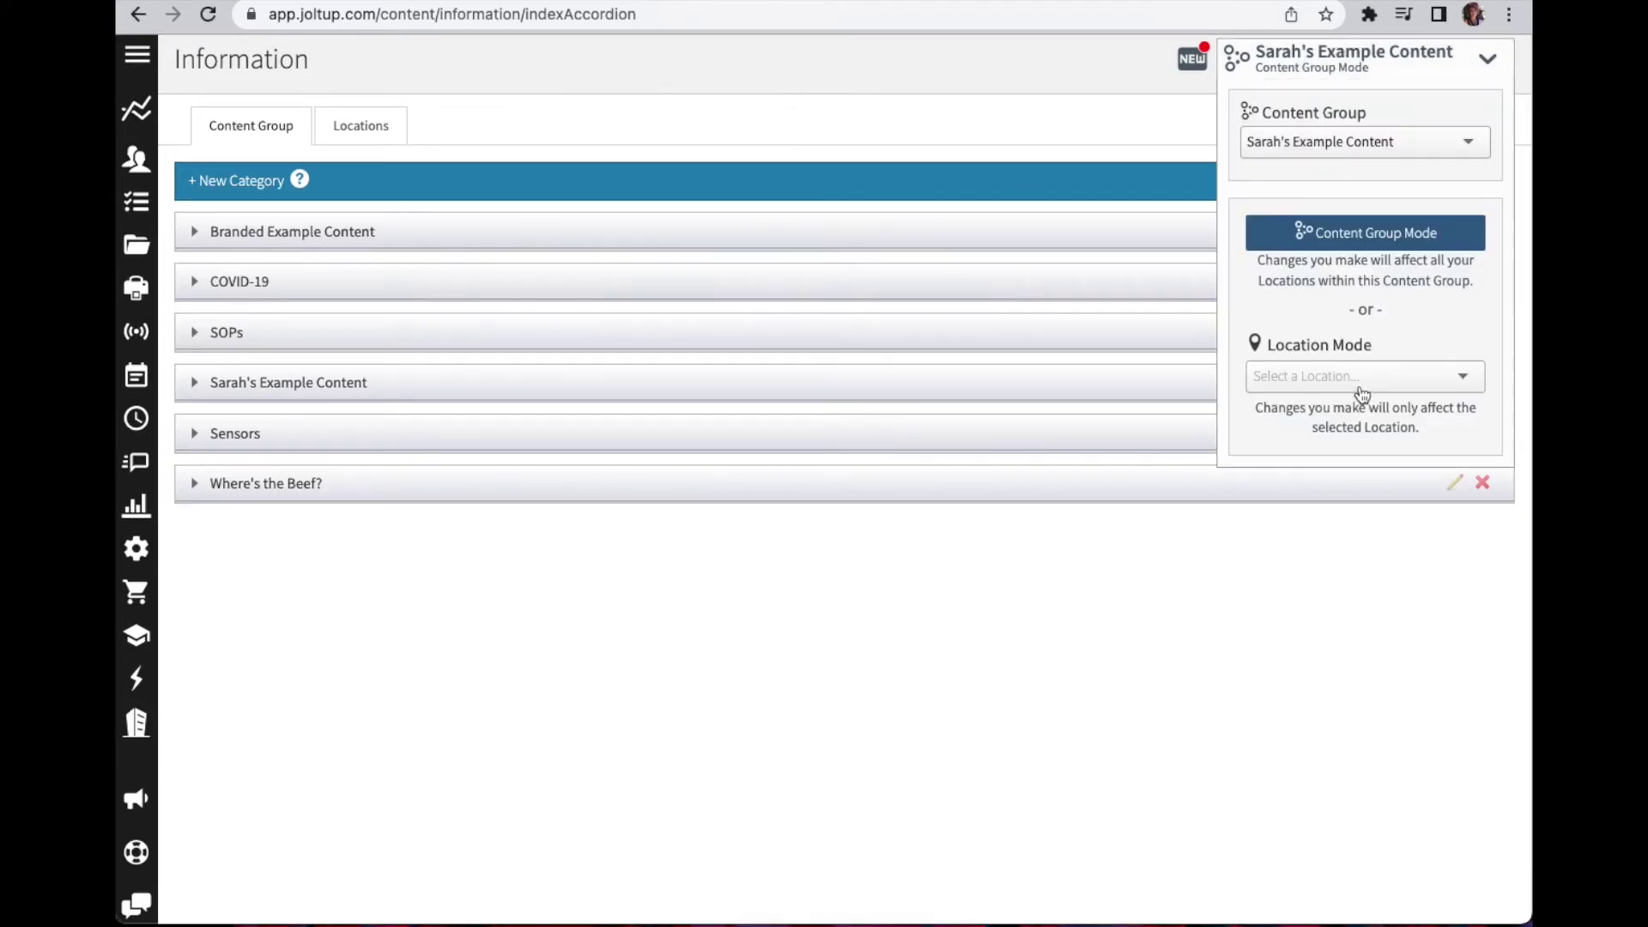
{"action": "left_click", "coordinate": [1360, 394]}
{"action": "left_click", "coordinate": [1360, 453]}
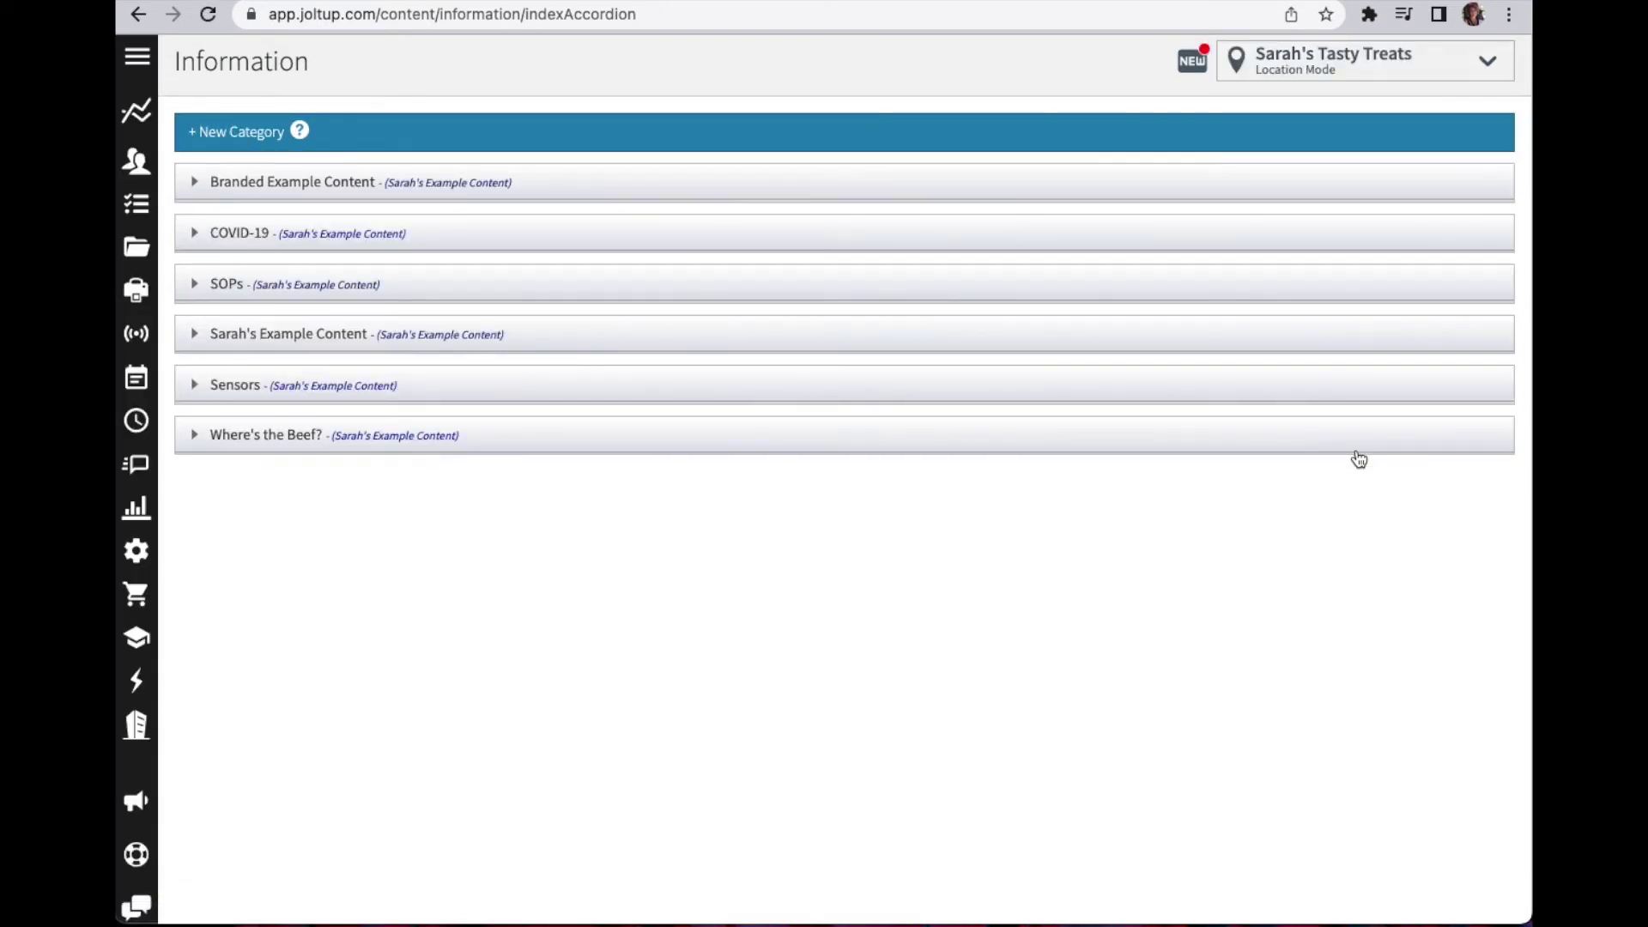
- Create a new category named Example
{"action": "left_click", "coordinate": [392, 140]}
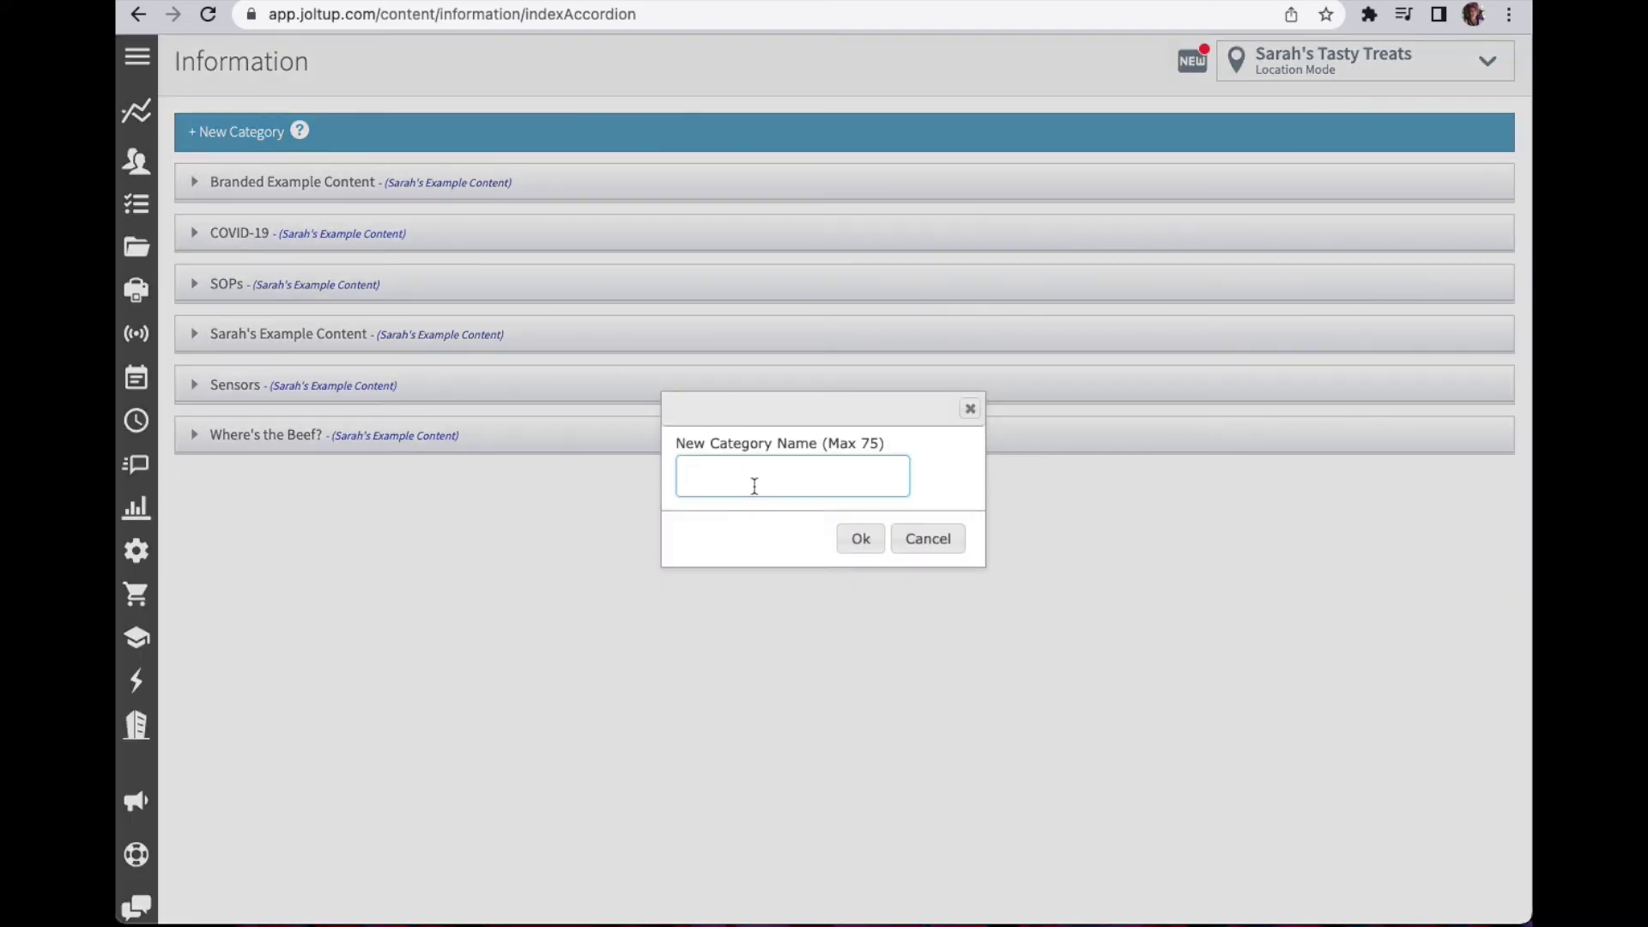
{"action": "type", "text": "Example"}
{"action": "left_click", "coordinate": [868, 549]}
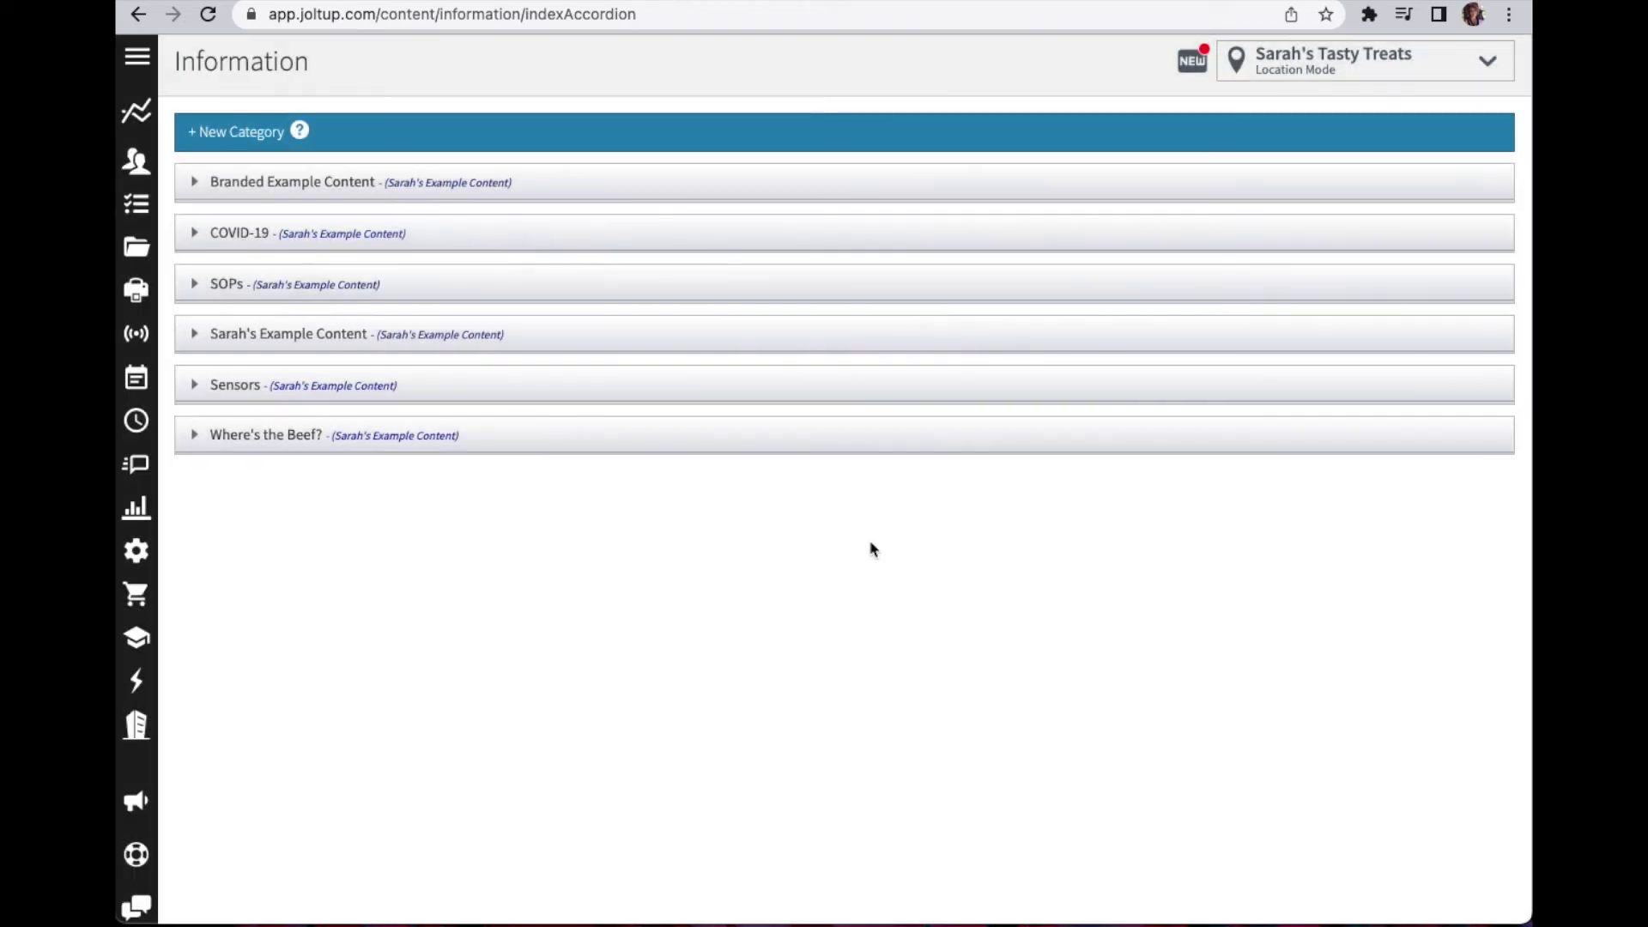
- Add an Example subcategory under Example and upload the giphy file into it
{"action": "left_click", "coordinate": [308, 187]}
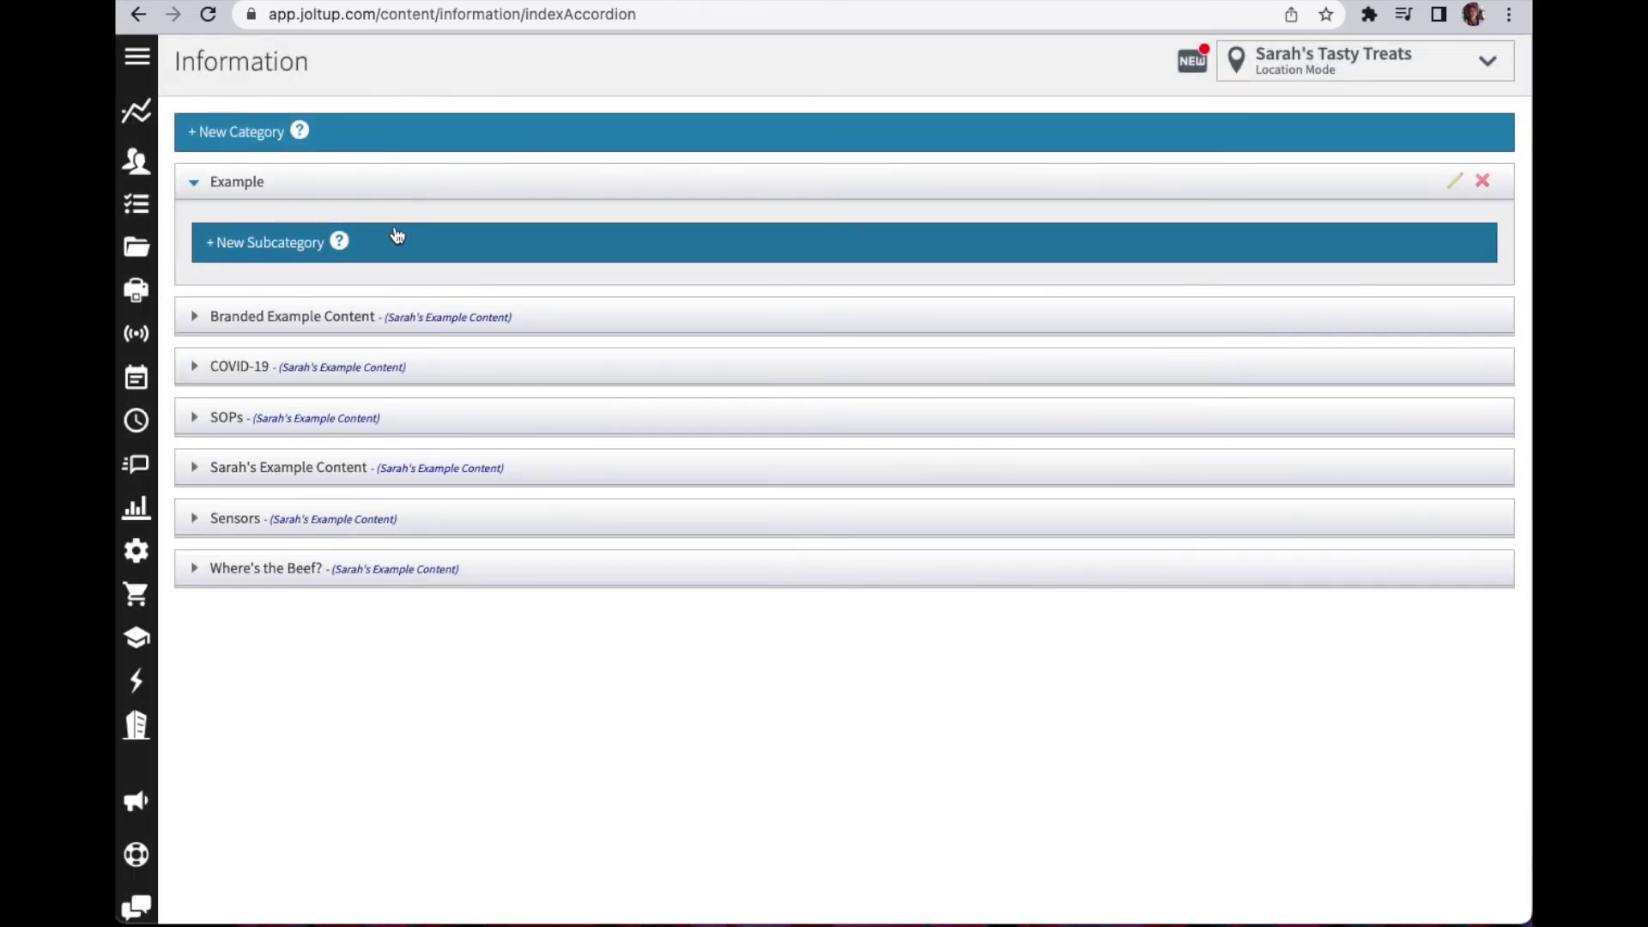
{"action": "left_click", "coordinate": [464, 243]}
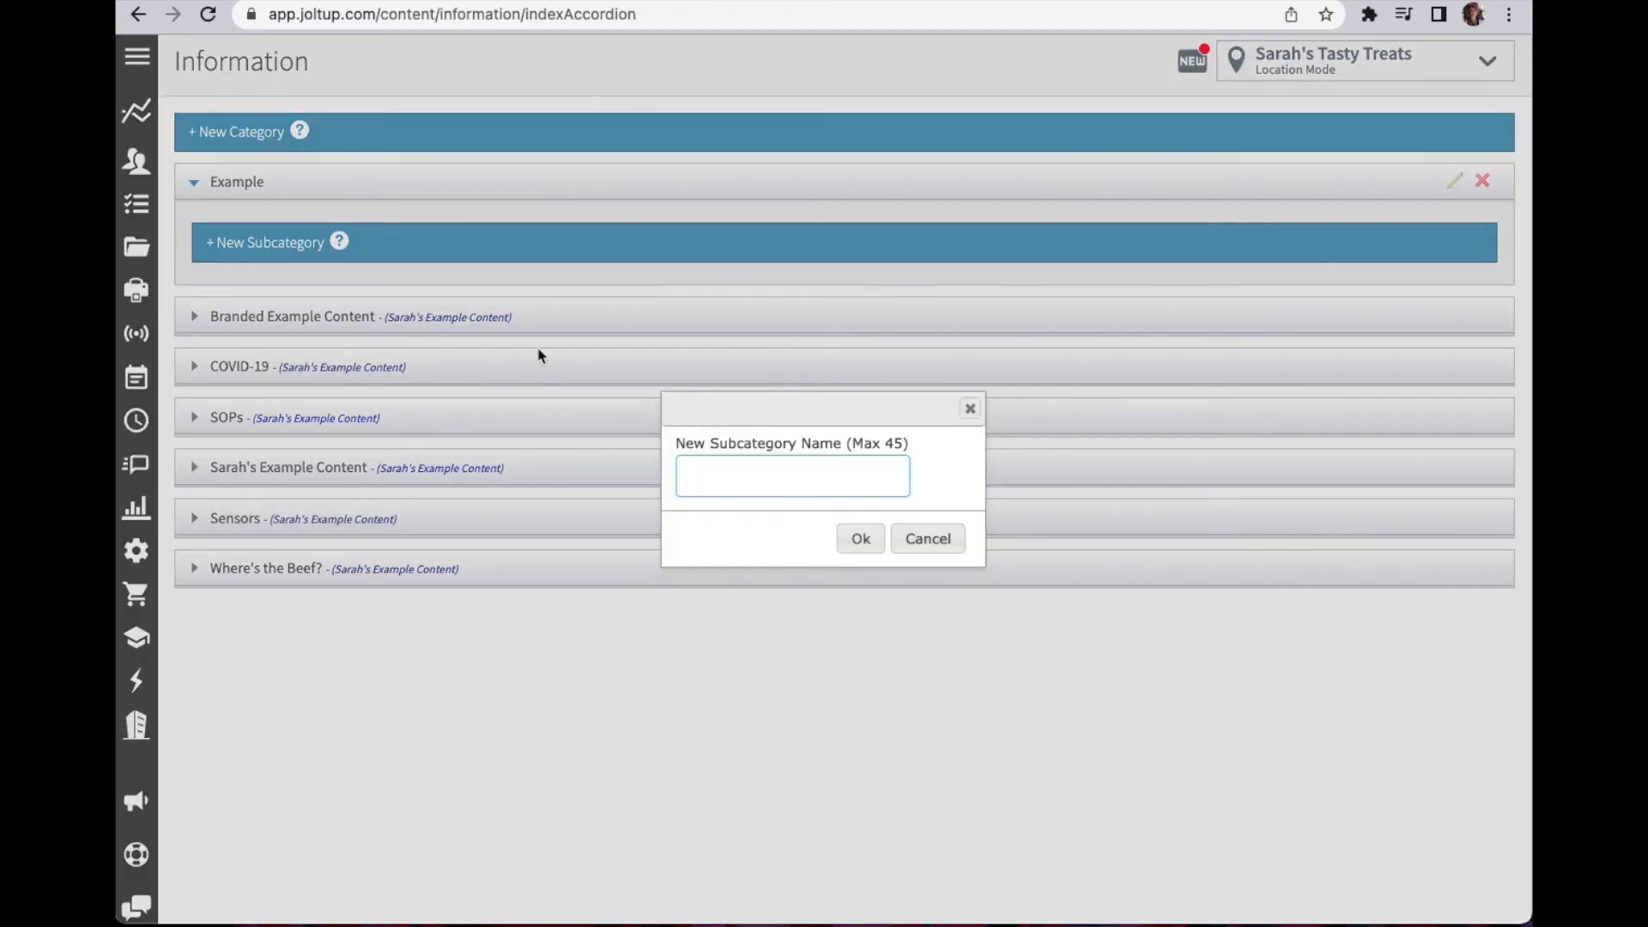
{"action": "type", "text": "Example"}
{"action": "key", "text": "Return"}
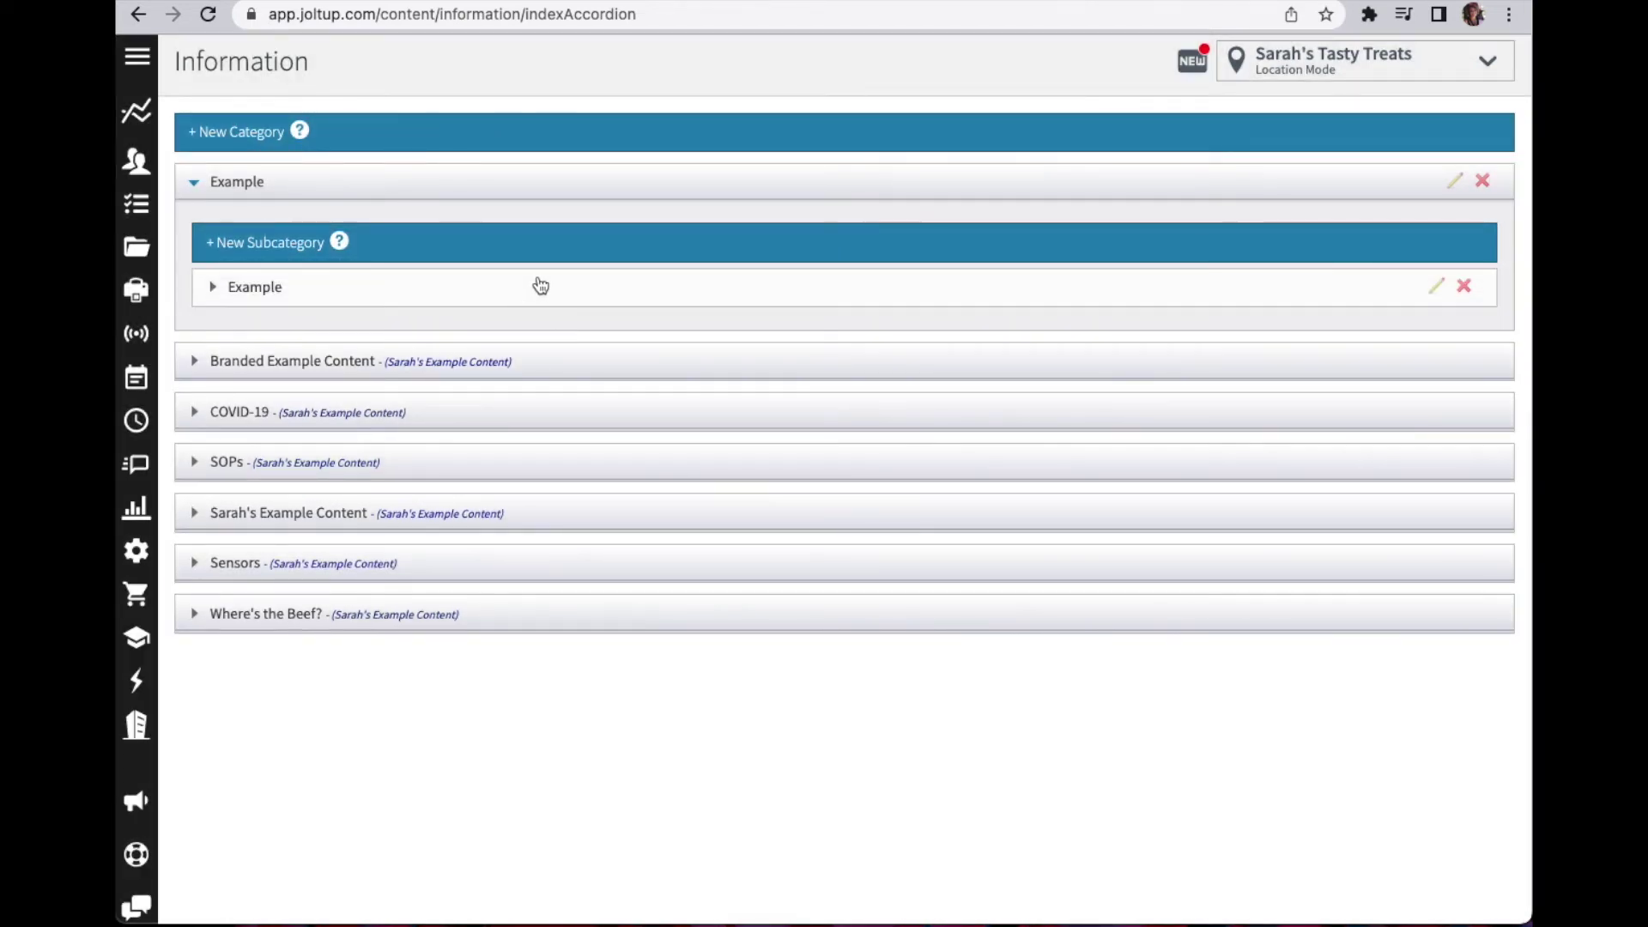
{"action": "left_click", "coordinate": [637, 295]}
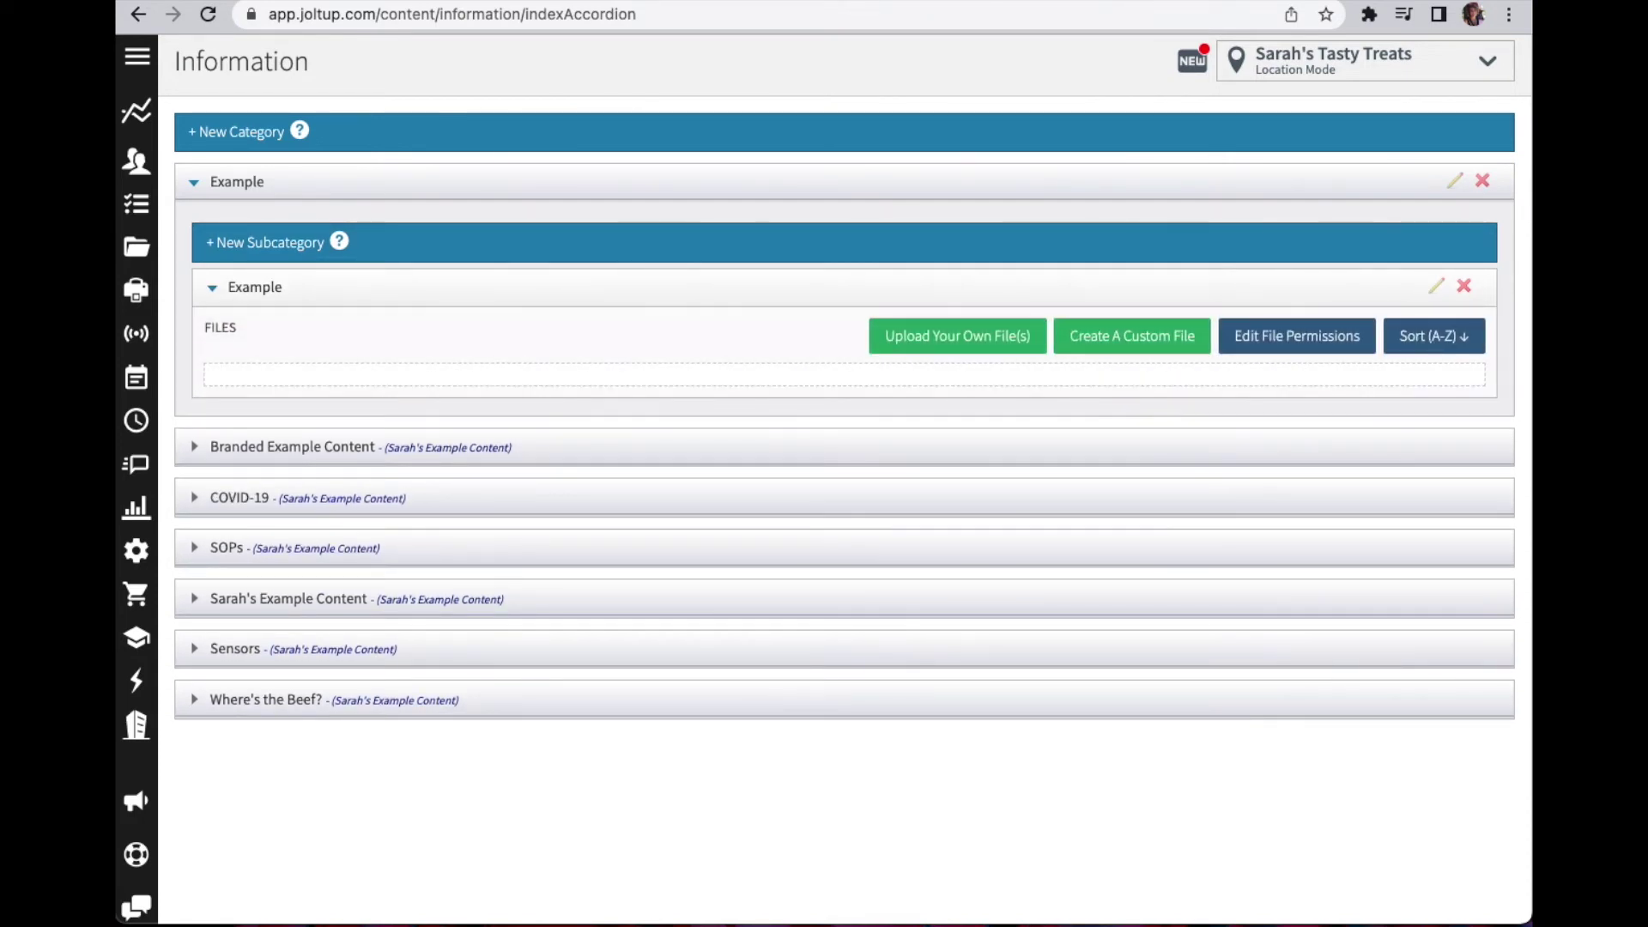
{"action": "left_click_drag", "start_coordinate": [987, 925], "coordinate": [451, 365]}
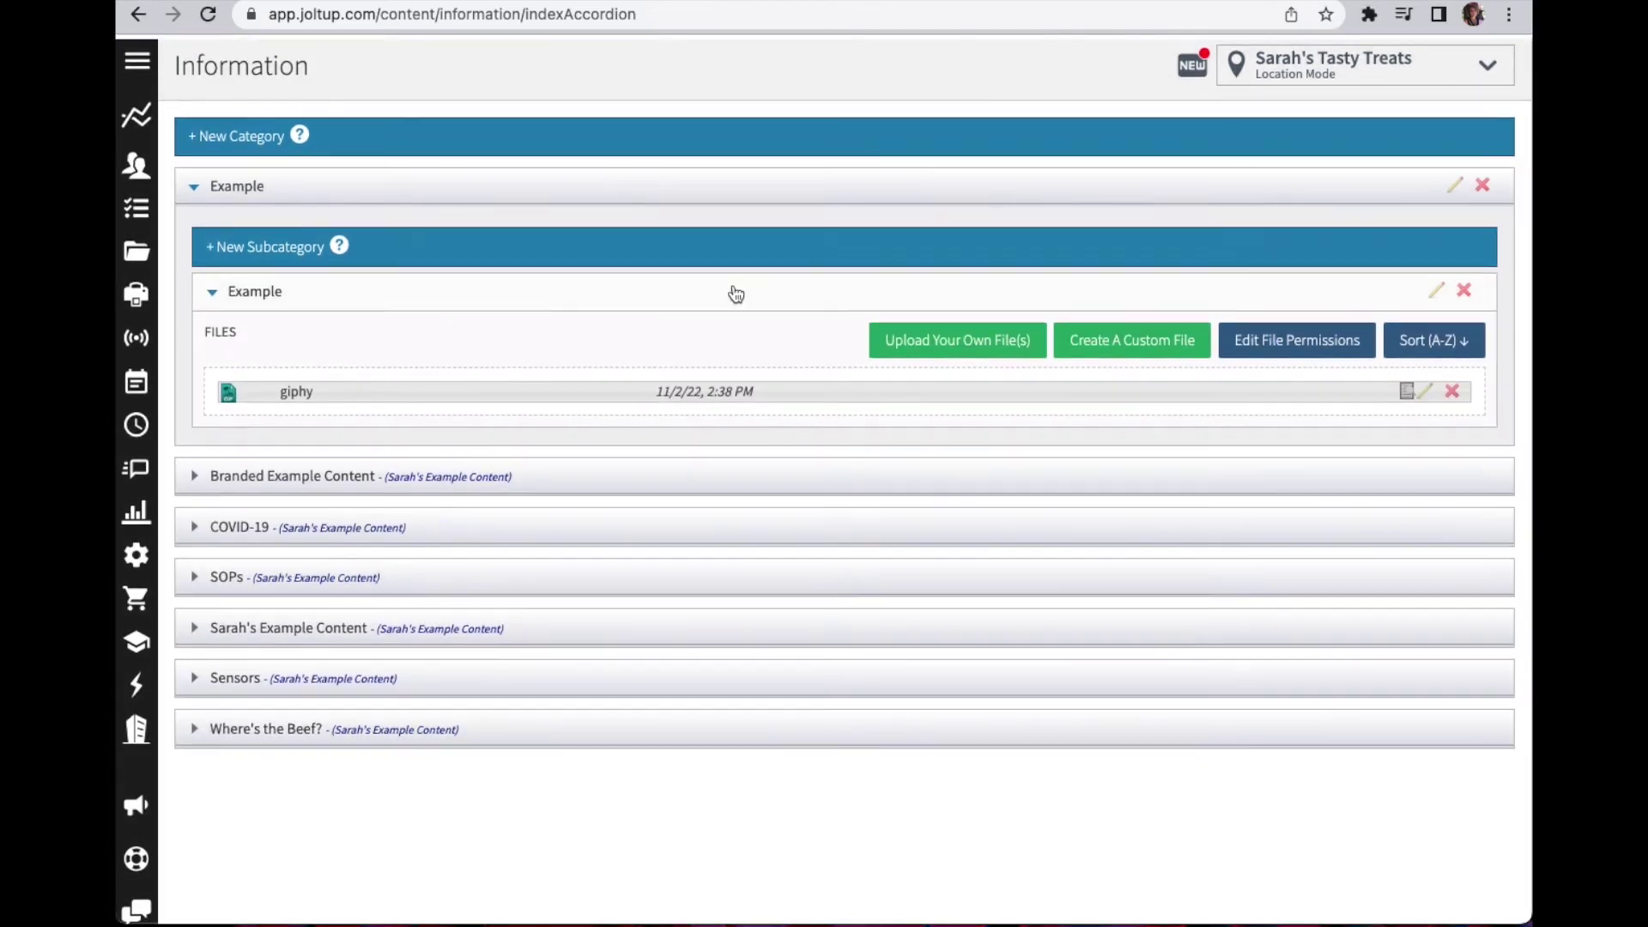
- Switch to Content Group Mode, open the Locations tab's Example subcategory, and preview giphy
{"action": "left_click", "coordinate": [1377, 67]}
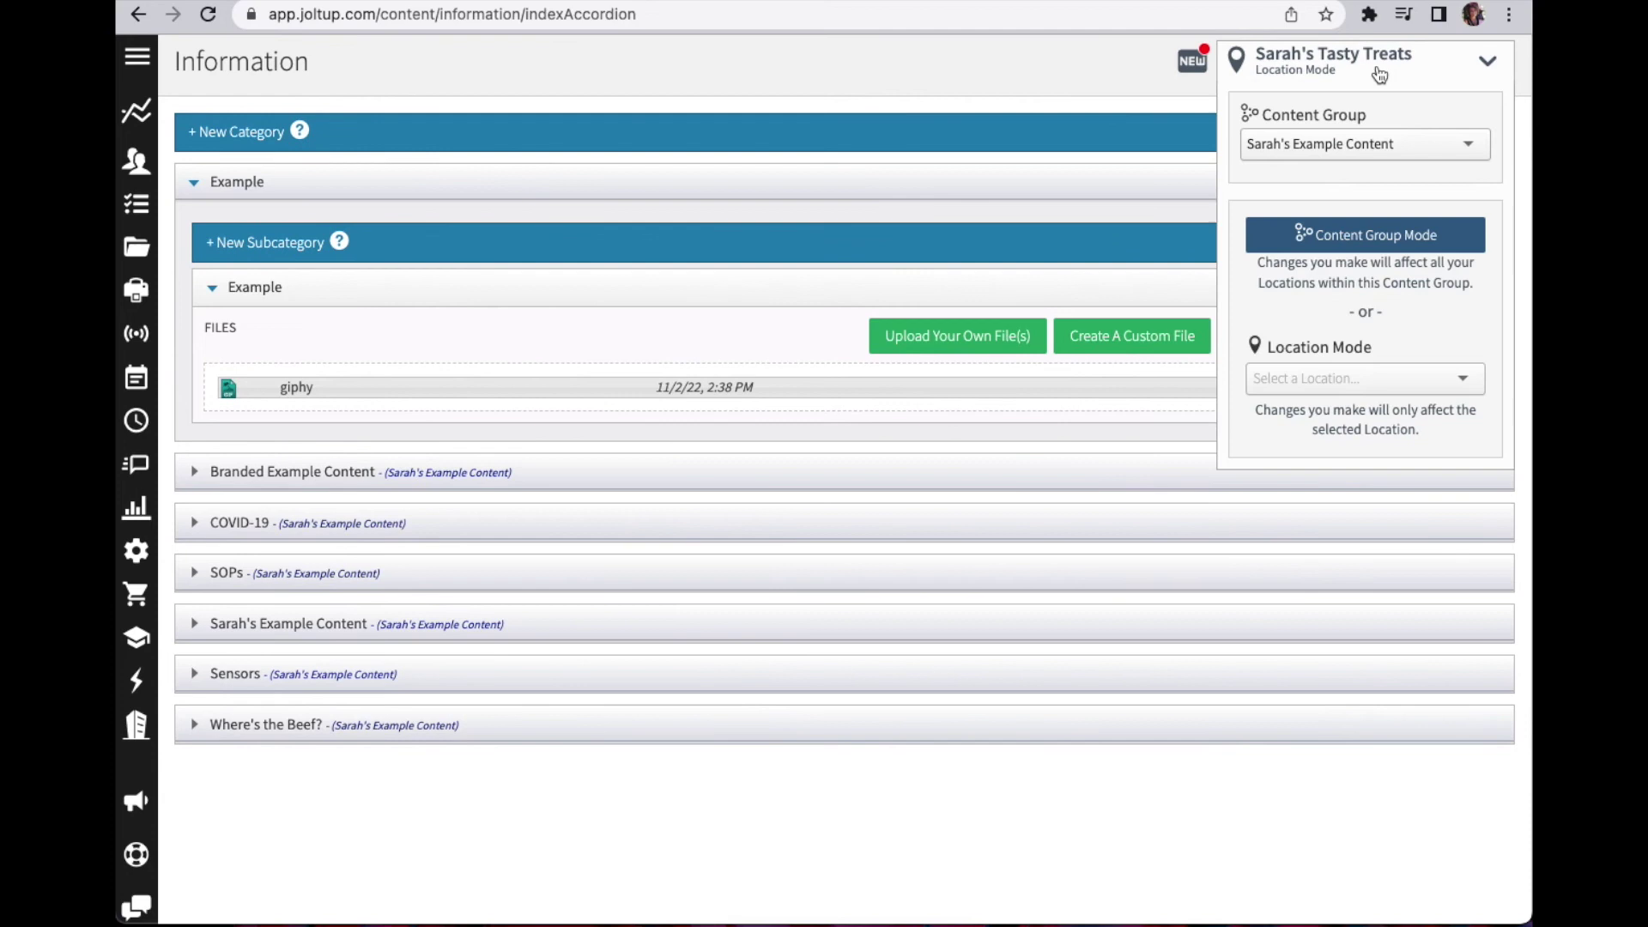
{"action": "left_click", "coordinate": [1387, 243]}
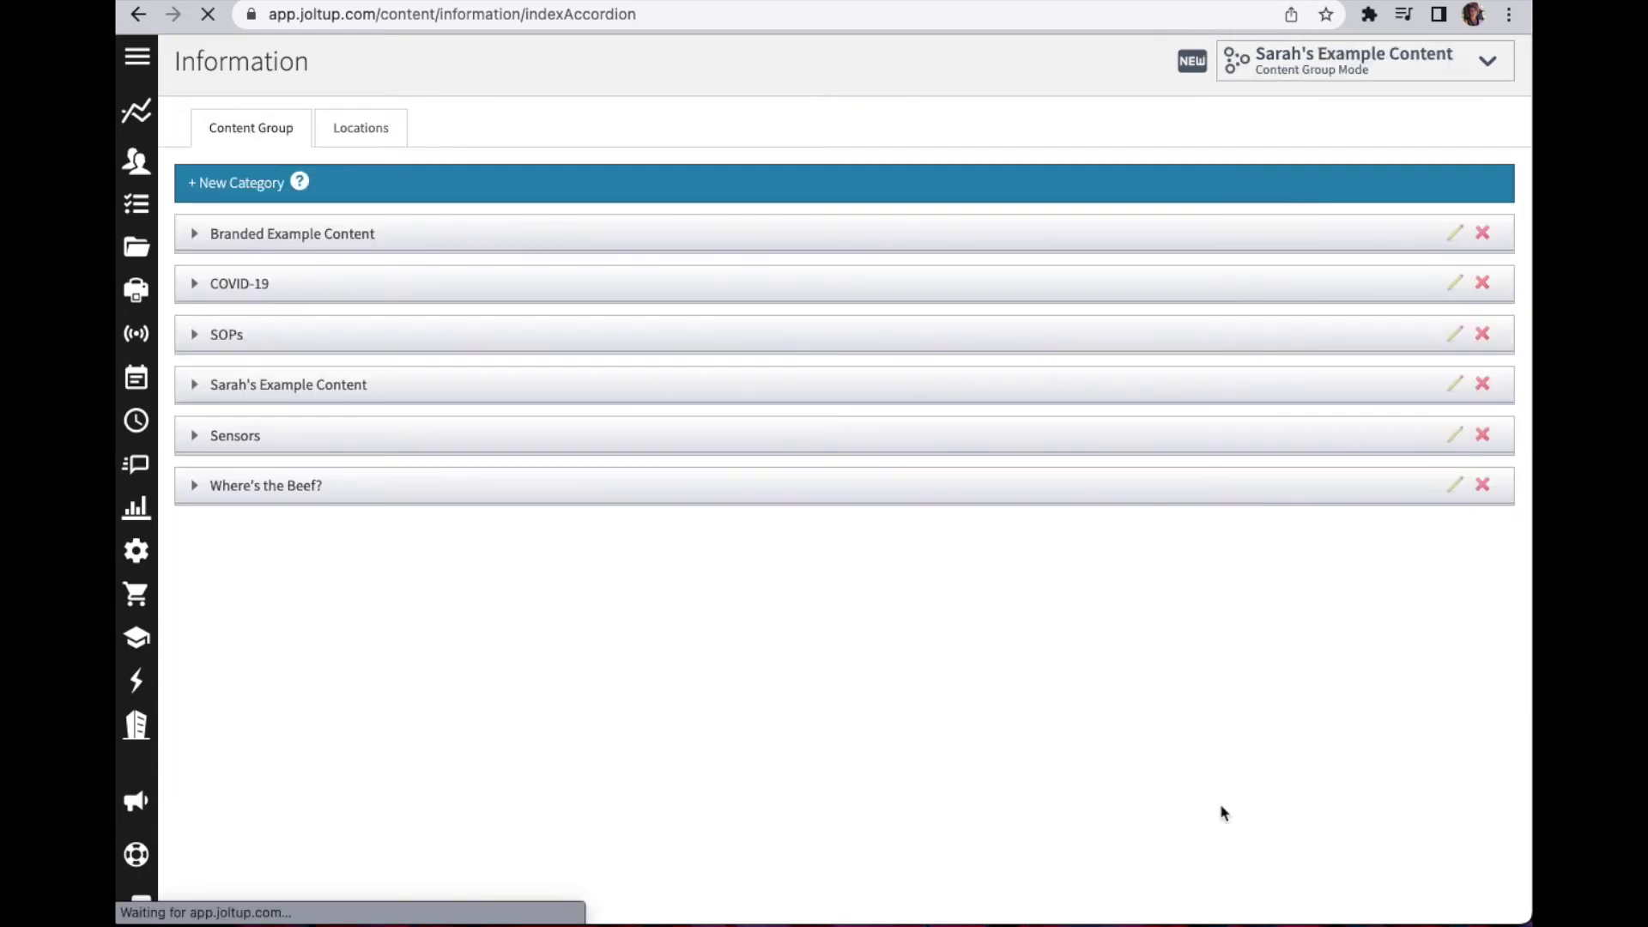
{"action": "left_click", "coordinate": [373, 142]}
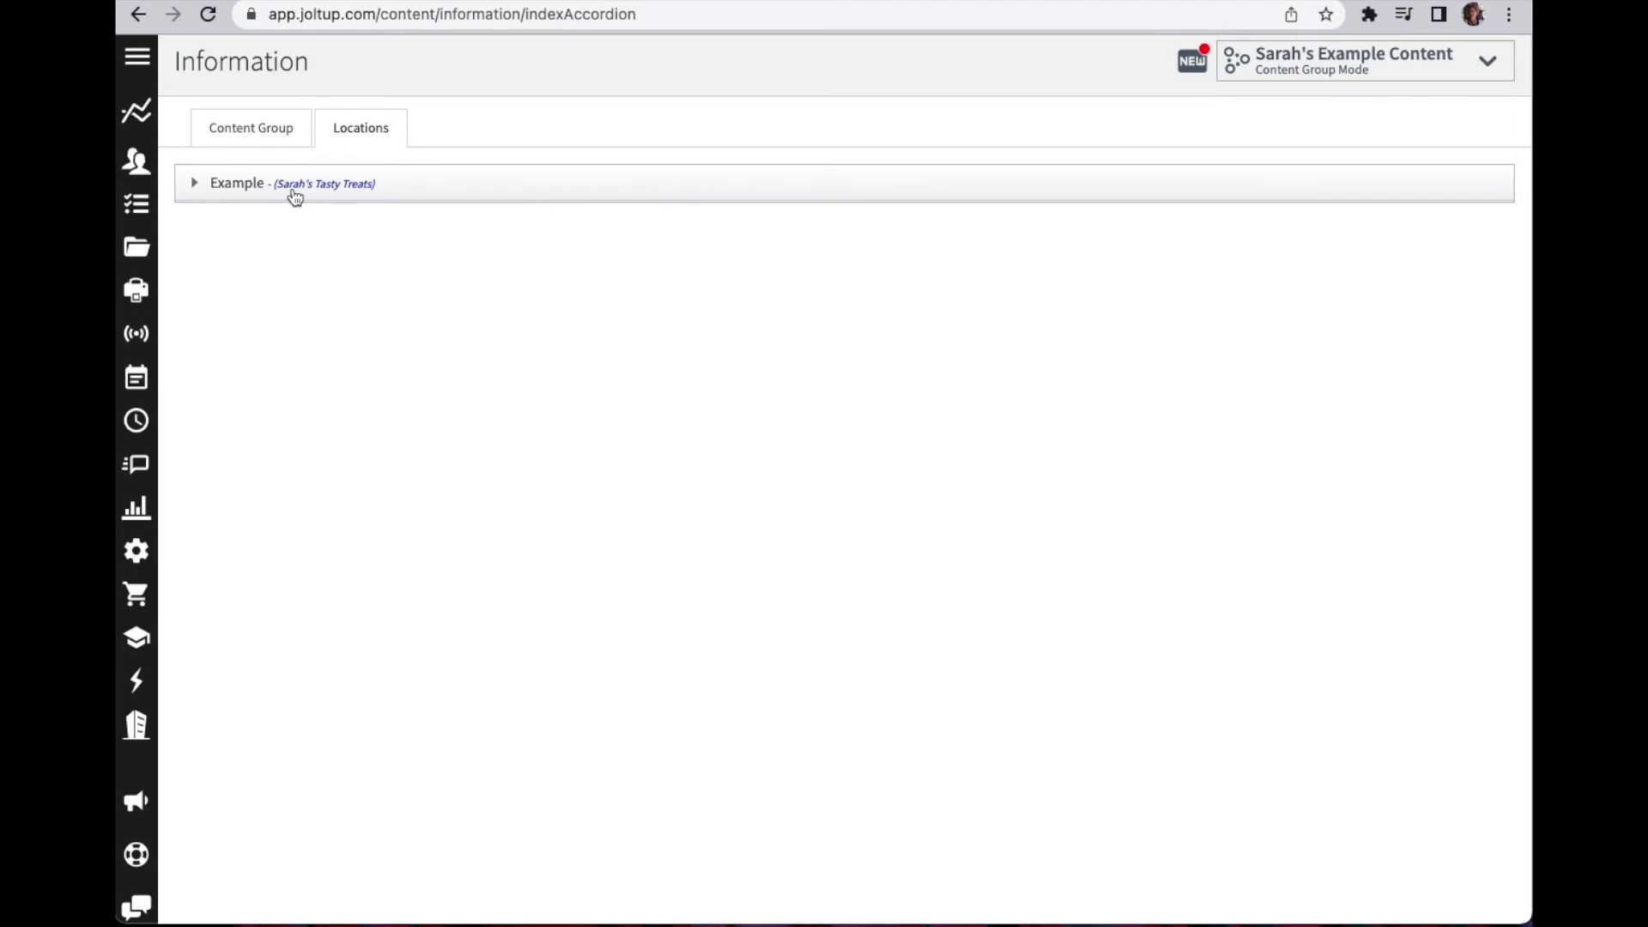
{"action": "left_click", "coordinate": [379, 192]}
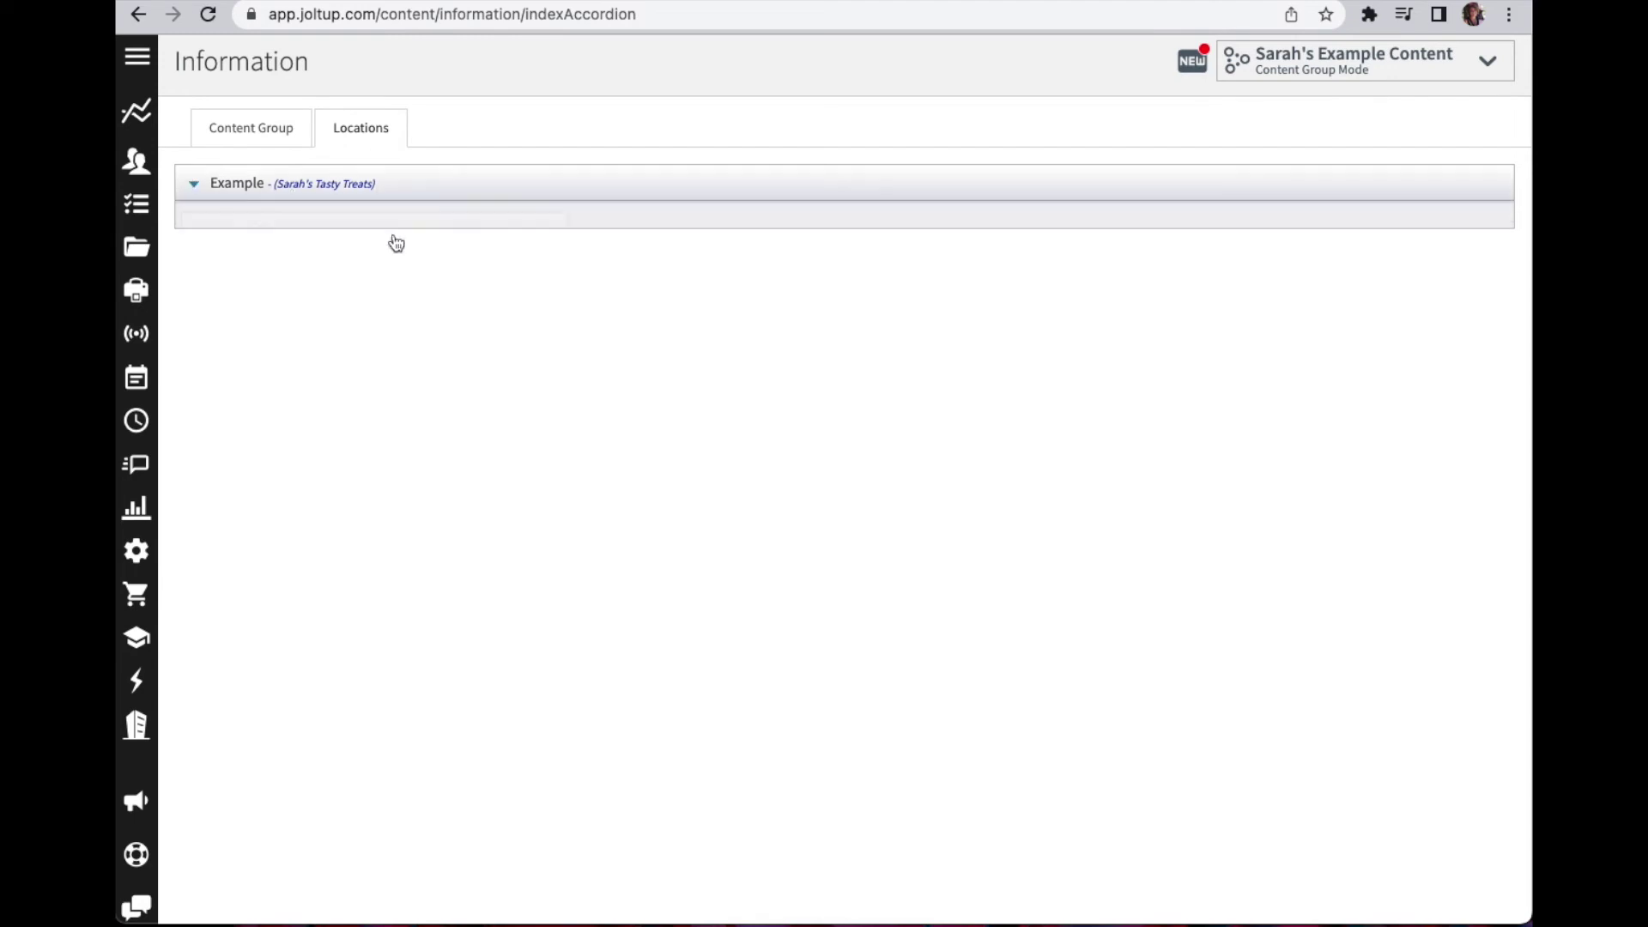
{"action": "left_click", "coordinate": [436, 259]}
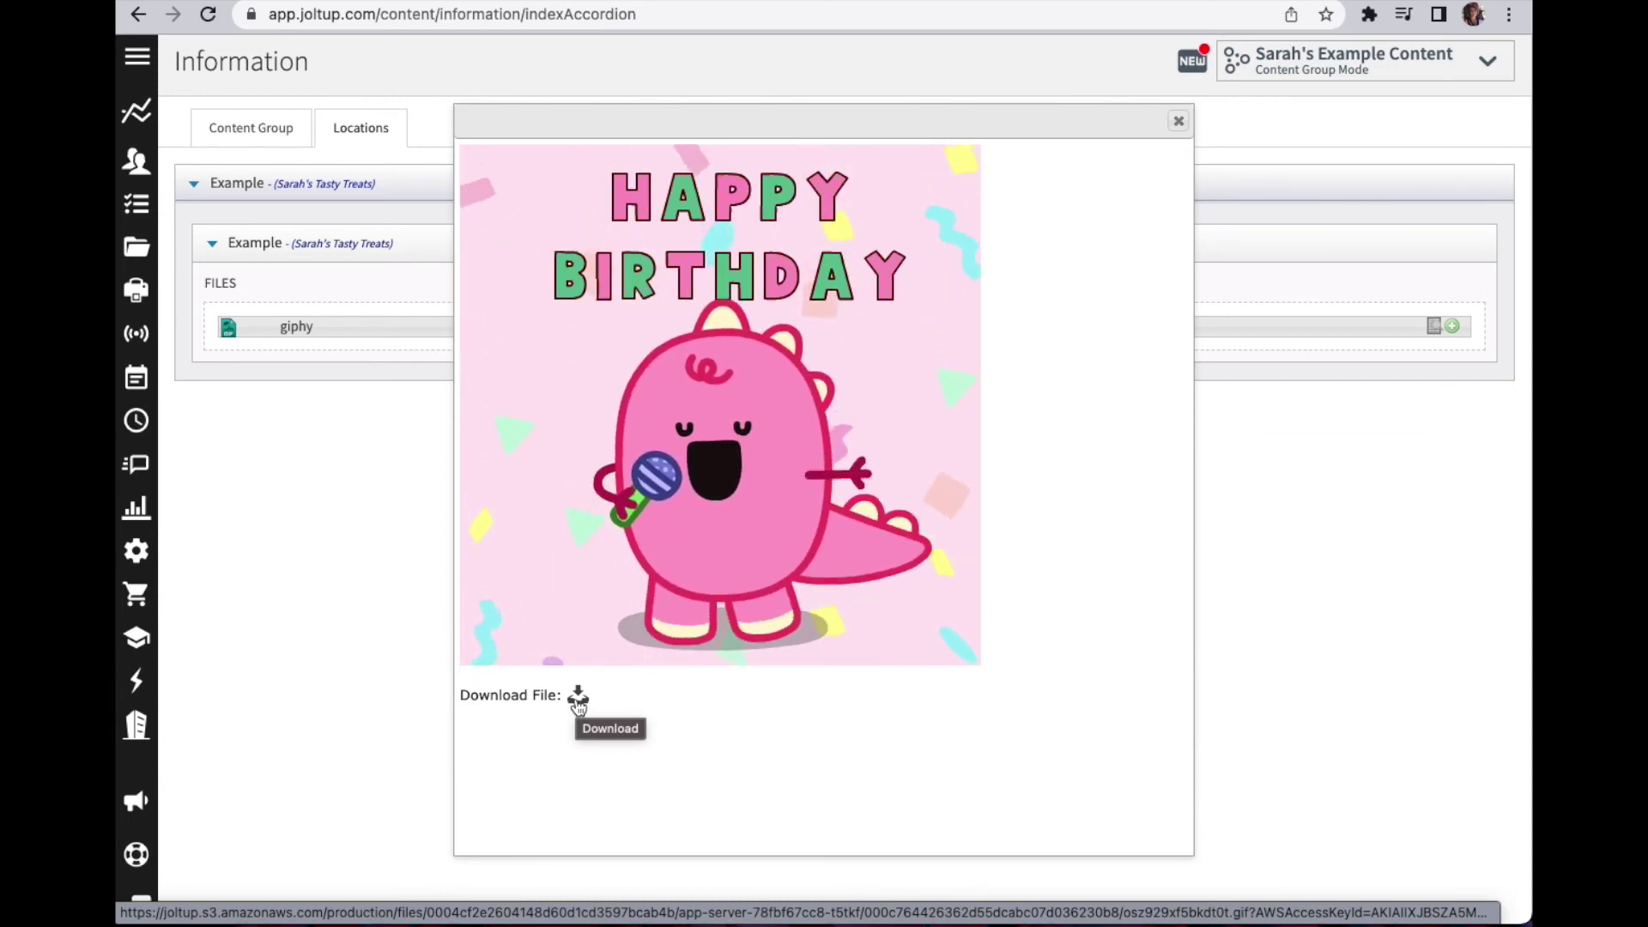
{"action": "left_click", "coordinate": [1178, 121]}
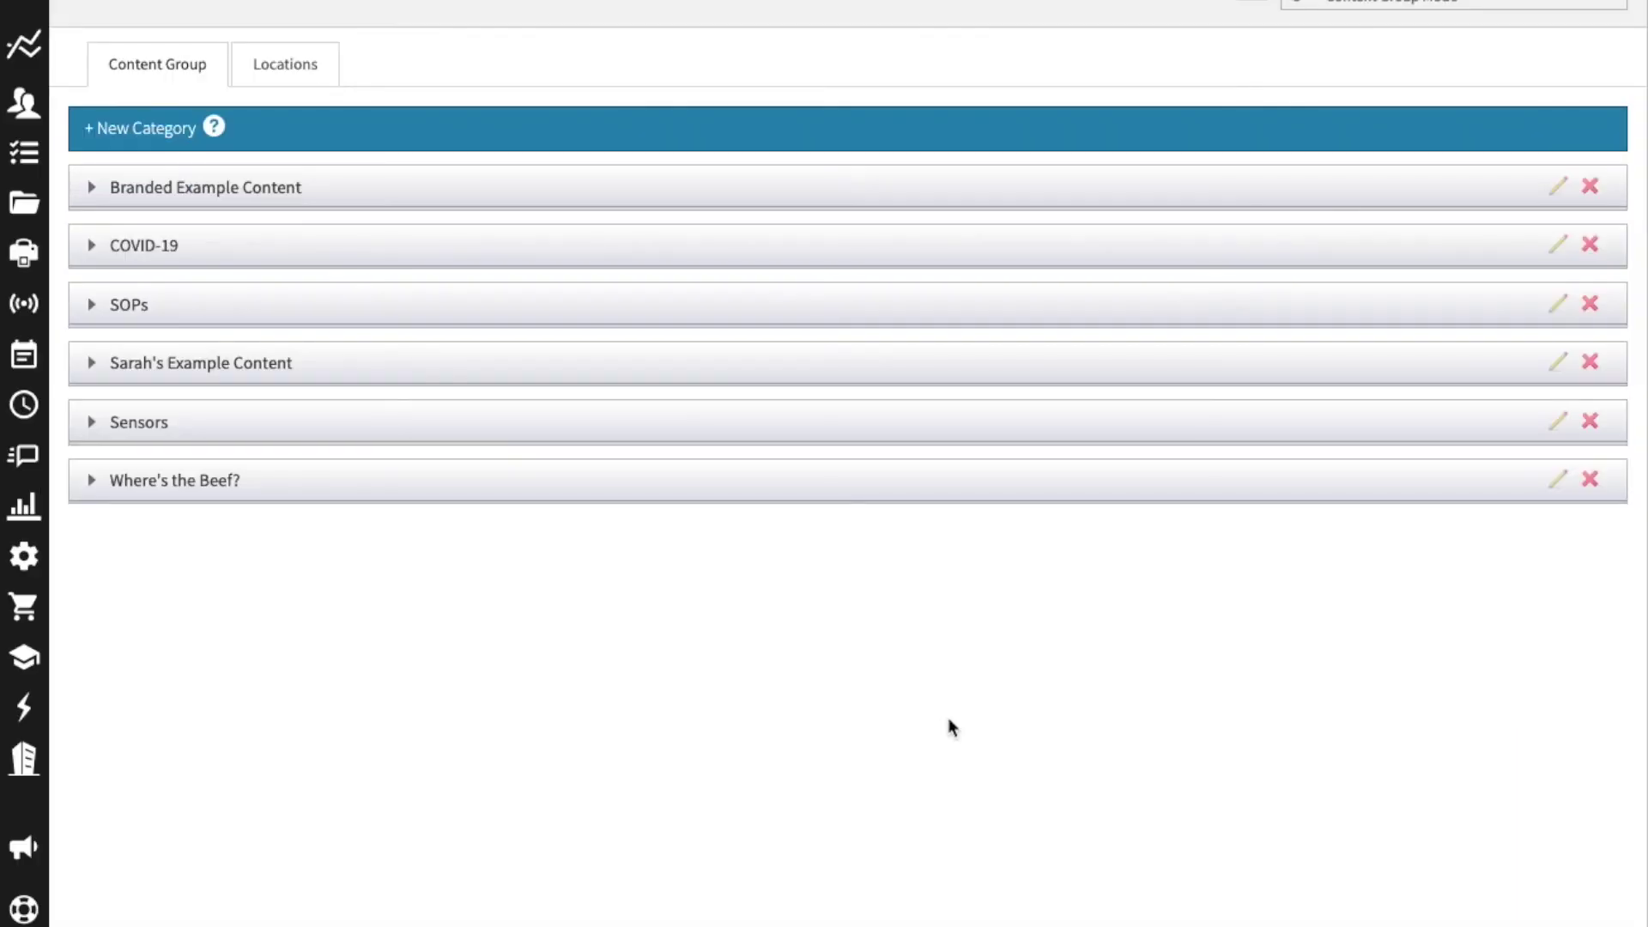
- Expand Recipes and Retail, then drag mopping-floors-cleaning-lady from Retail into Recipes
{"action": "left_click", "coordinate": [635, 378]}
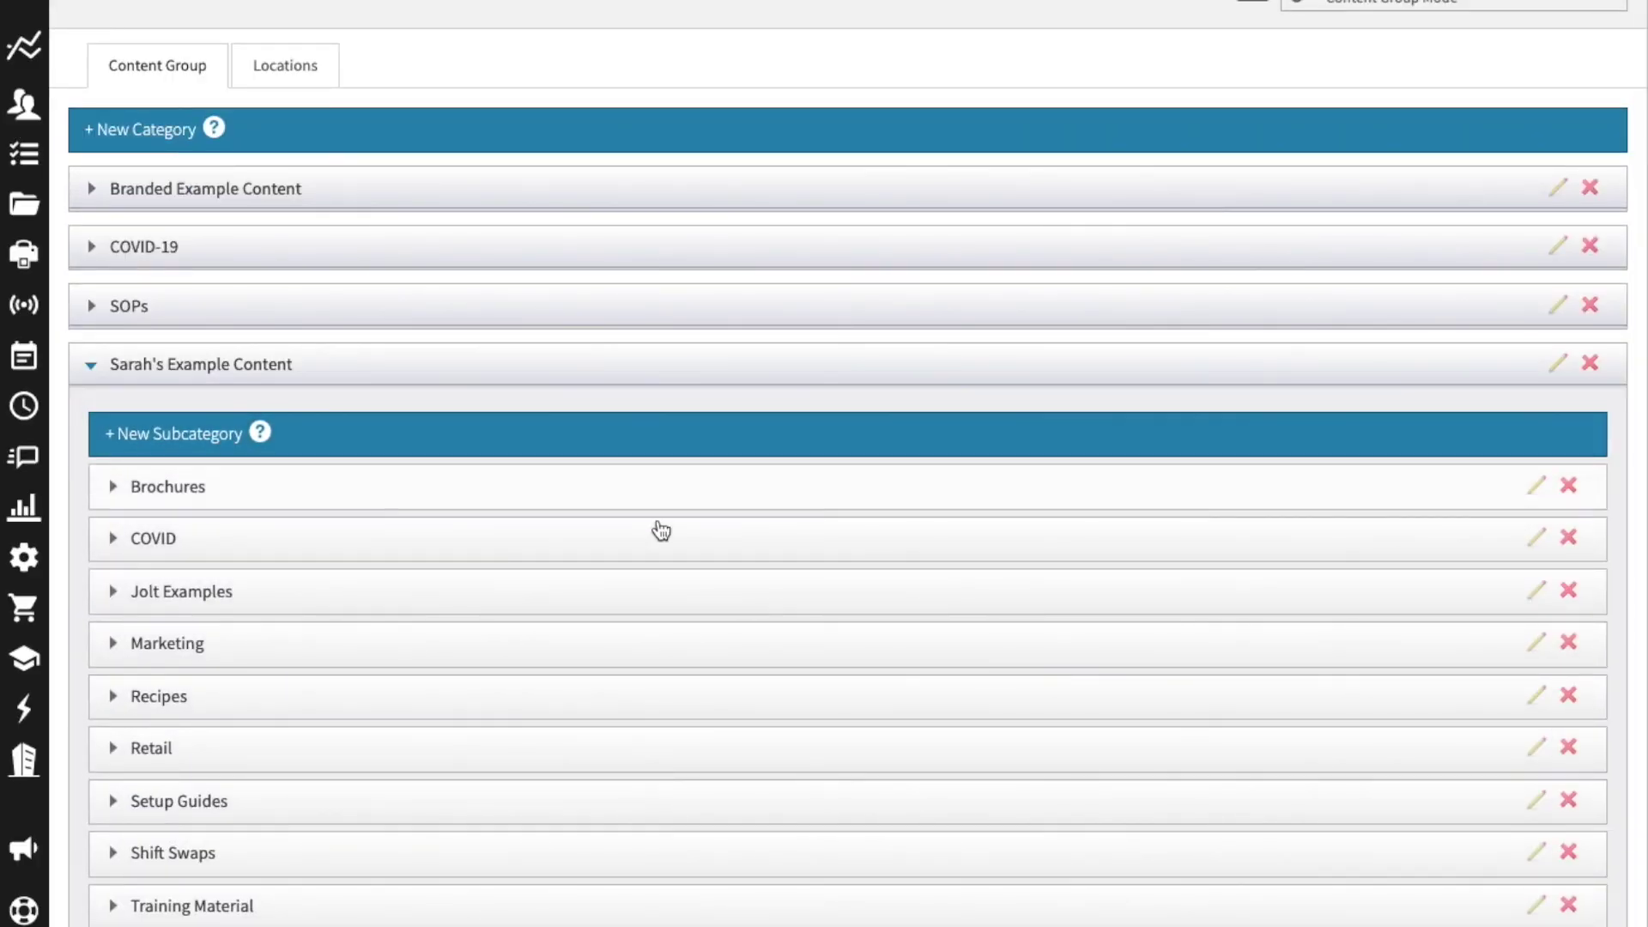
{"action": "scroll", "coordinate": [631, 550], "scroll_direction": "down", "scroll_amount": 1}
{"action": "scroll", "coordinate": [625, 571], "scroll_direction": "down", "scroll_amount": 1}
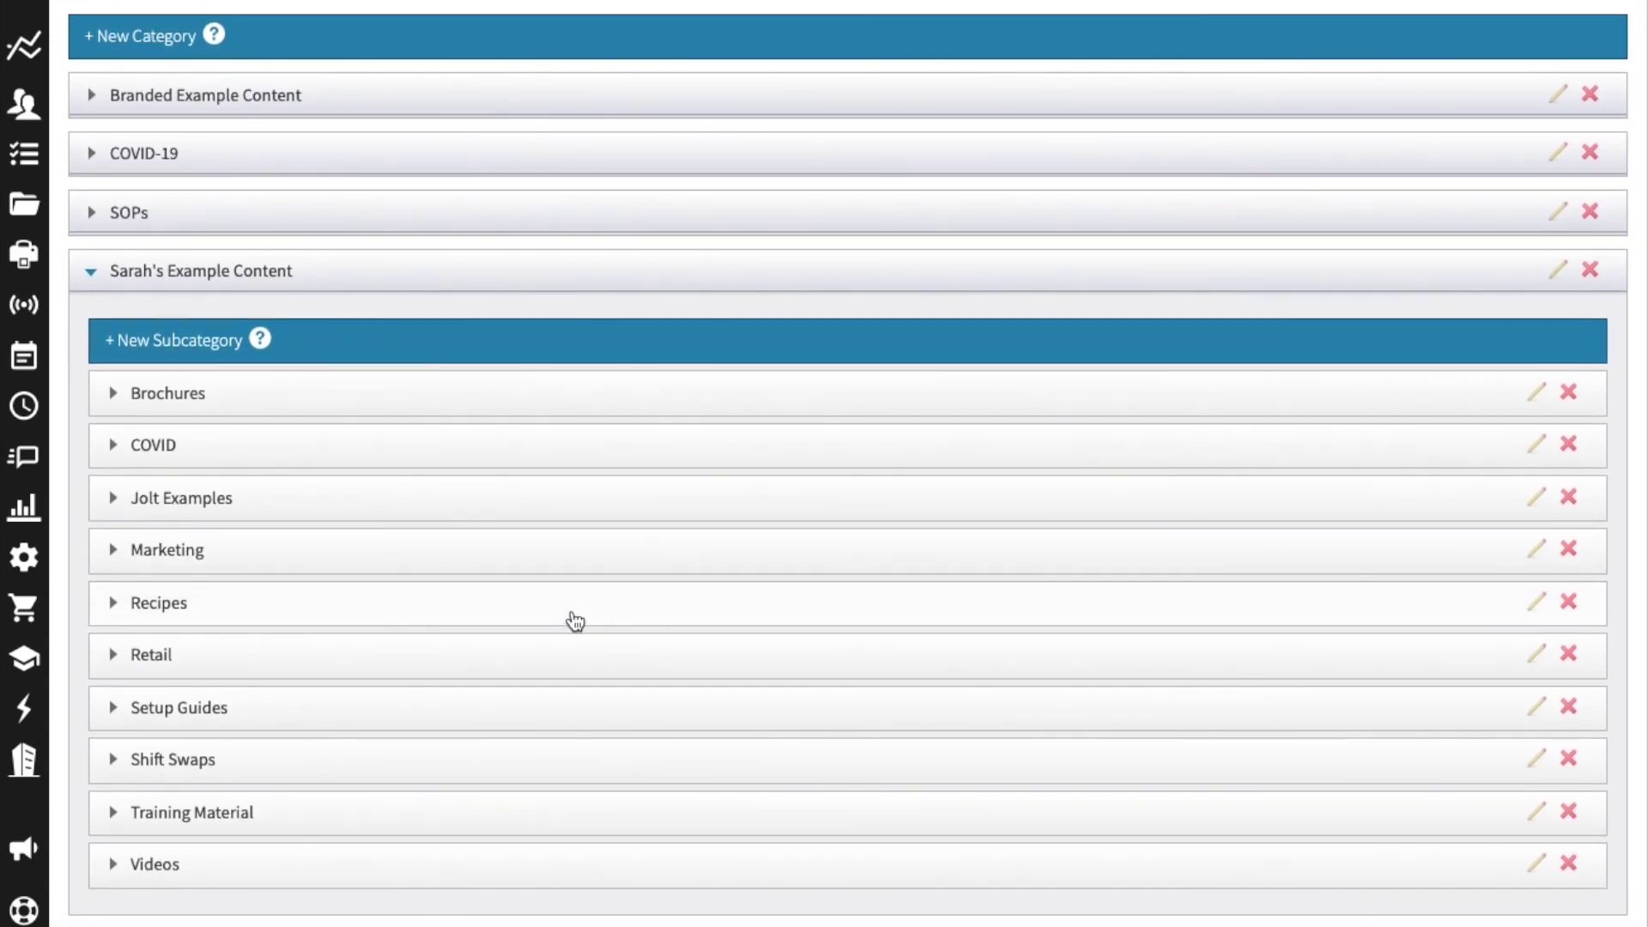
{"action": "left_click", "coordinate": [592, 618]}
{"action": "scroll", "coordinate": [655, 618], "scroll_direction": "down", "scroll_amount": 2}
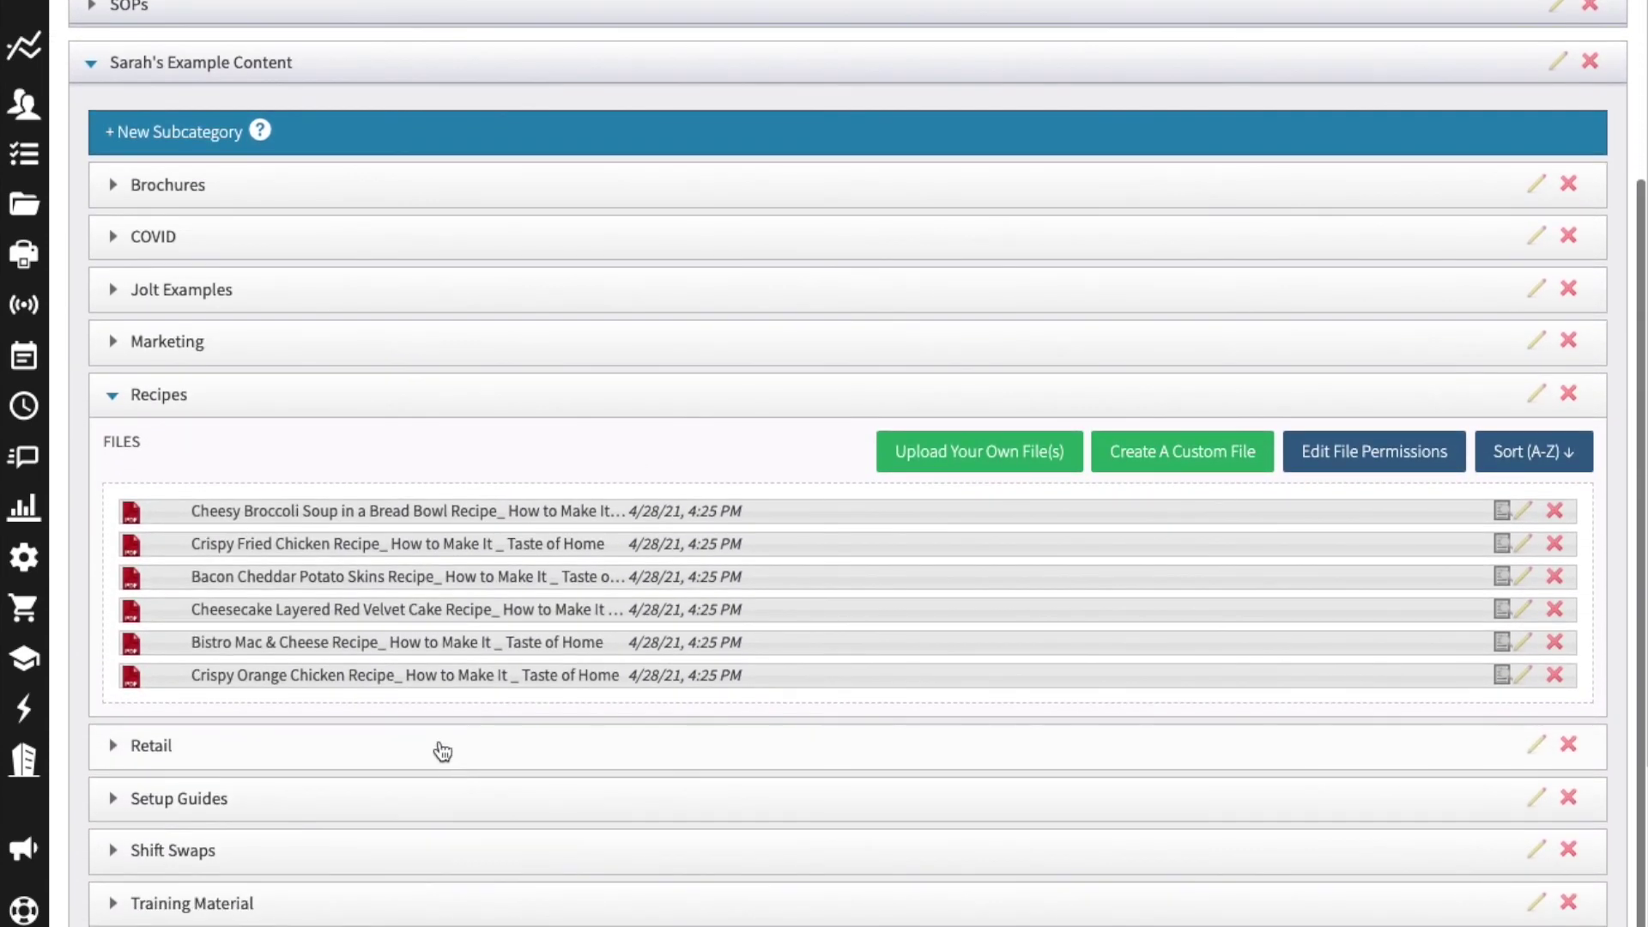
{"action": "left_click", "coordinate": [441, 756]}
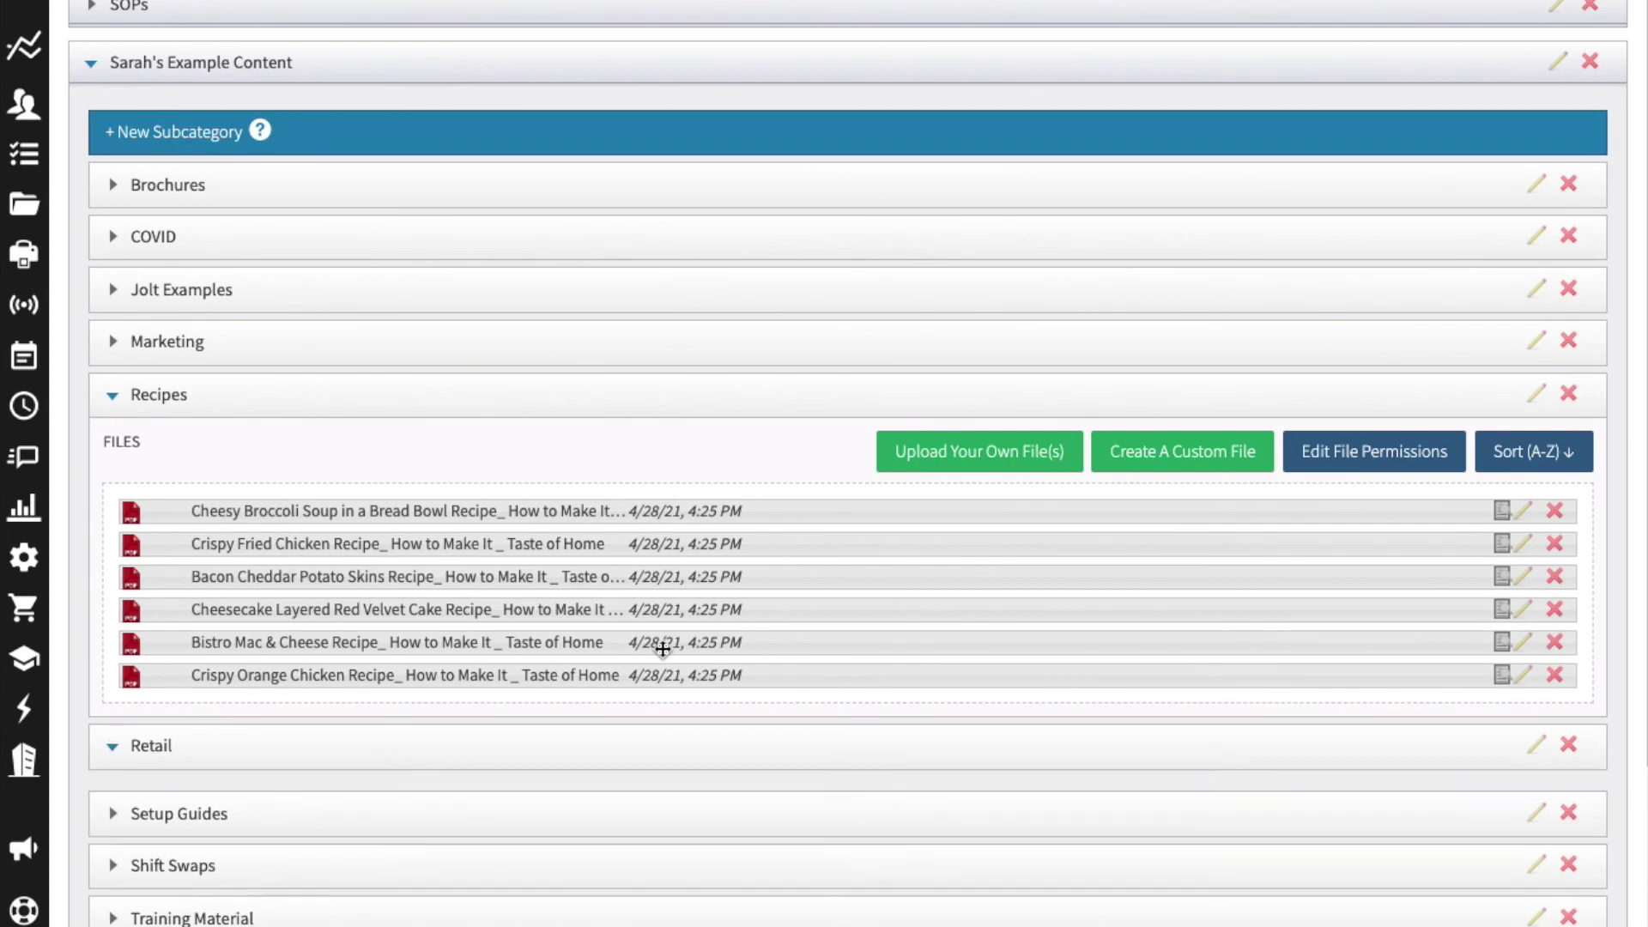
{"action": "scroll", "coordinate": [661, 653], "scroll_direction": "down", "scroll_amount": 2}
{"action": "scroll", "coordinate": [661, 652], "scroll_direction": "down", "scroll_amount": 1}
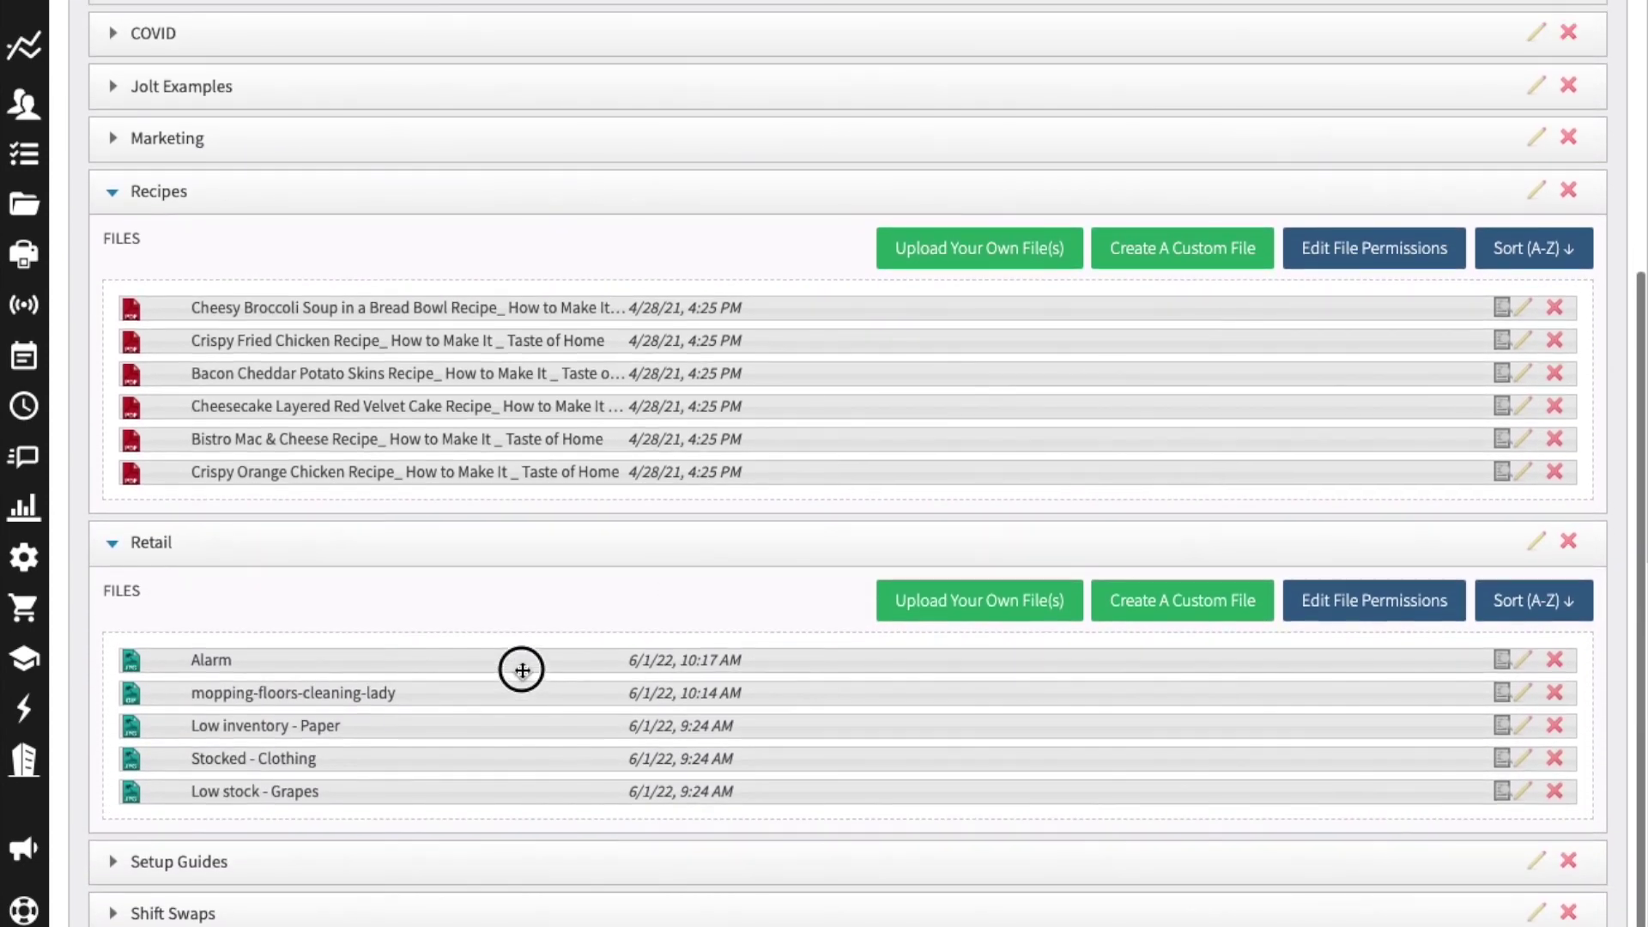
{"action": "left_click_drag", "start_coordinate": [519, 666], "coordinate": [544, 381]}
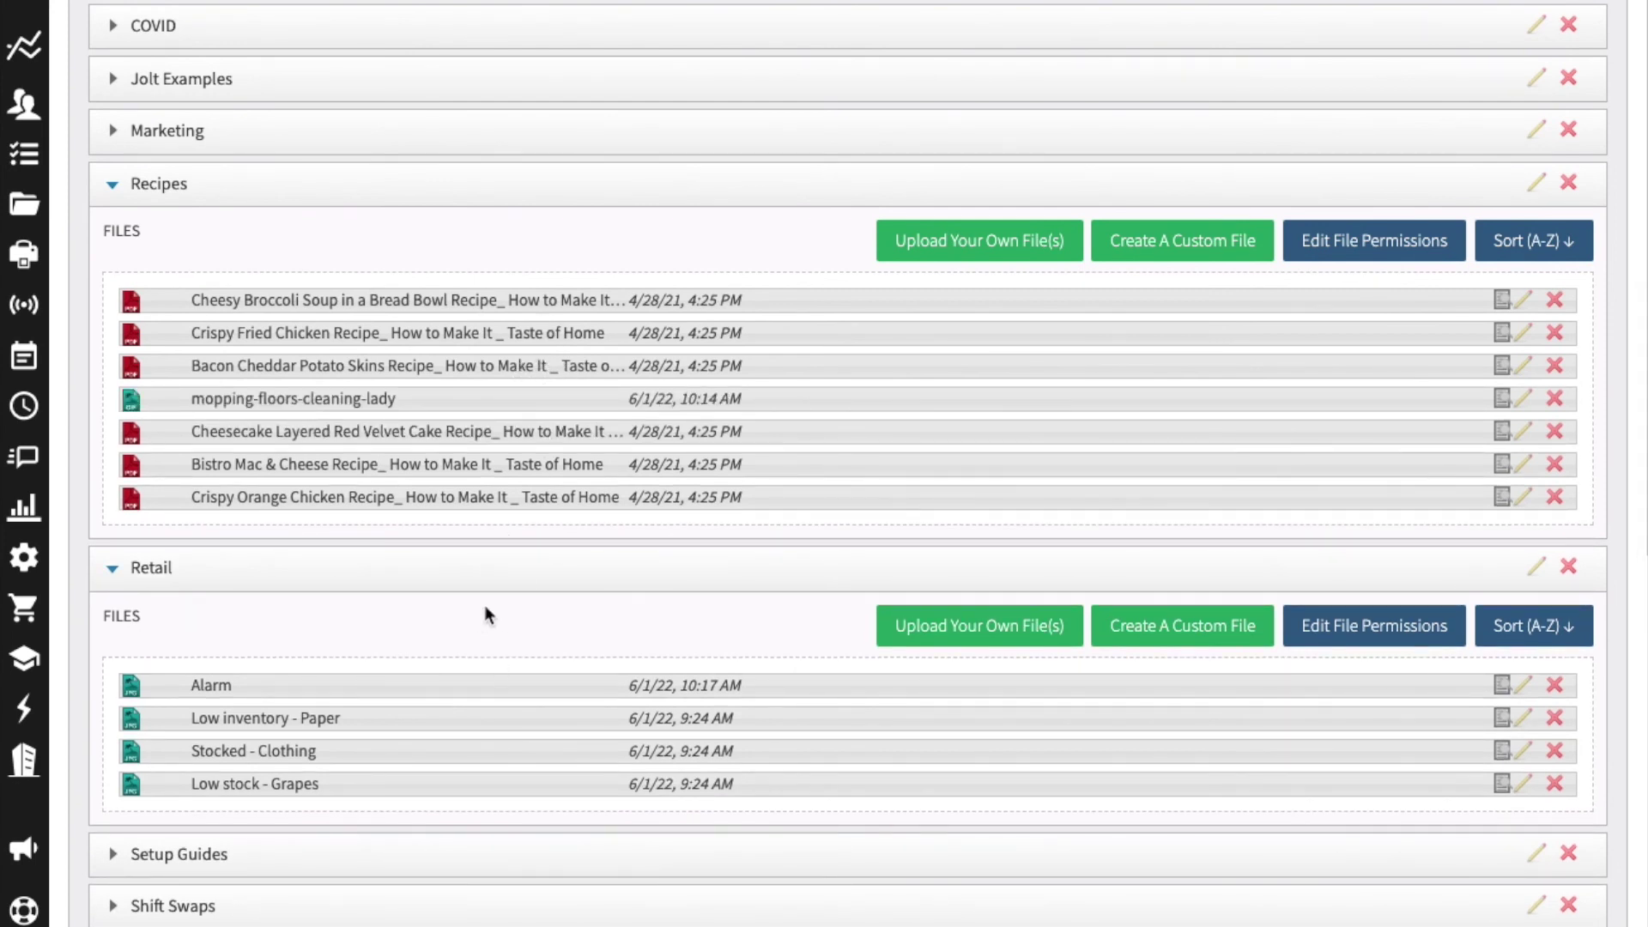
{"action": "scroll", "coordinate": [485, 615], "scroll_direction": "up", "scroll_amount": 6}
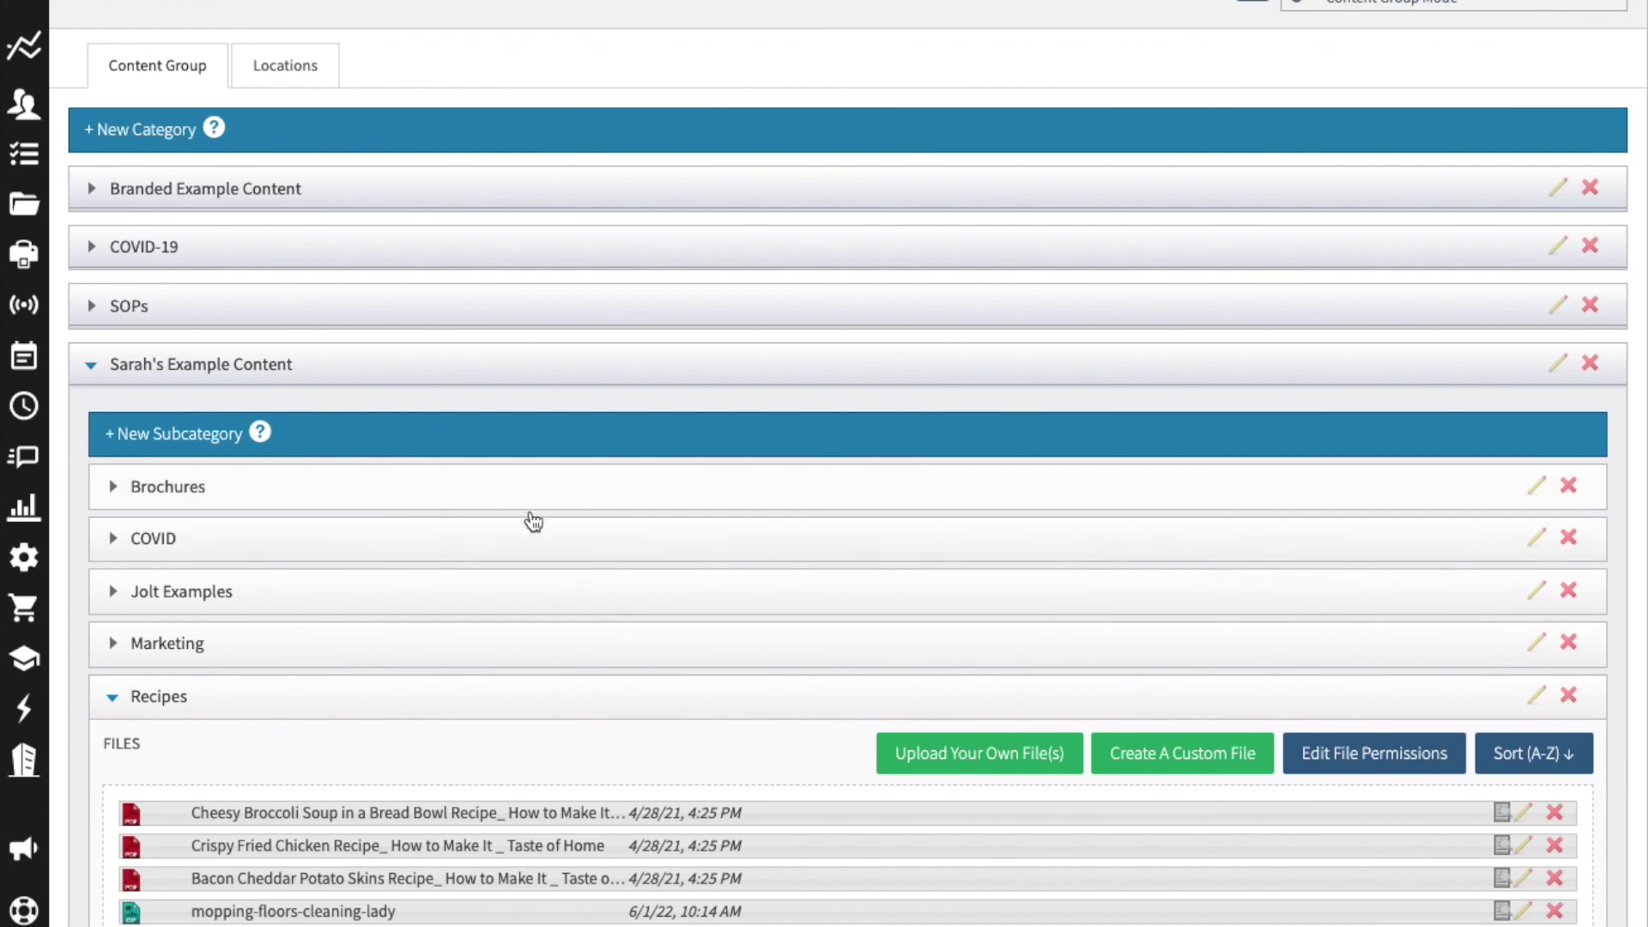
- Expand Brochures and SOPs > Cash Handling, then drag Clean your deep fryer toward Brochures
{"action": "left_click", "coordinate": [605, 500]}
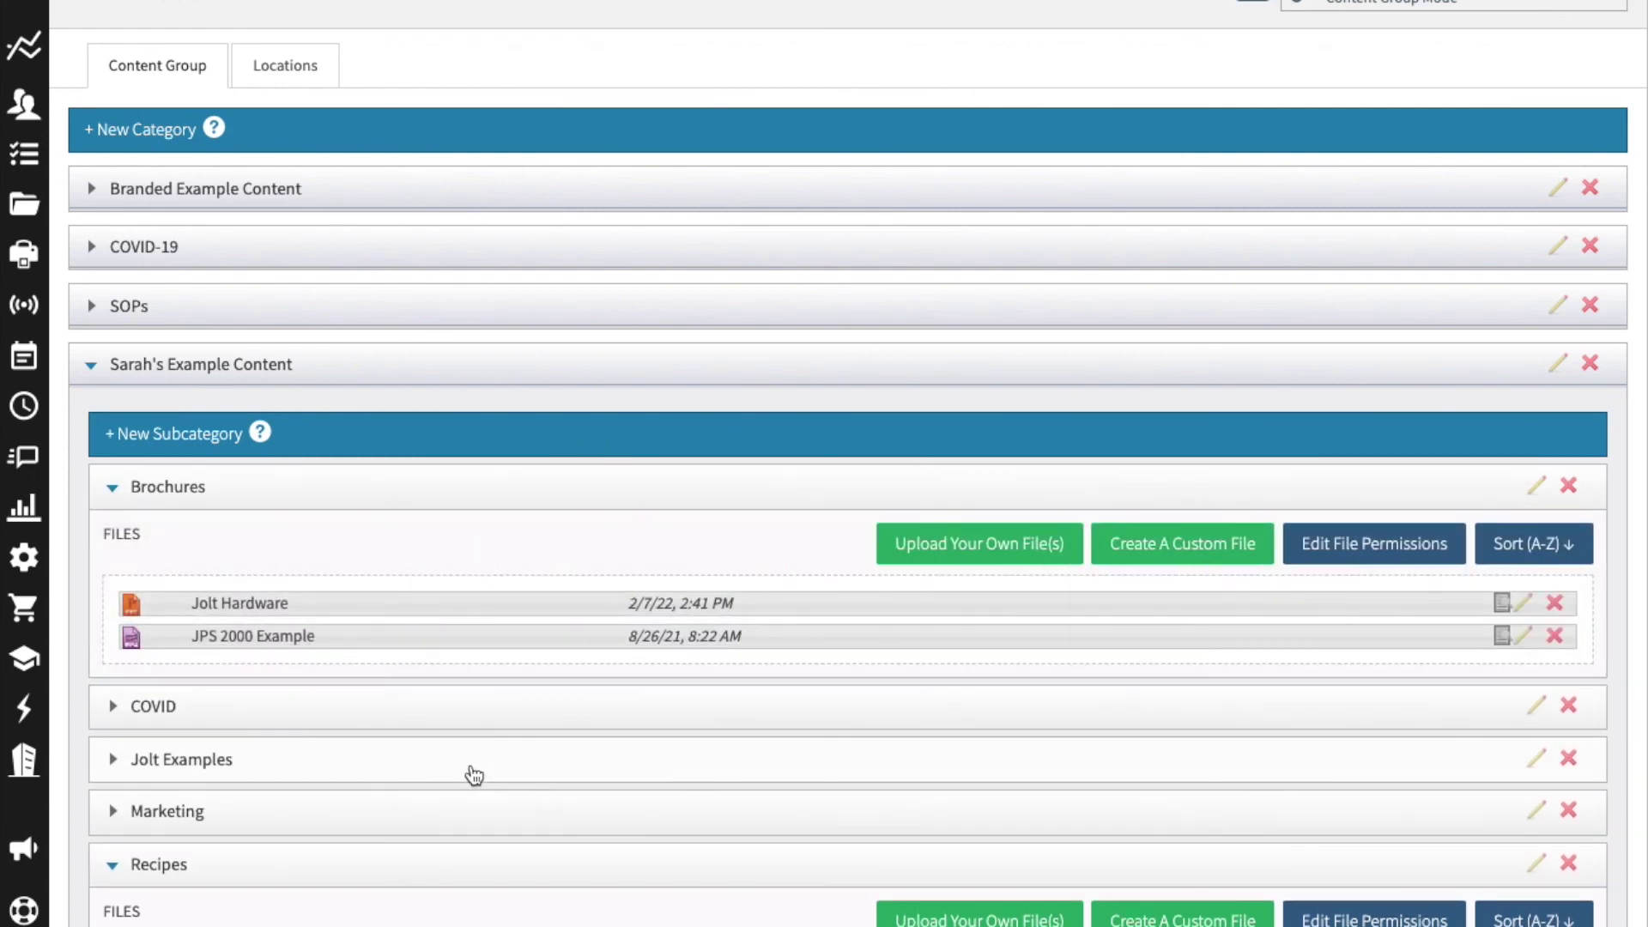
{"action": "left_click", "coordinate": [383, 320]}
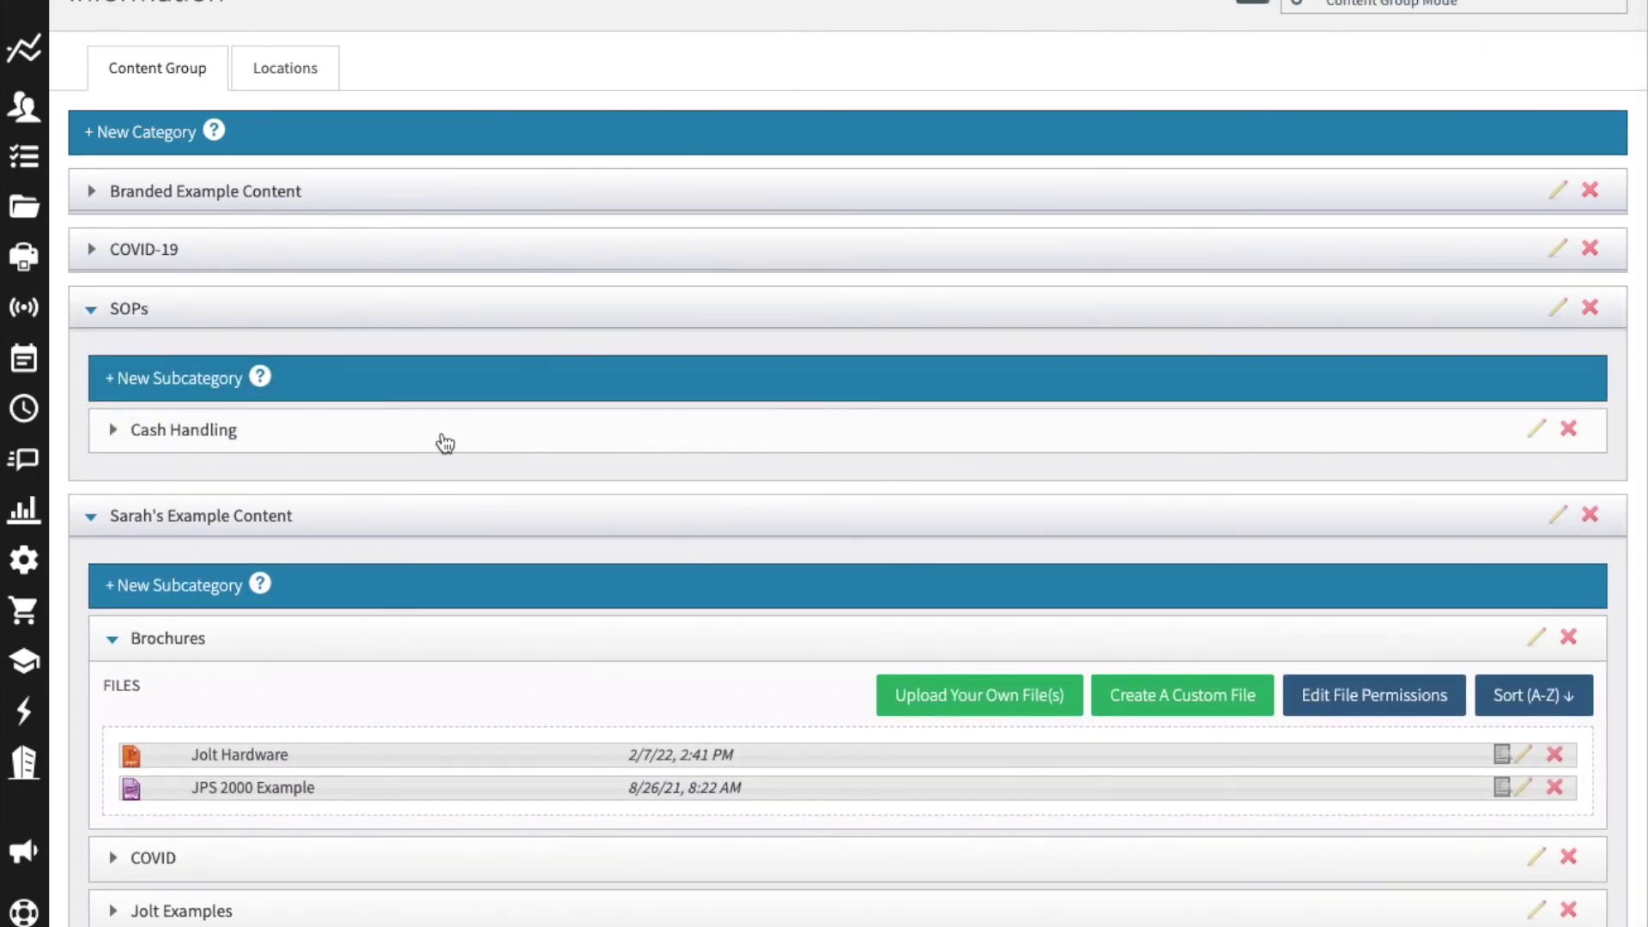
{"action": "left_click", "coordinate": [441, 433]}
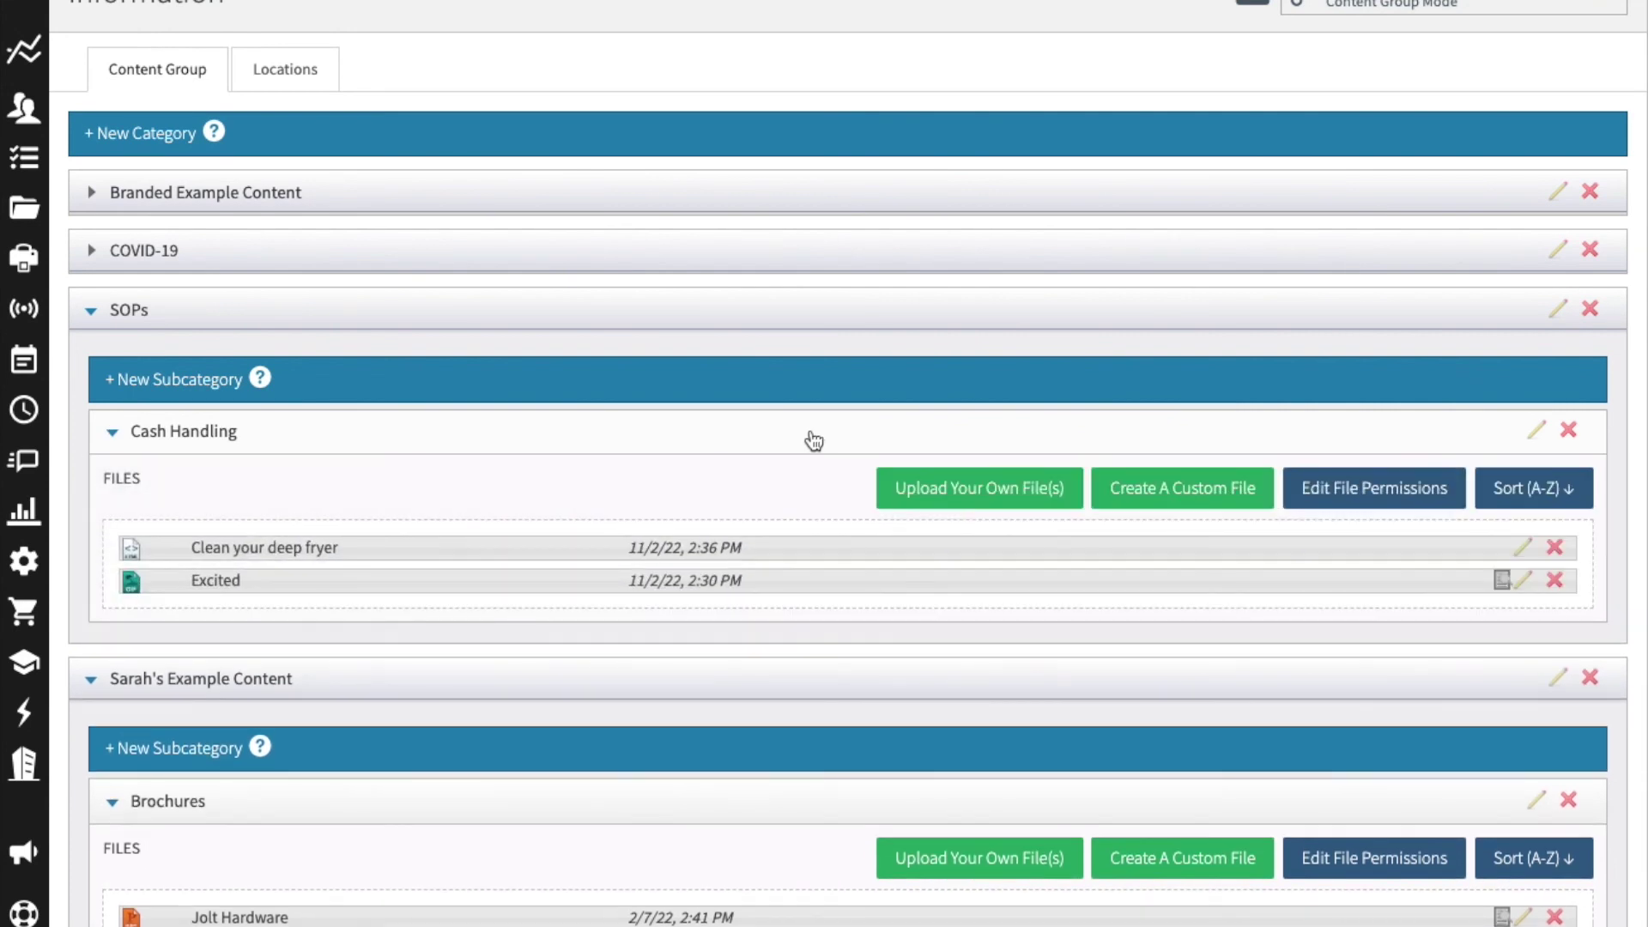
{"action": "left_click", "coordinate": [760, 551]}
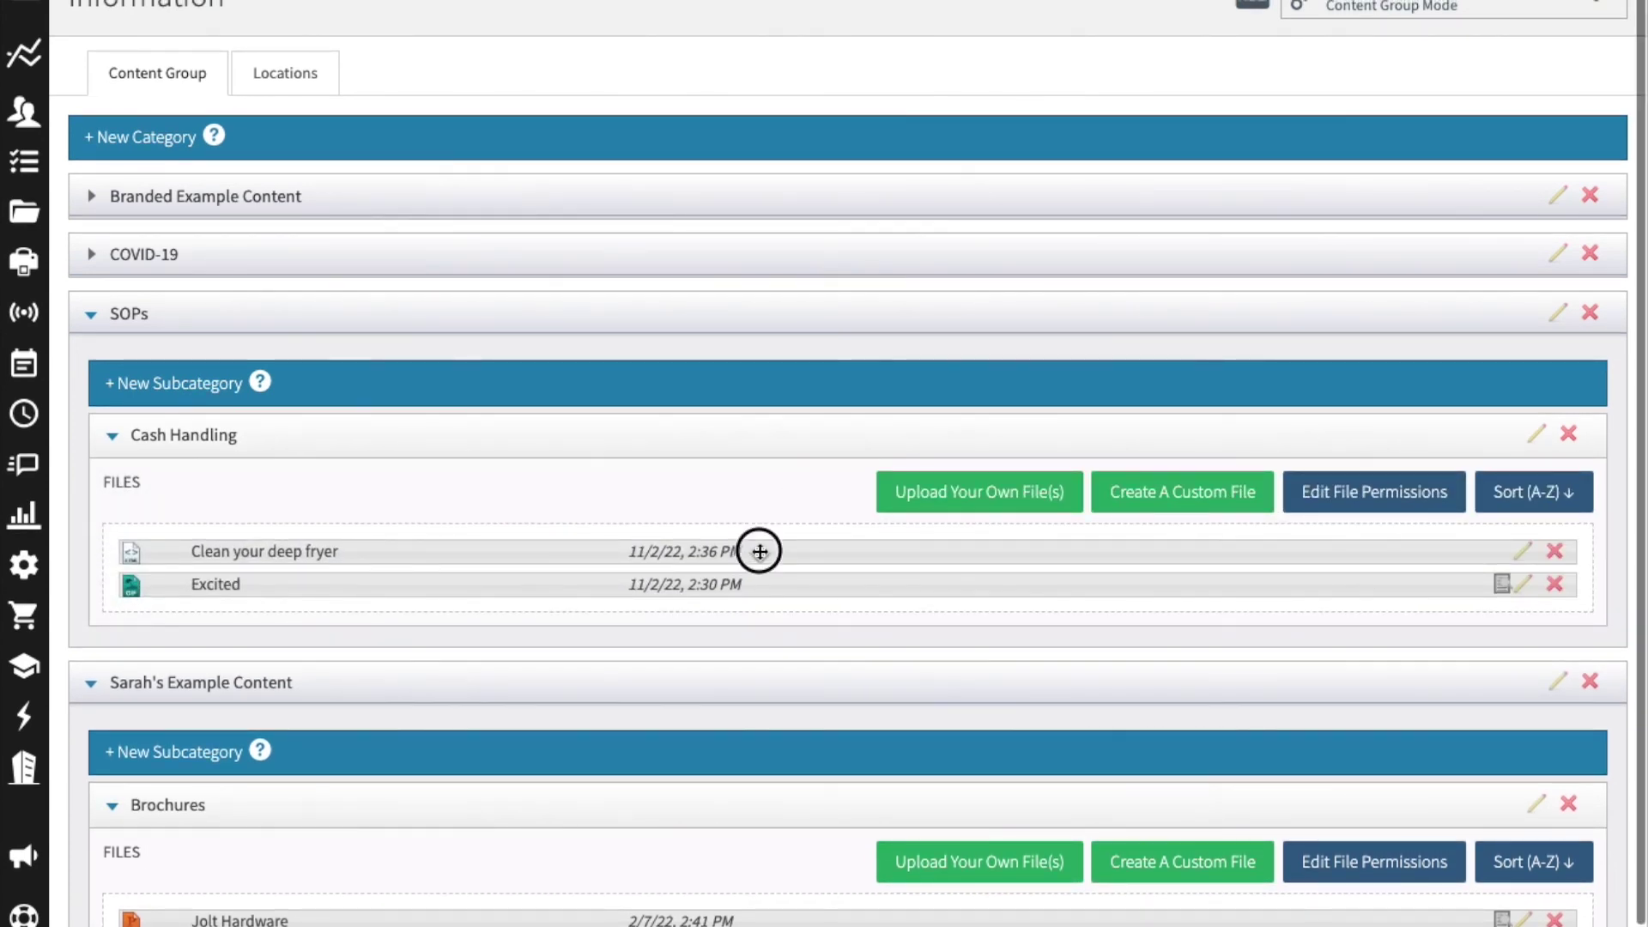
{"action": "mouse_move", "coordinate": [760, 551]}
{"action": "left_mouse_down"}
{"action": "mouse_move", "coordinate": [758, 526]}
{"action": "mouse_move", "coordinate": [759, 564]}
{"action": "left_mouse_up"}
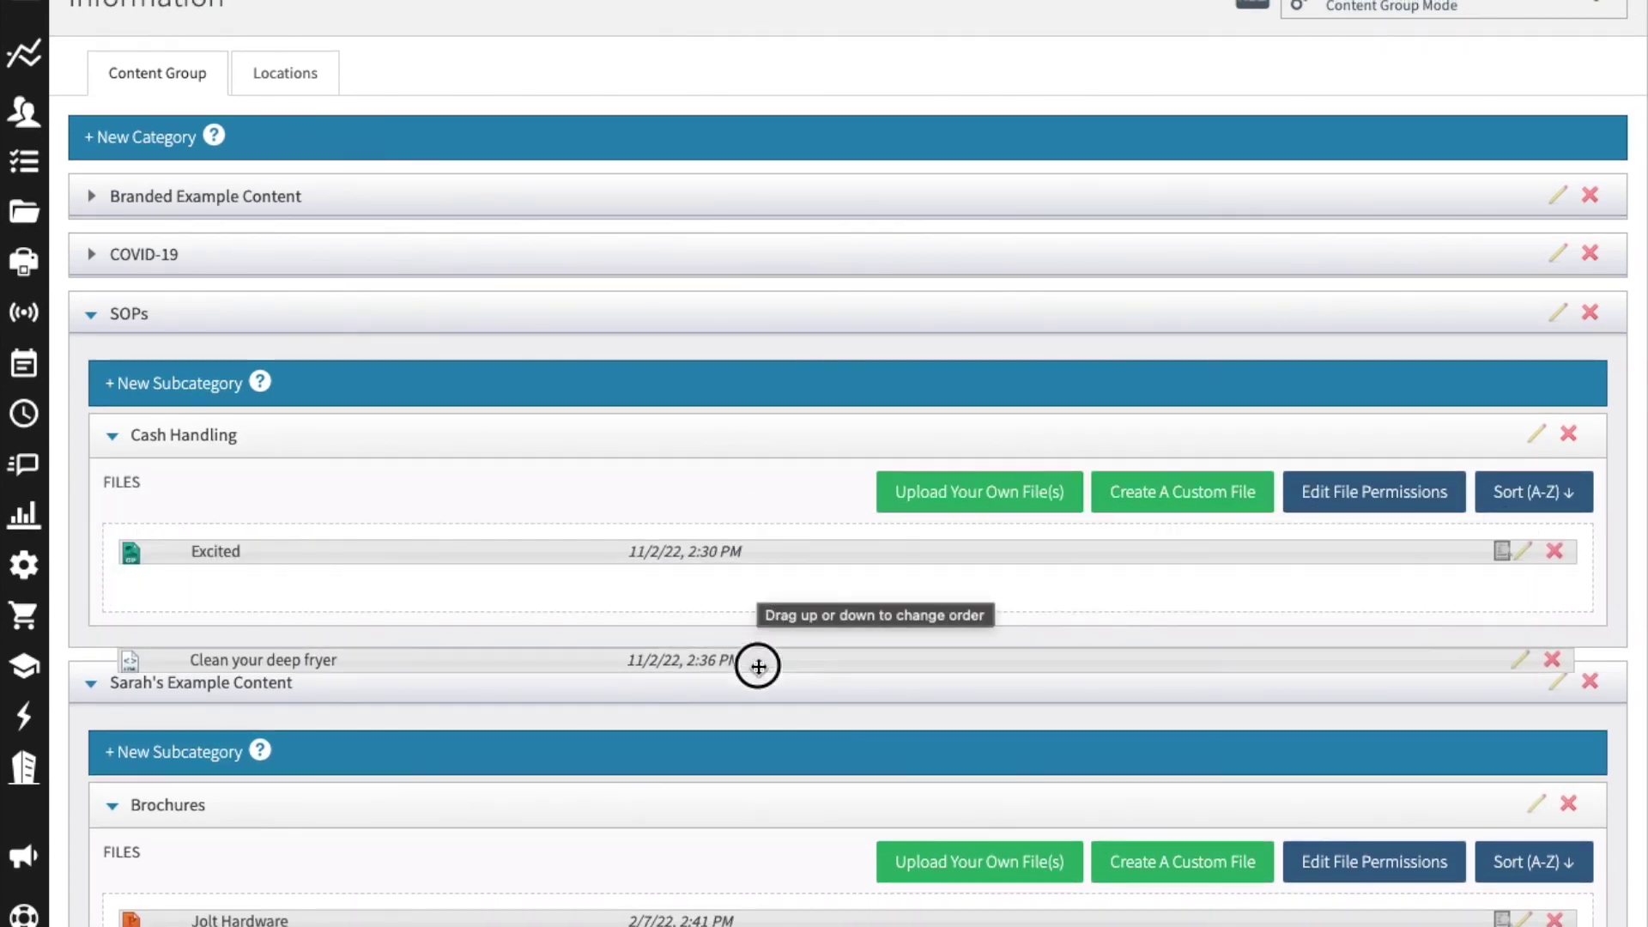